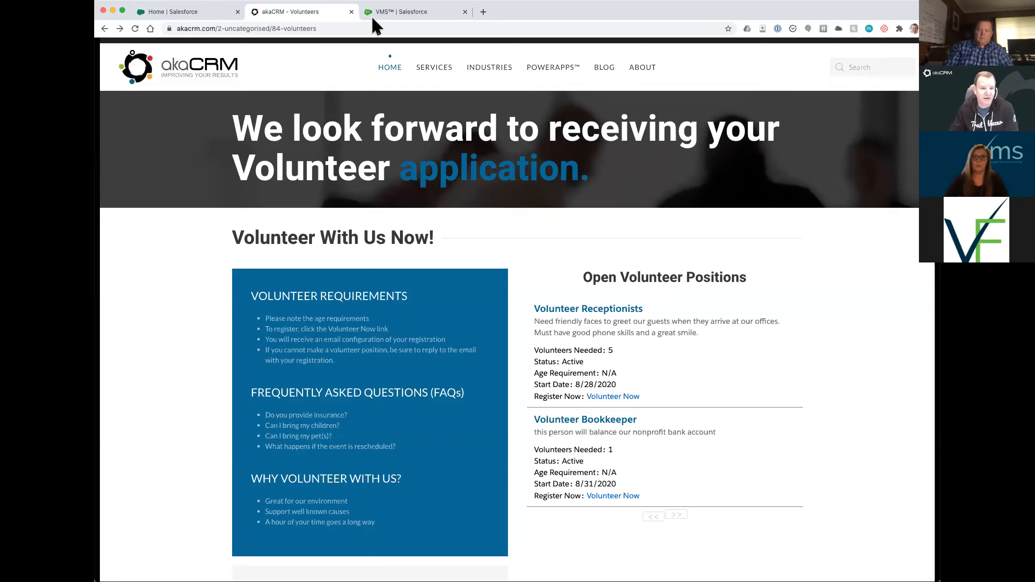
click(398, 12)
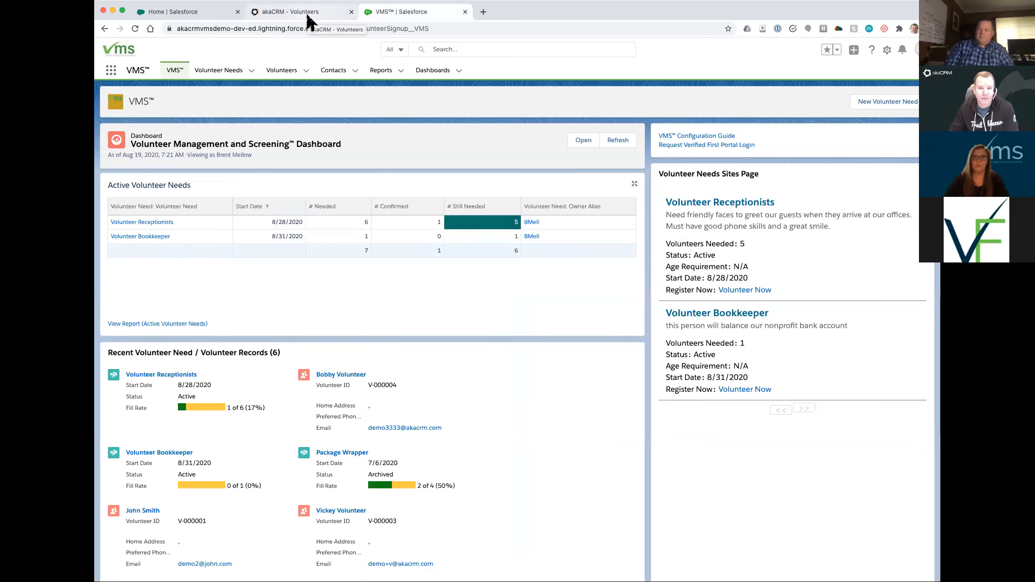
click(306, 11)
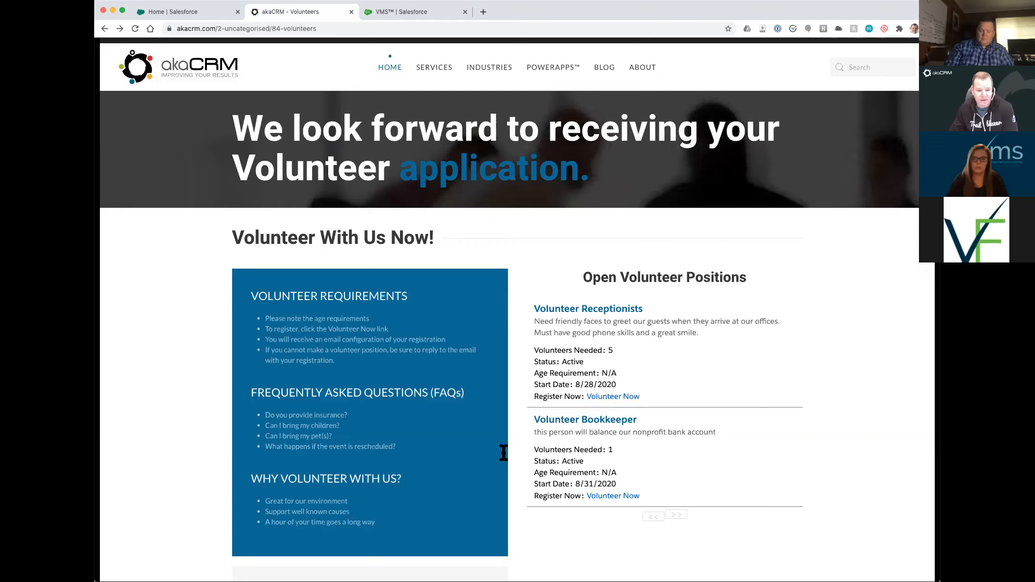
click(407, 13)
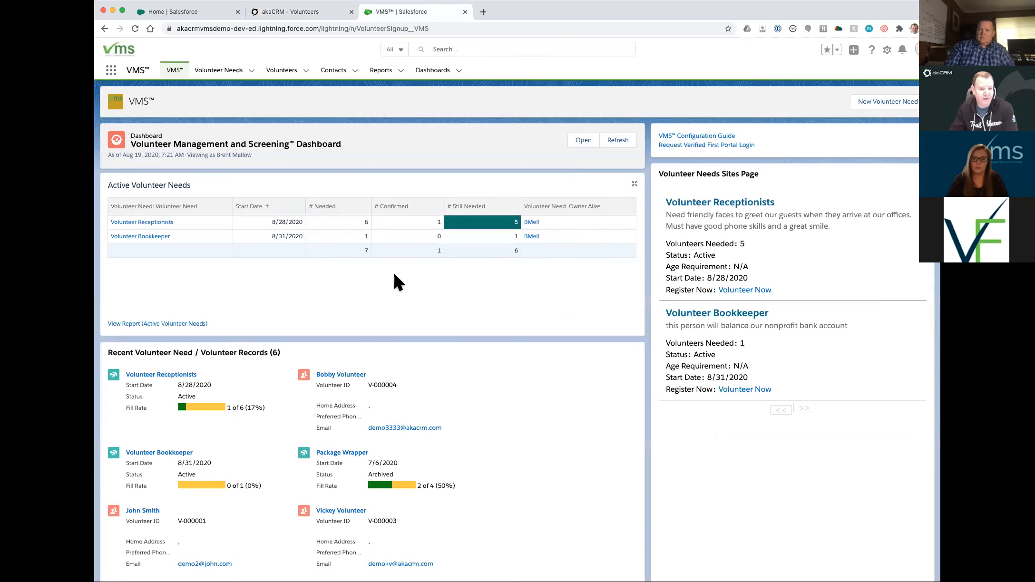
click(861, 100)
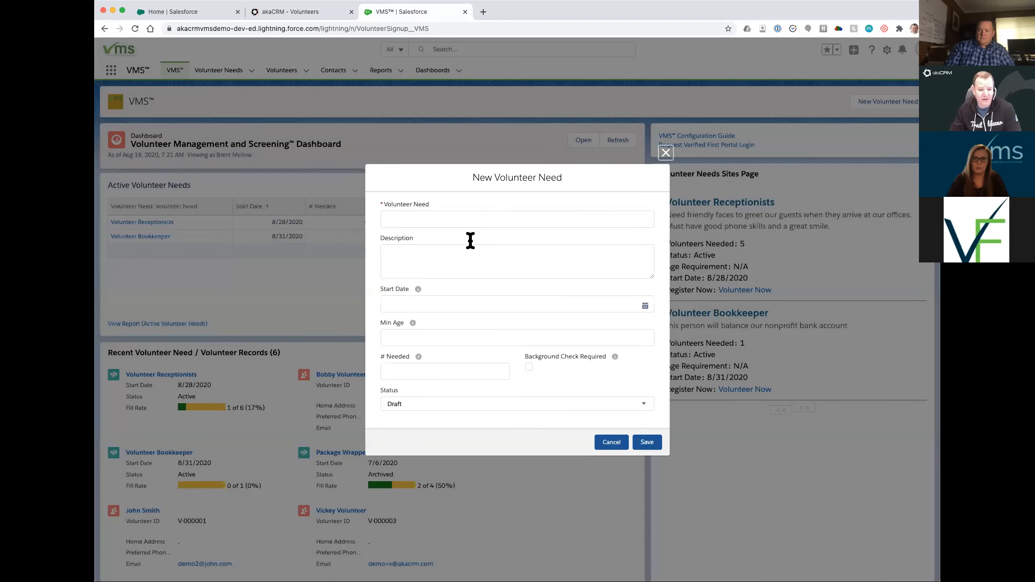
click(612, 443)
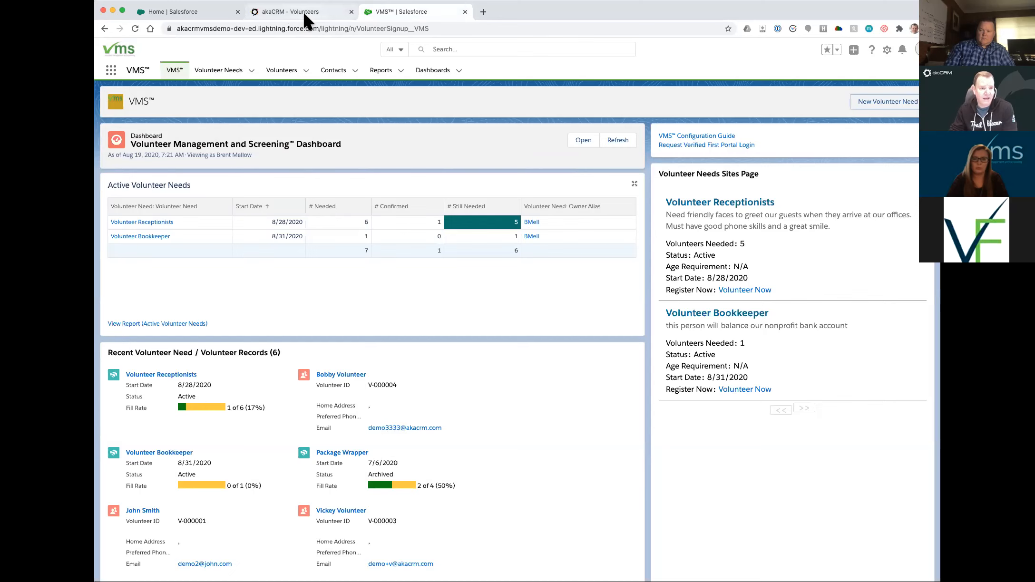
click(303, 11)
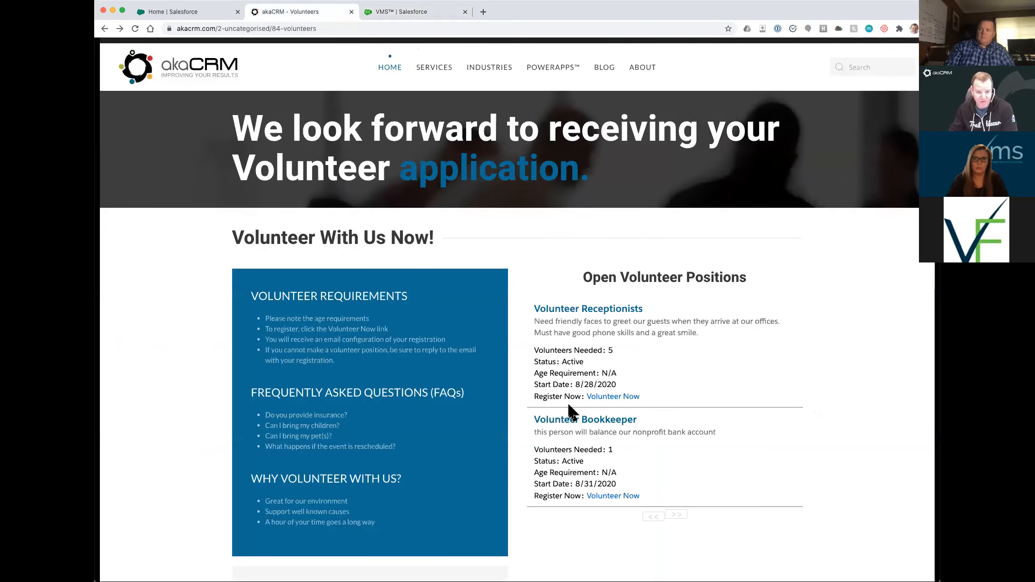
- Open the Volunteer Receptionists sign-up form and enter the new volunteer's first and last name
click(607, 396)
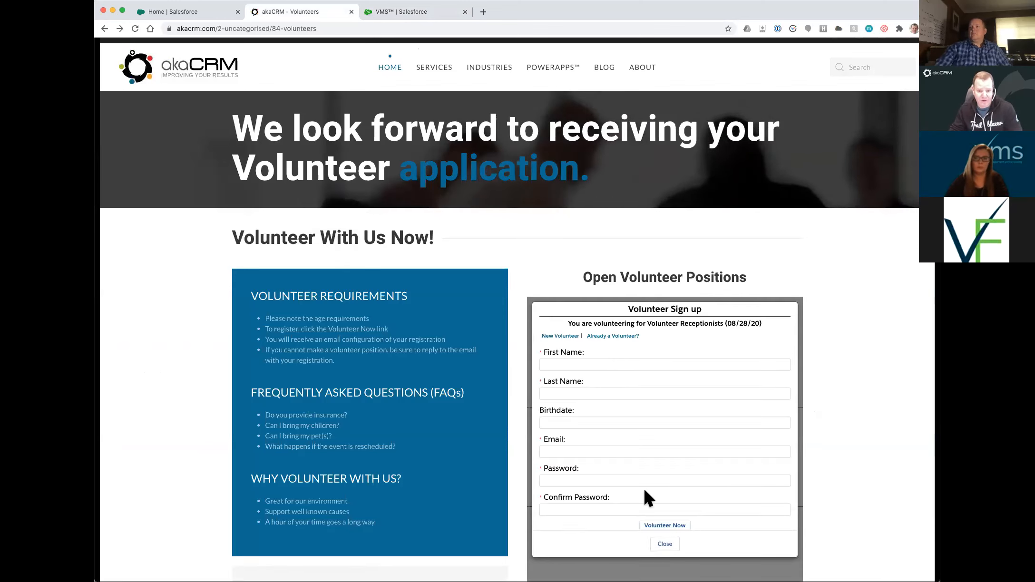
click(612, 337)
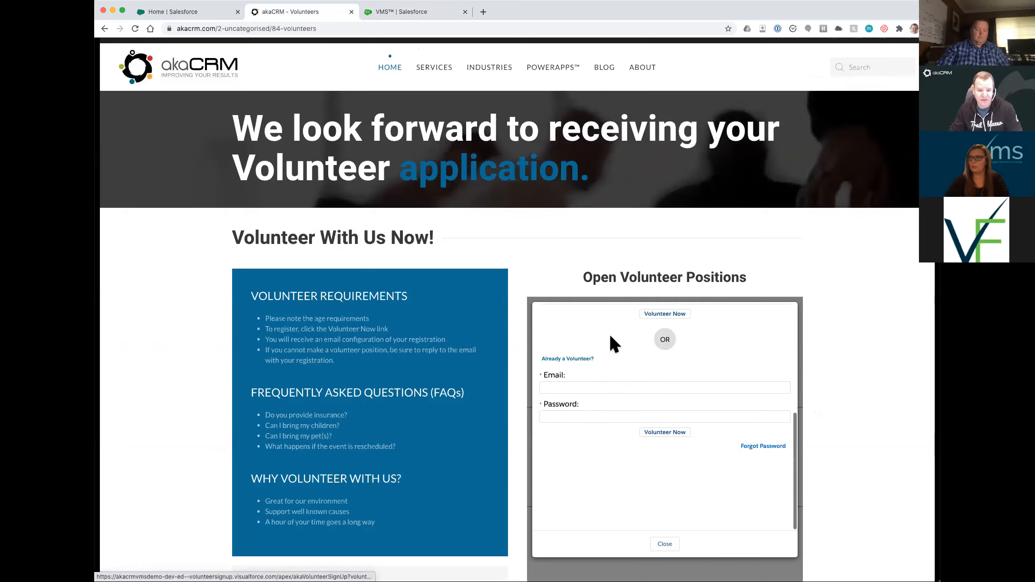
click(661, 315)
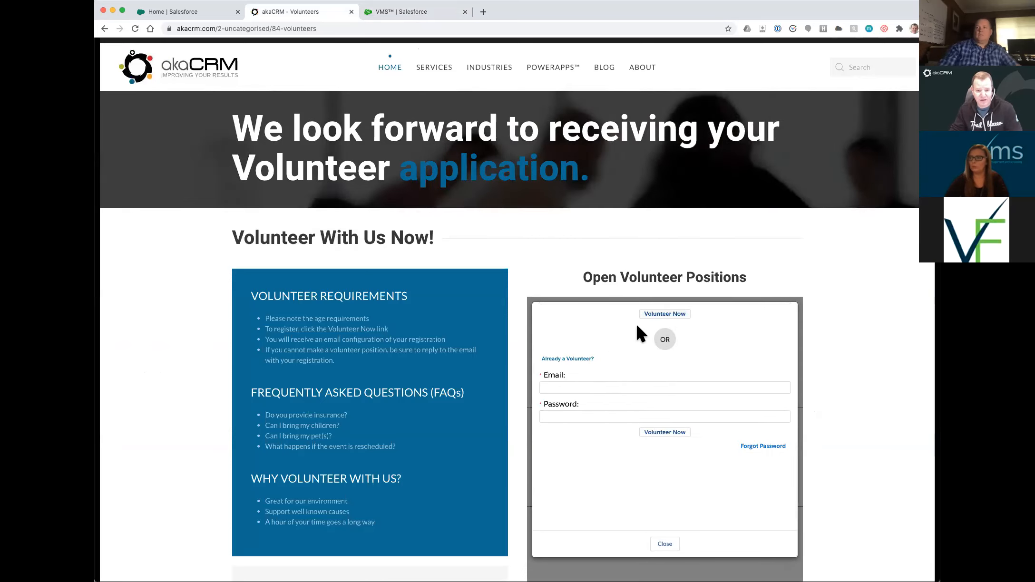
click(556, 364)
key(Tab)
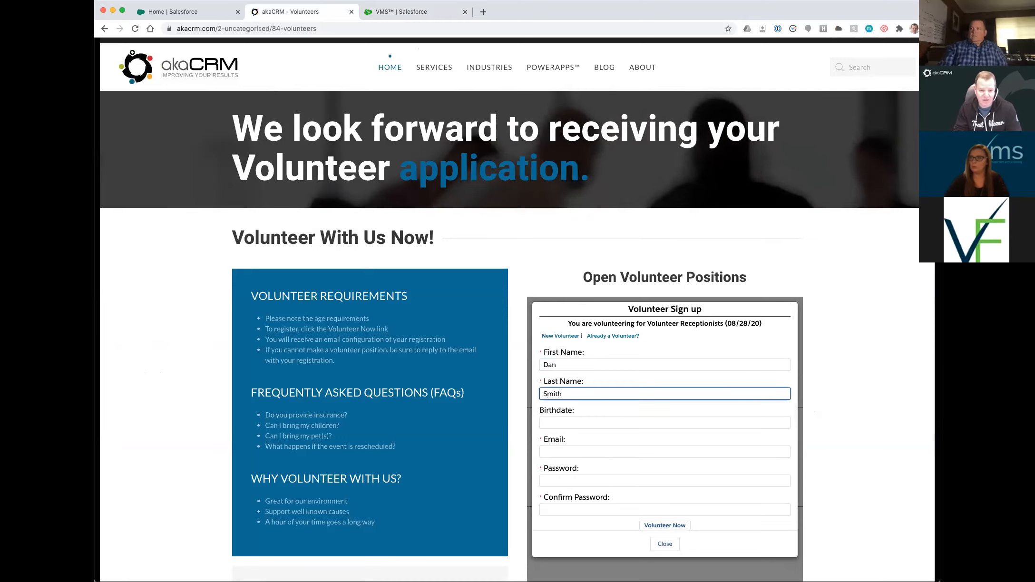
key(Tab)
key(Tab)
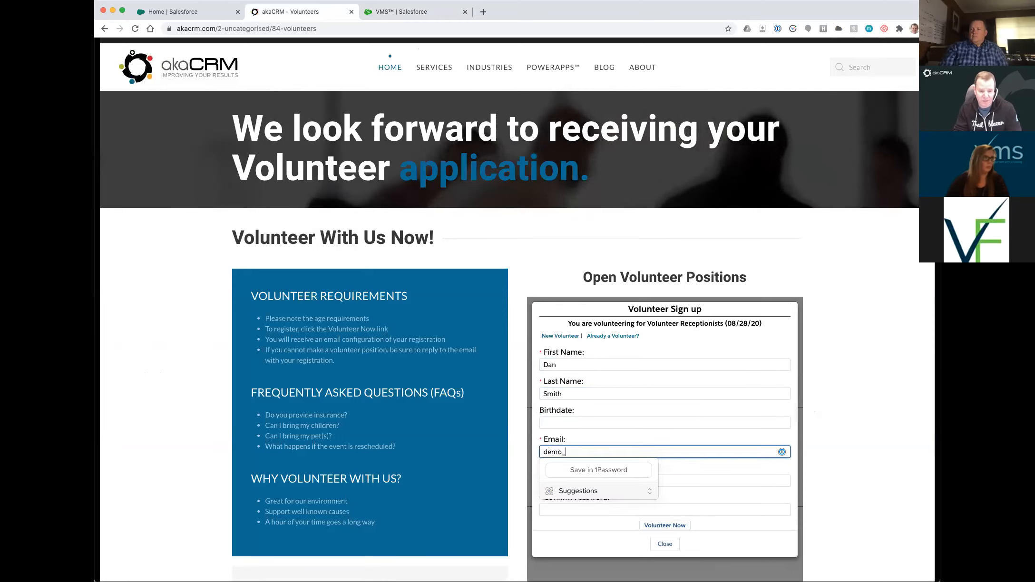
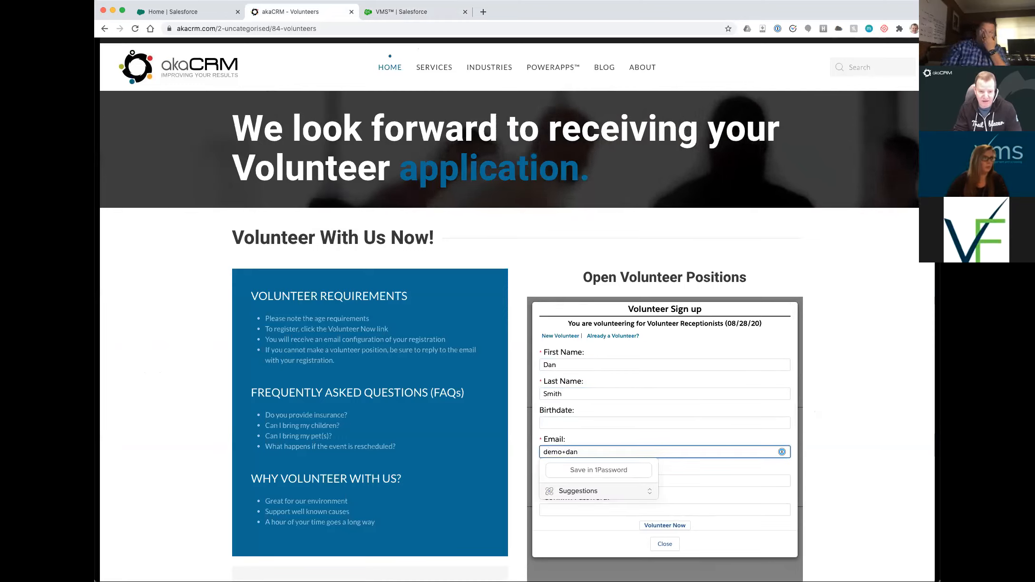
- Enter the volunteer's email and password twice, submit the registration, and close the confirmation
key(Tab)
text(•••••)
key(Tab)
text(•••••)
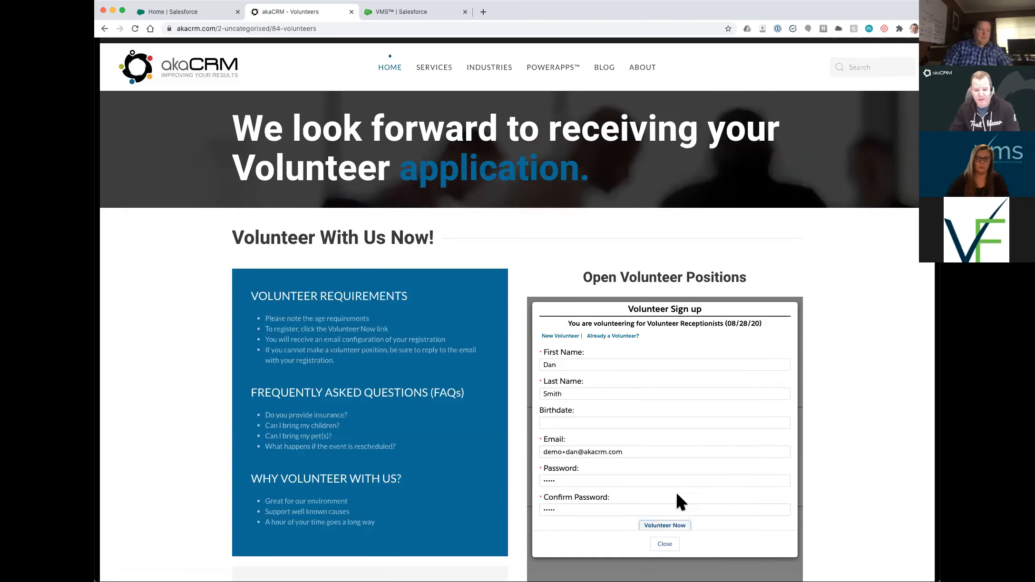
click(662, 526)
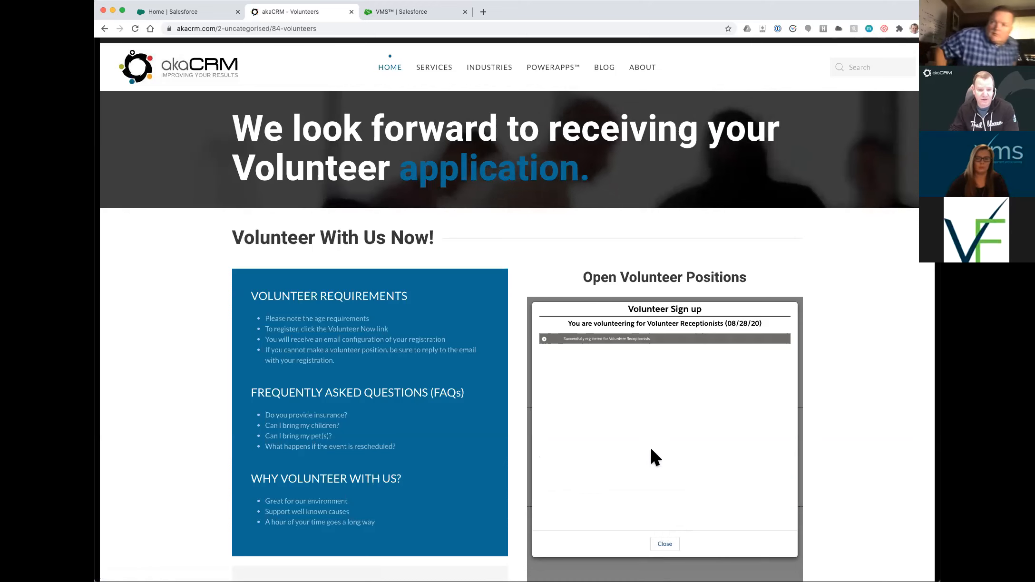
click(665, 543)
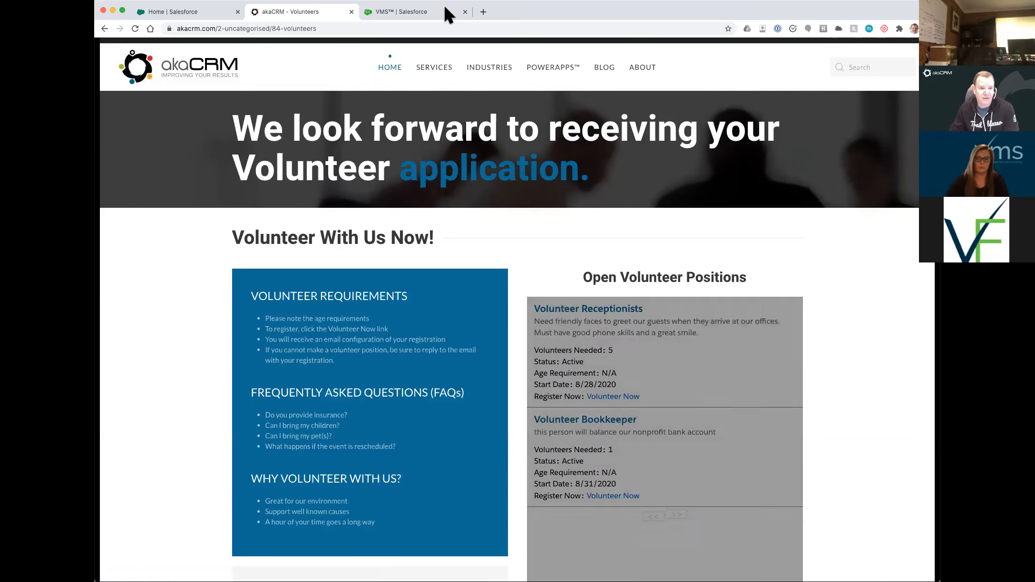
- In VMS, open the Volunteer Receptionists need, review its two volunteers, then go to Engagement
click(408, 10)
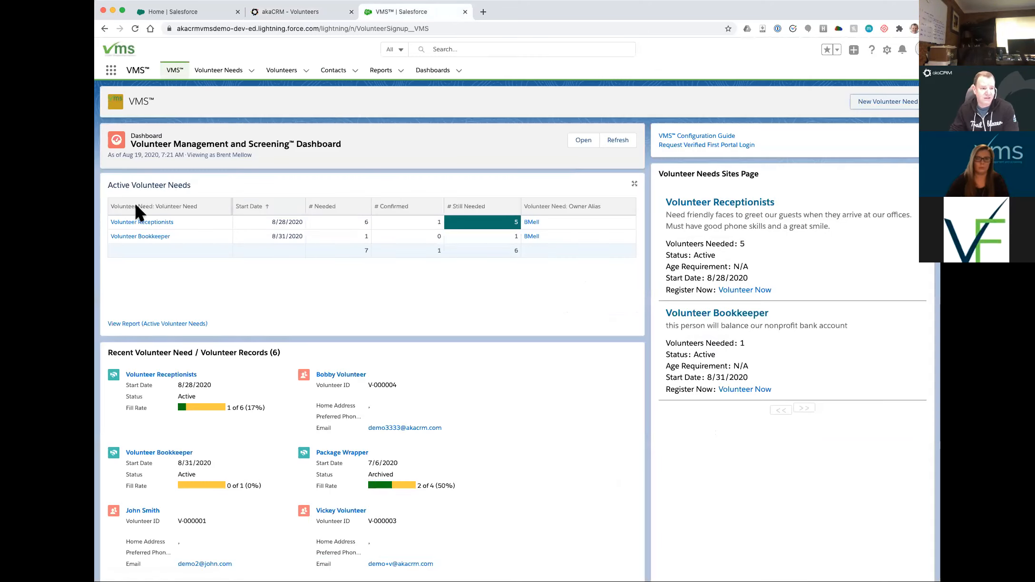
click(332, 10)
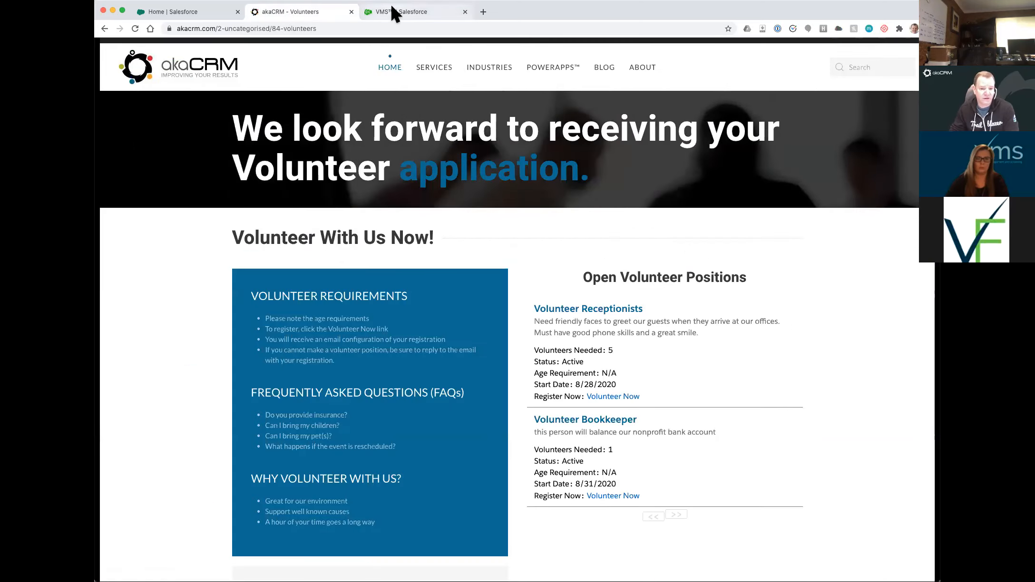
click(389, 9)
click(162, 225)
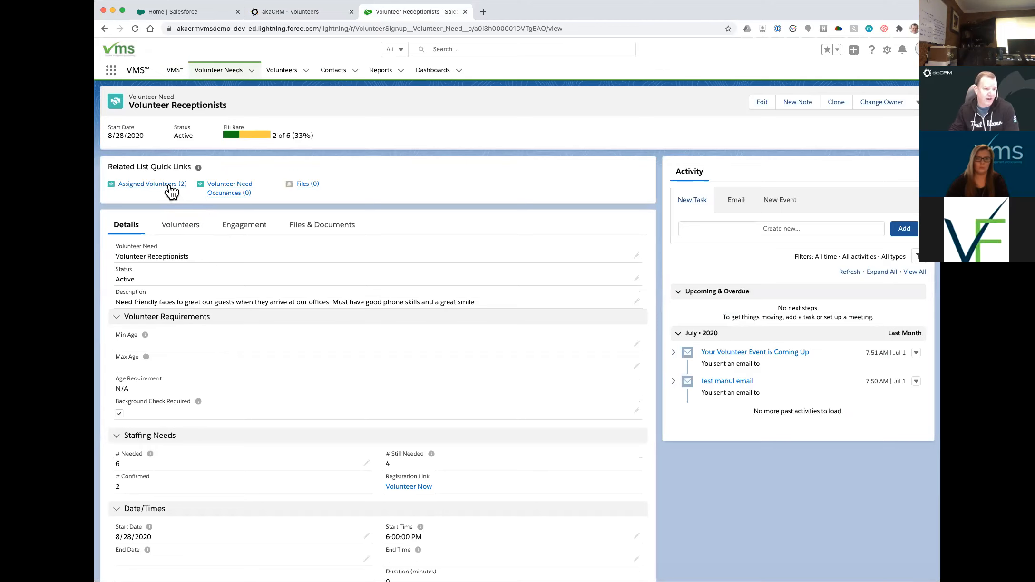
click(196, 230)
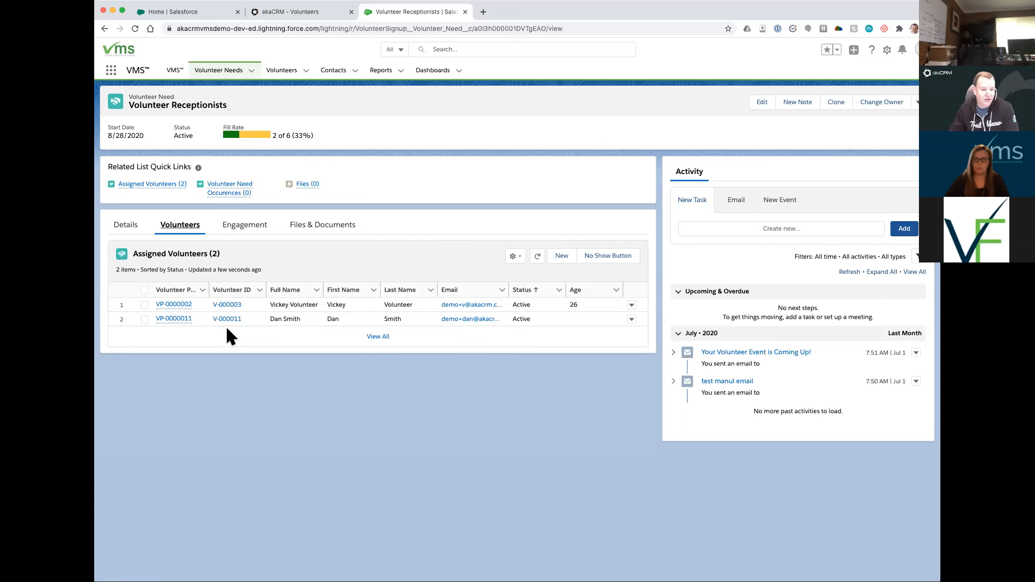
click(228, 227)
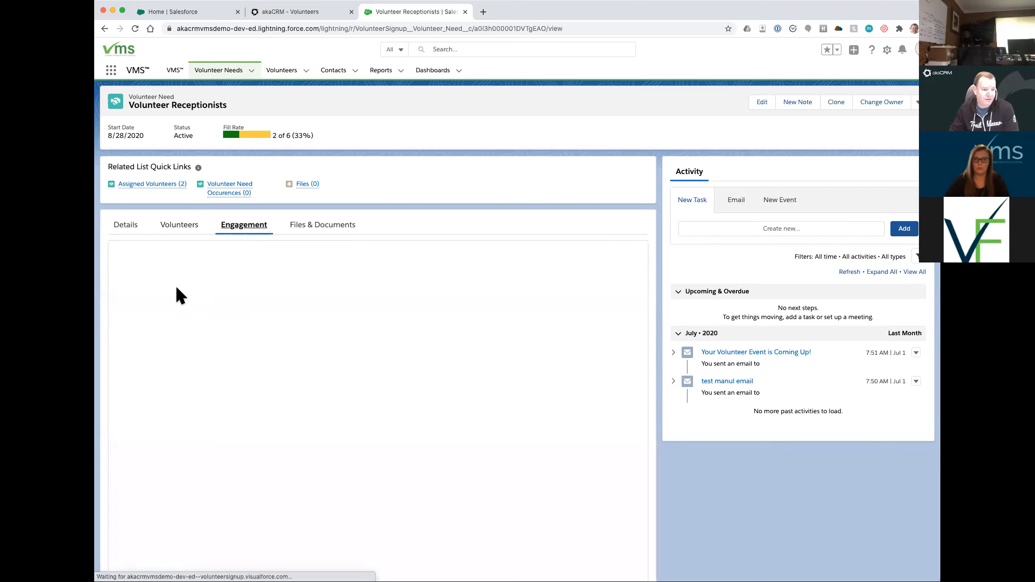
- Select all volunteer participations and start an email, filtering templates to My Templates
click(137, 271)
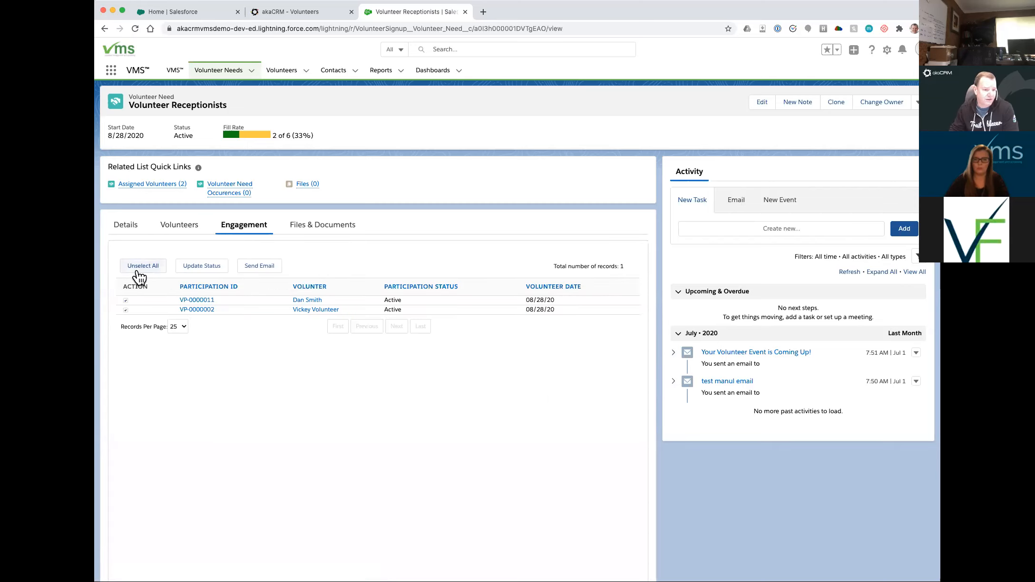
click(253, 271)
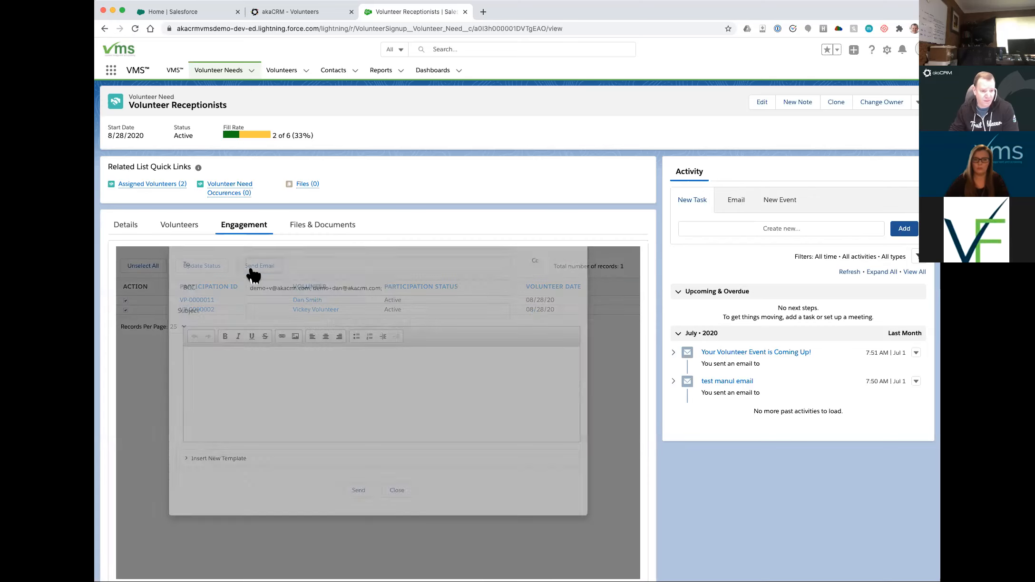
scroll(309, 458, down, 1)
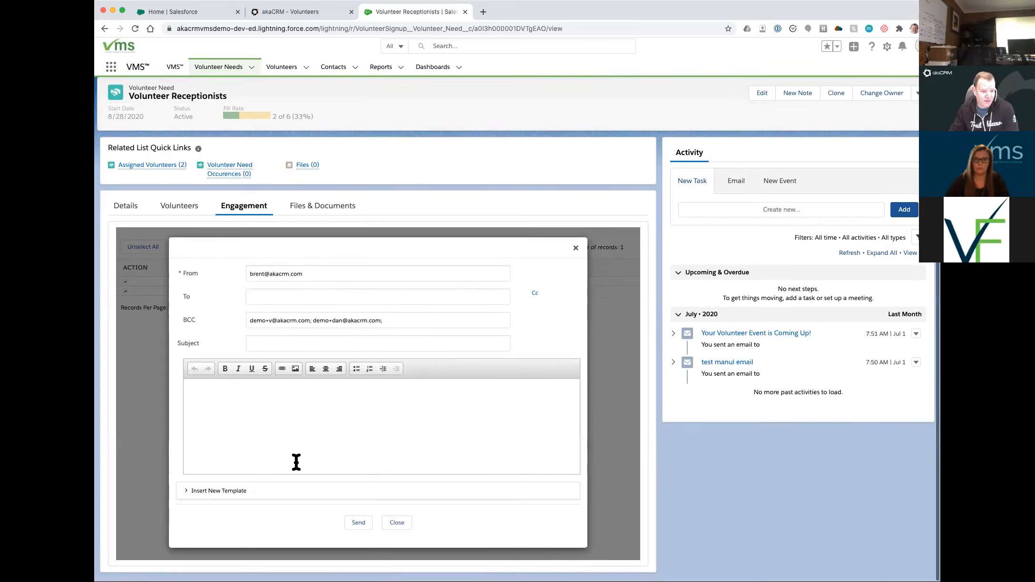
click(195, 494)
click(207, 518)
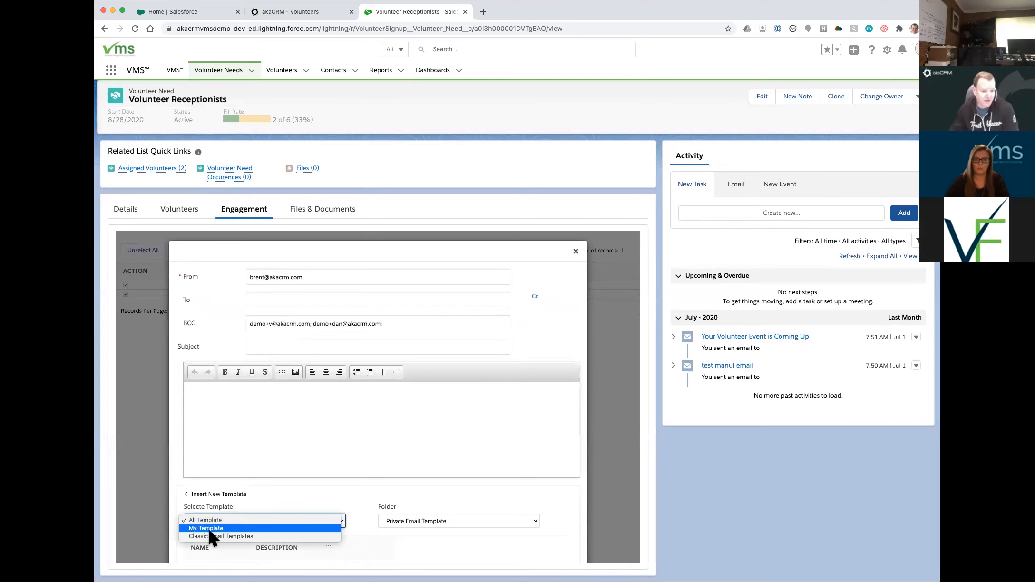
click(209, 528)
scroll(242, 509, down, 2)
- Send the 'Your Volunteer Event is Coming Up!' template email and refresh Activity History
click(234, 490)
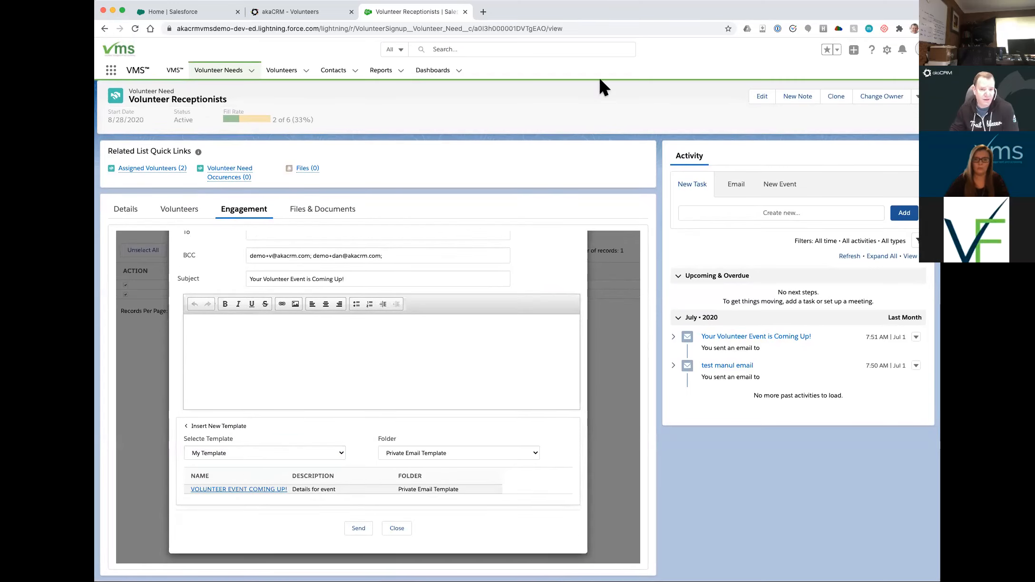
click(358, 528)
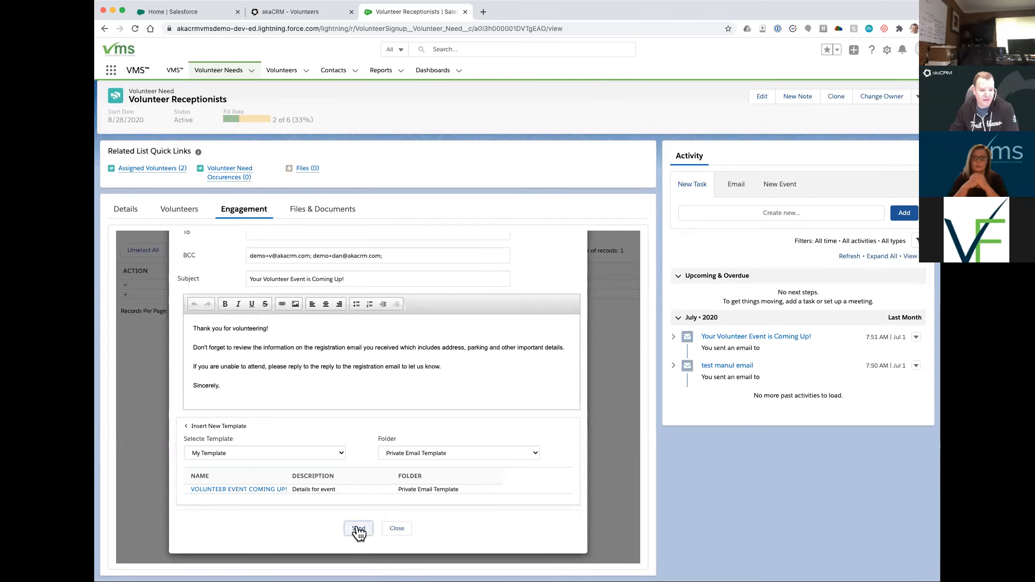
click(849, 257)
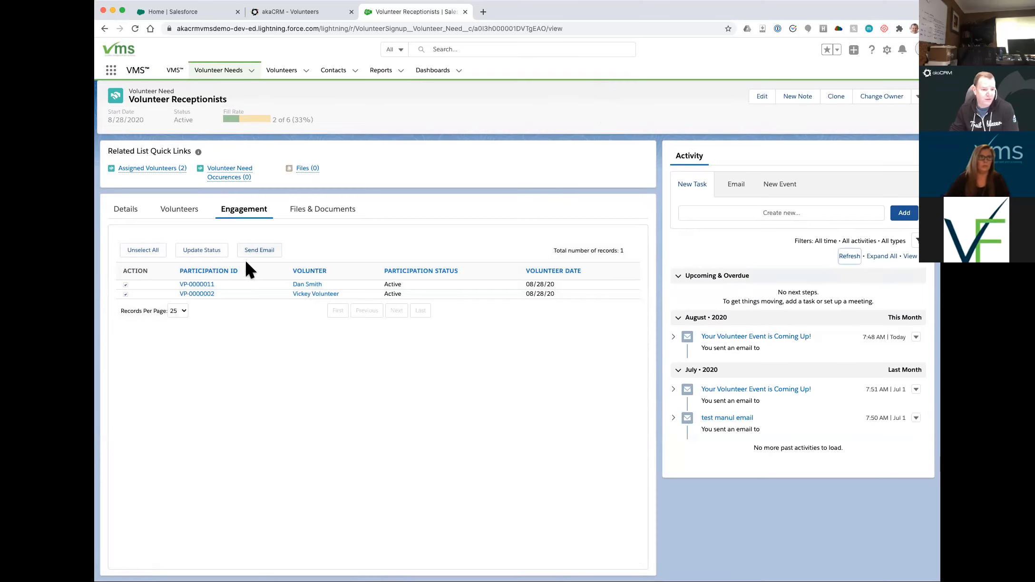
click(201, 252)
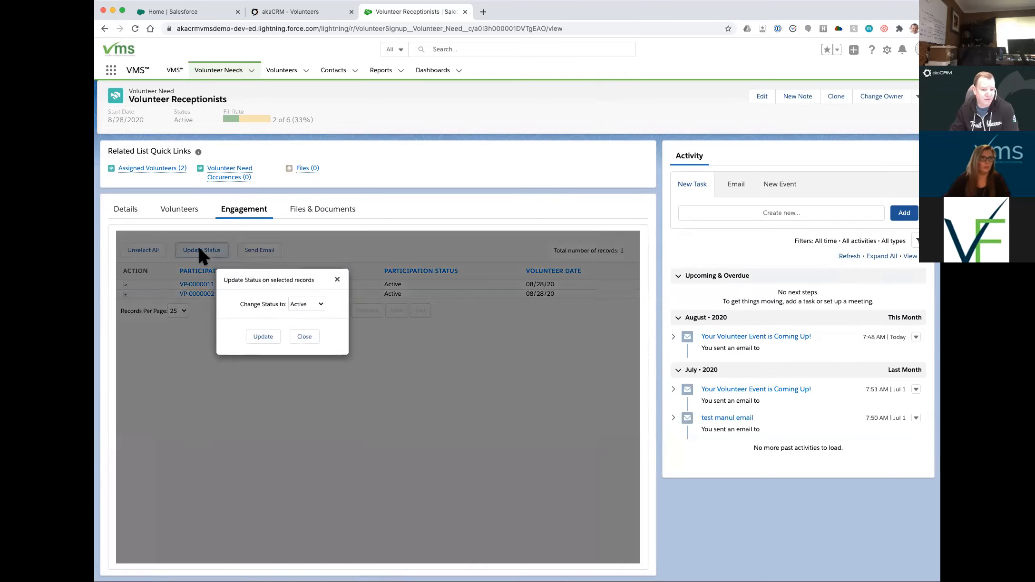
click(308, 304)
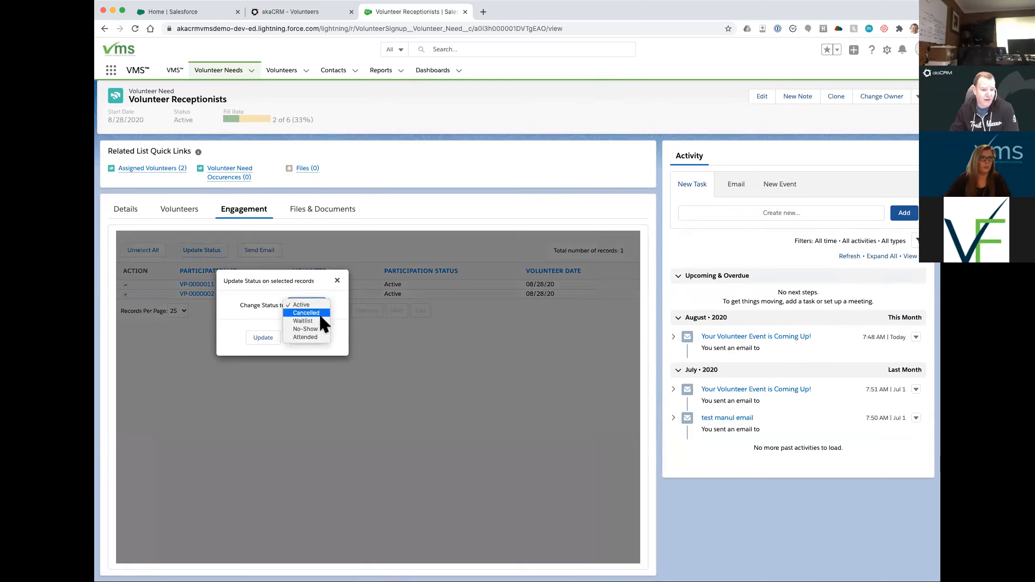
click(317, 328)
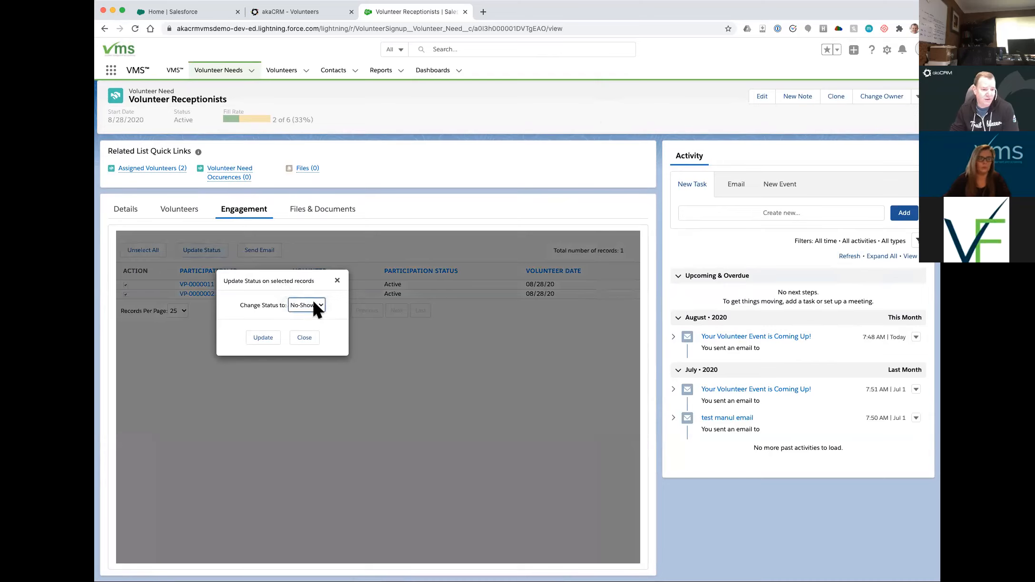
click(310, 305)
click(304, 312)
click(263, 337)
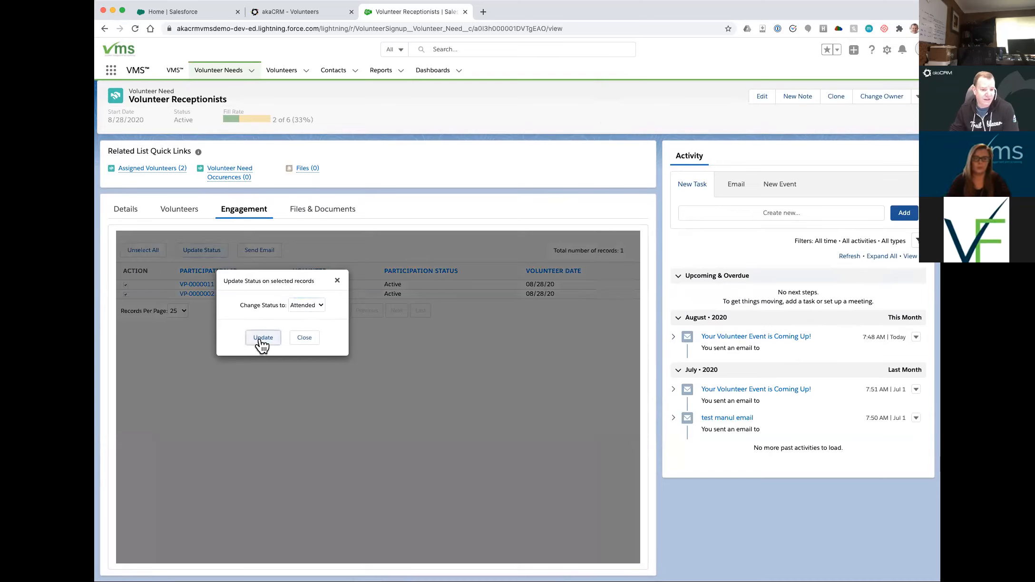
click(215, 250)
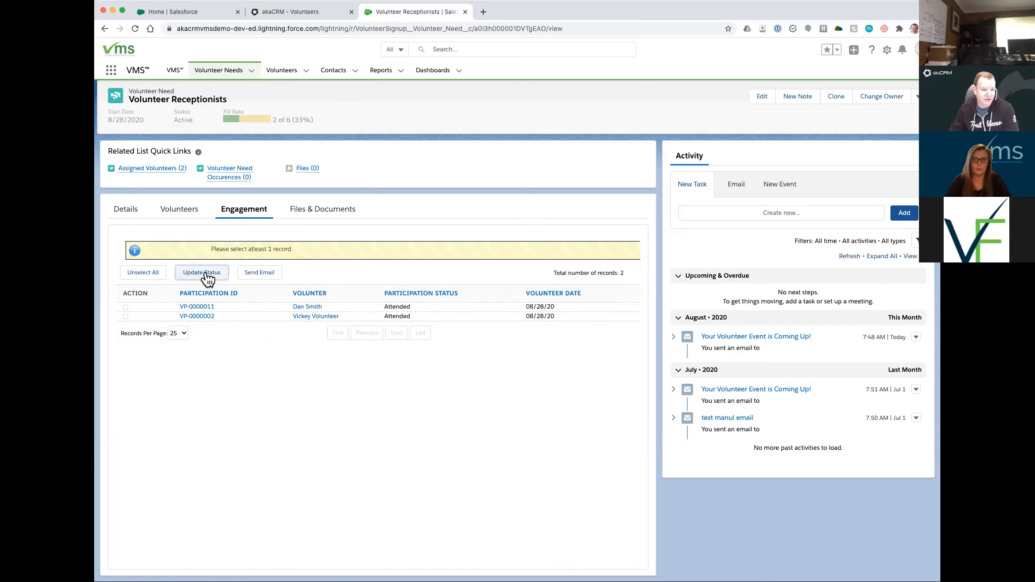
click(147, 281)
click(156, 282)
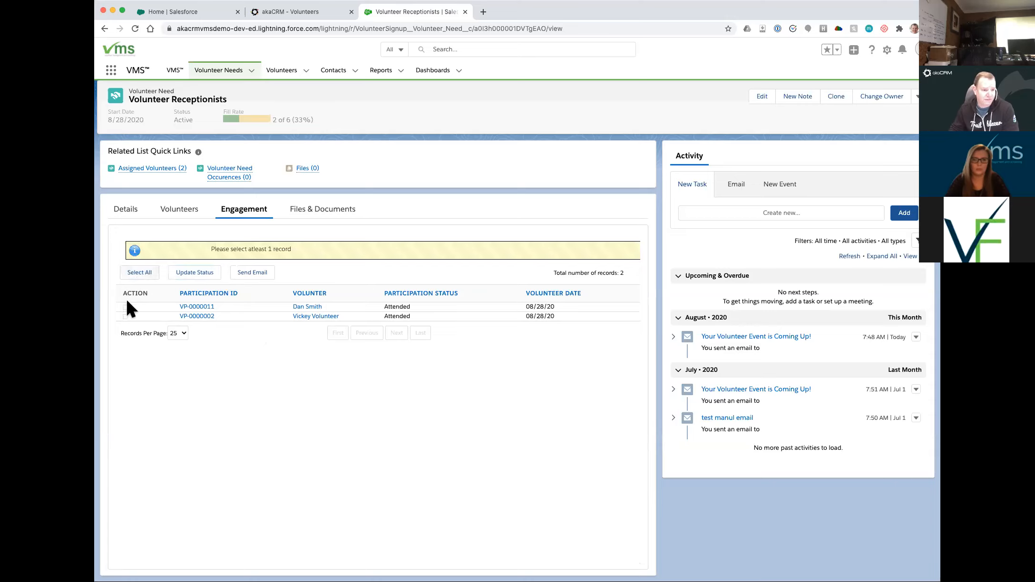
click(143, 277)
click(191, 274)
click(306, 304)
click(301, 272)
click(263, 338)
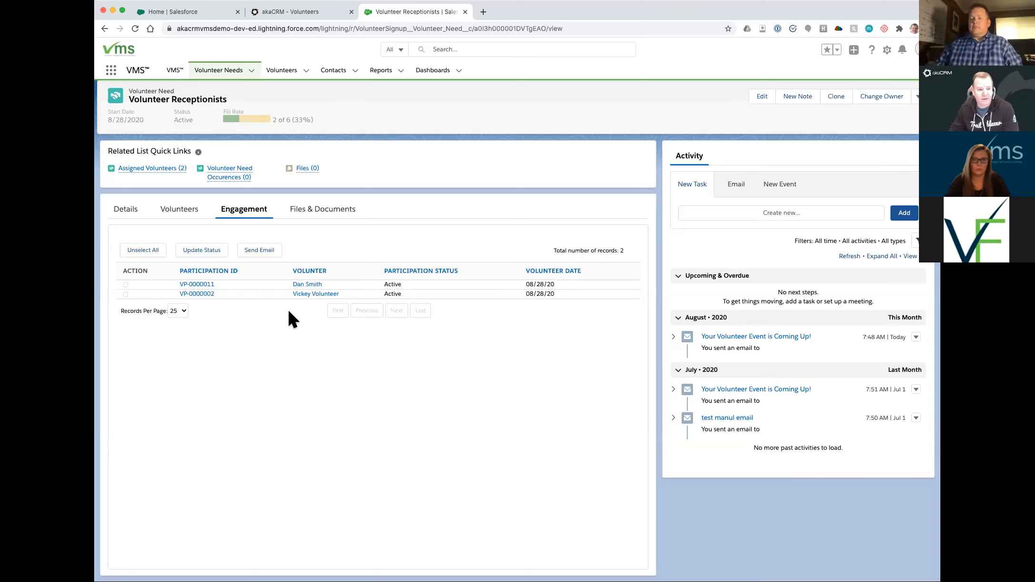
click(306, 284)
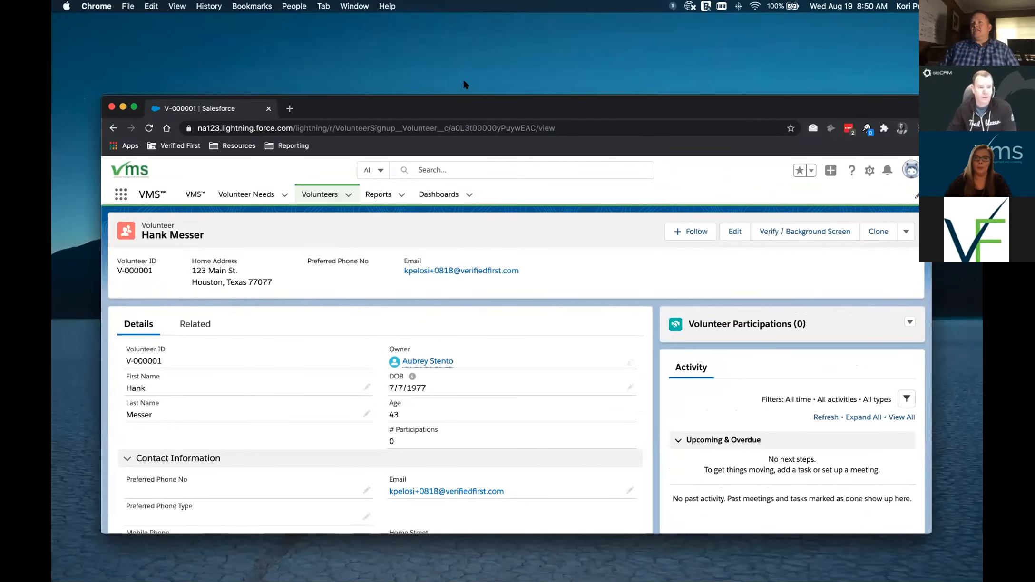
- Move and enlarge the browser window, then launch Verify / Background Screen on the volunteer record
drag(461, 102, 463, 56)
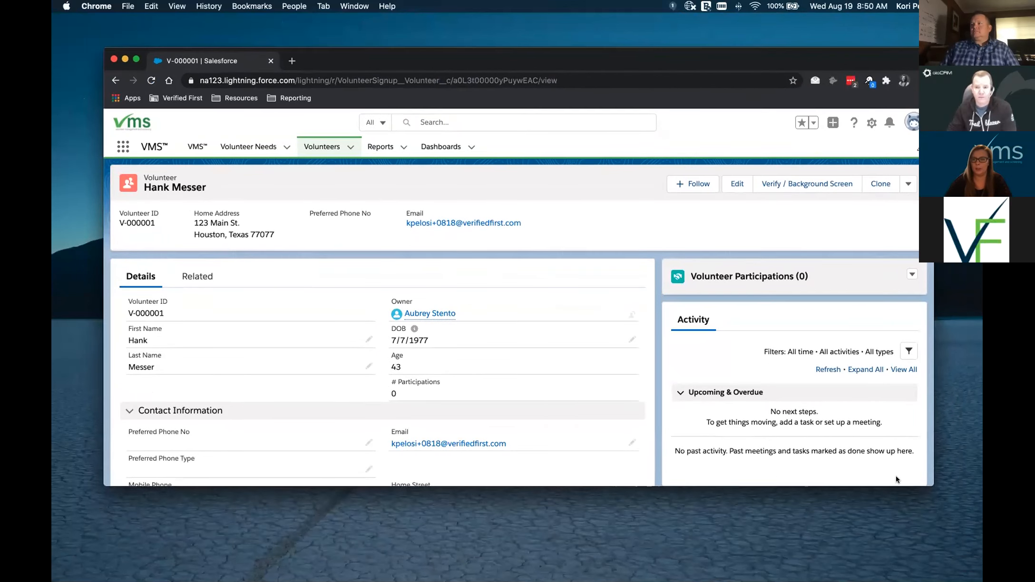
drag(929, 483, 935, 551)
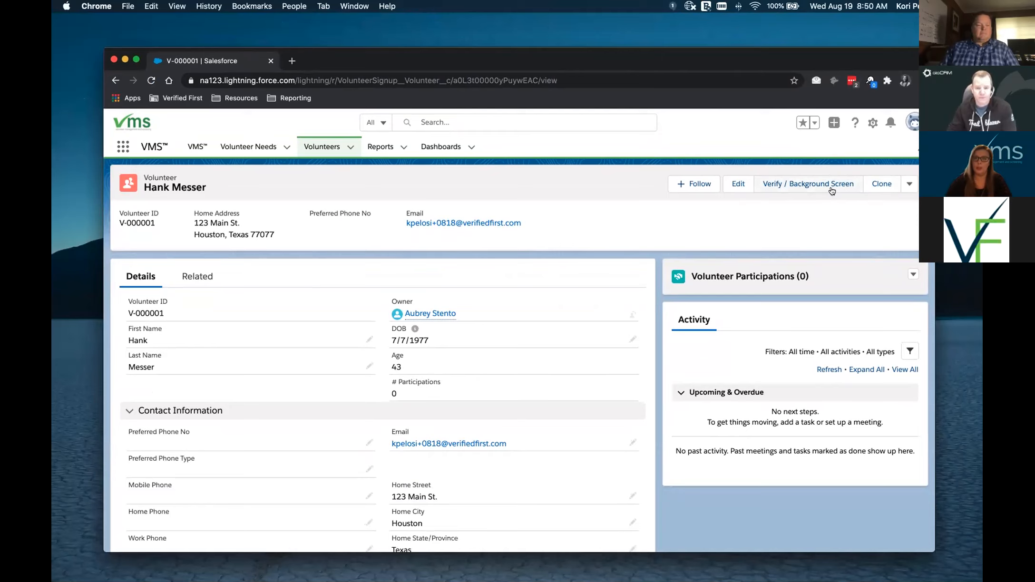
click(805, 188)
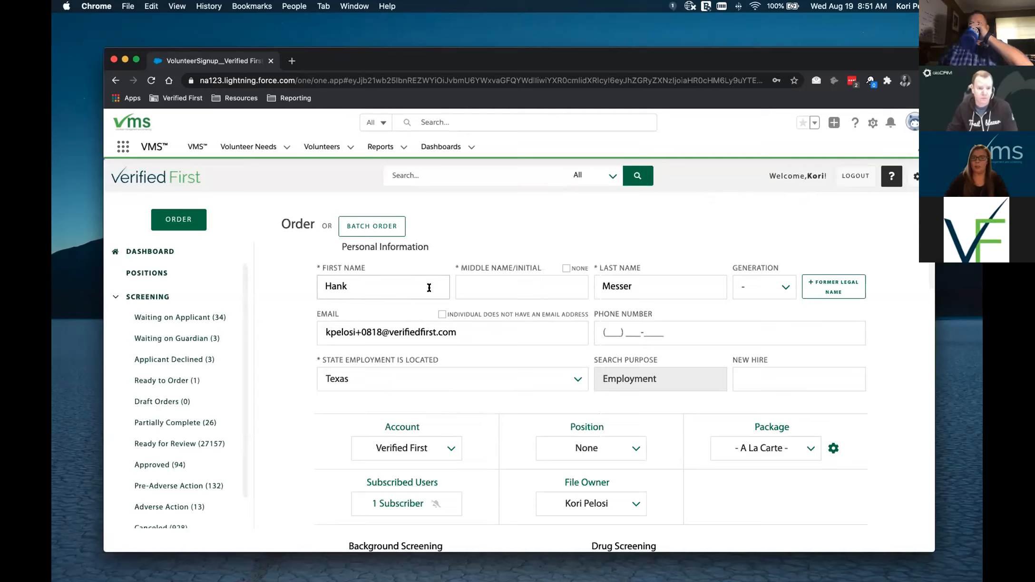
- Enter middle initial 'F' and set New Hire to 'Yes' on the screening order
click(483, 287)
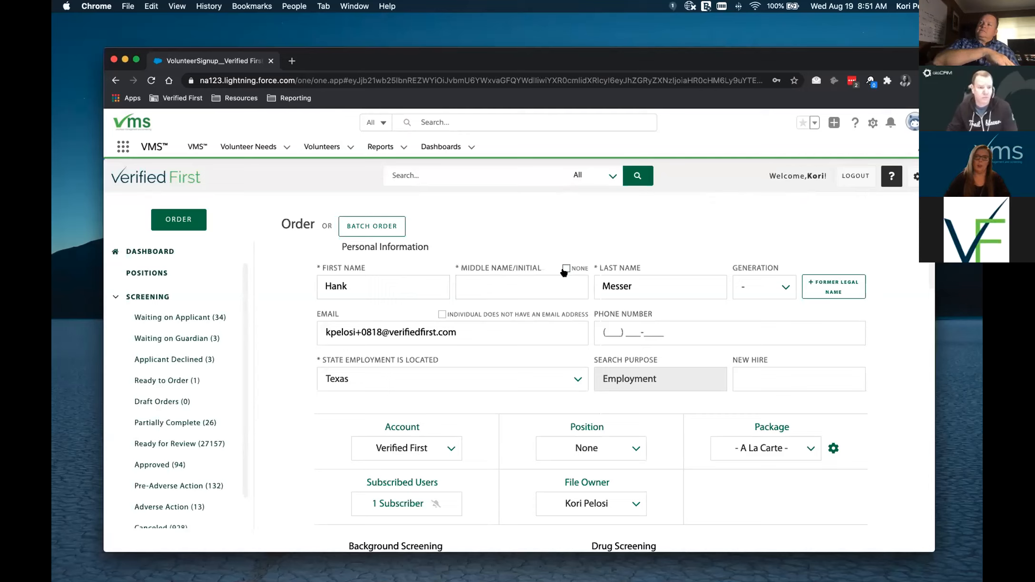
click(550, 288)
text(F)
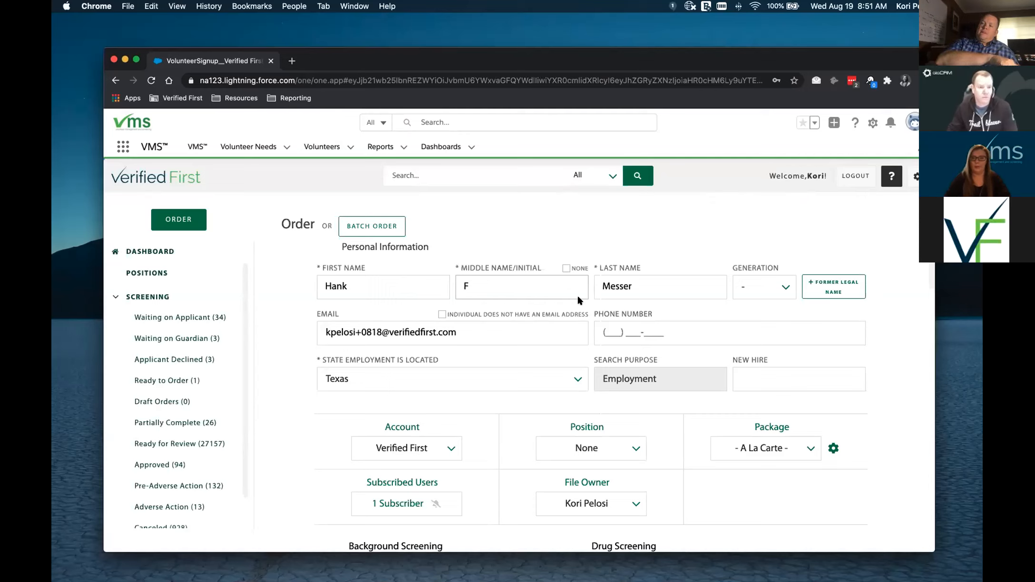
click(742, 379)
text(Yes)
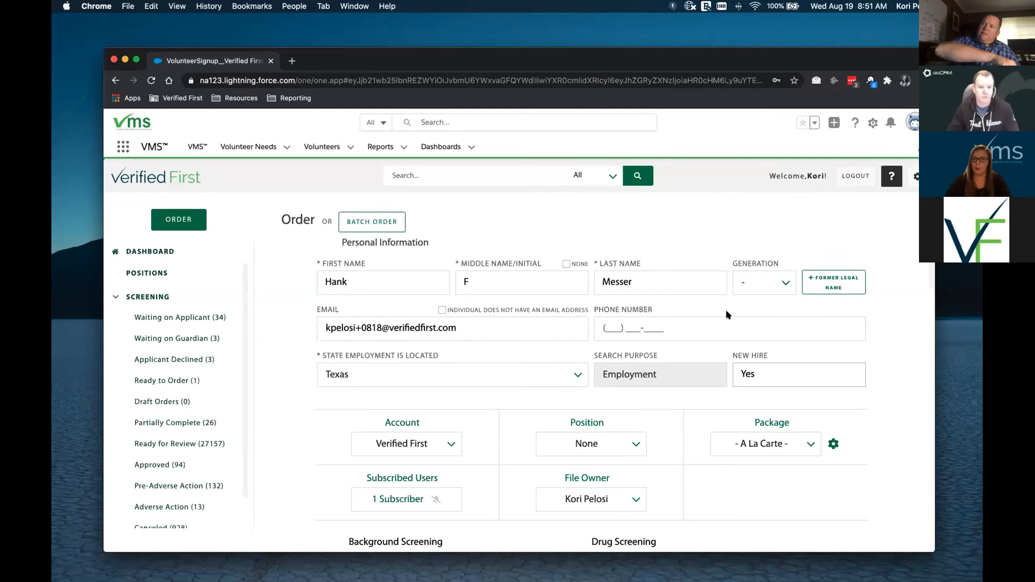
- Tick the Social Security Address Trace service and scroll to the bottom of the form
scroll(725, 308, down, 3)
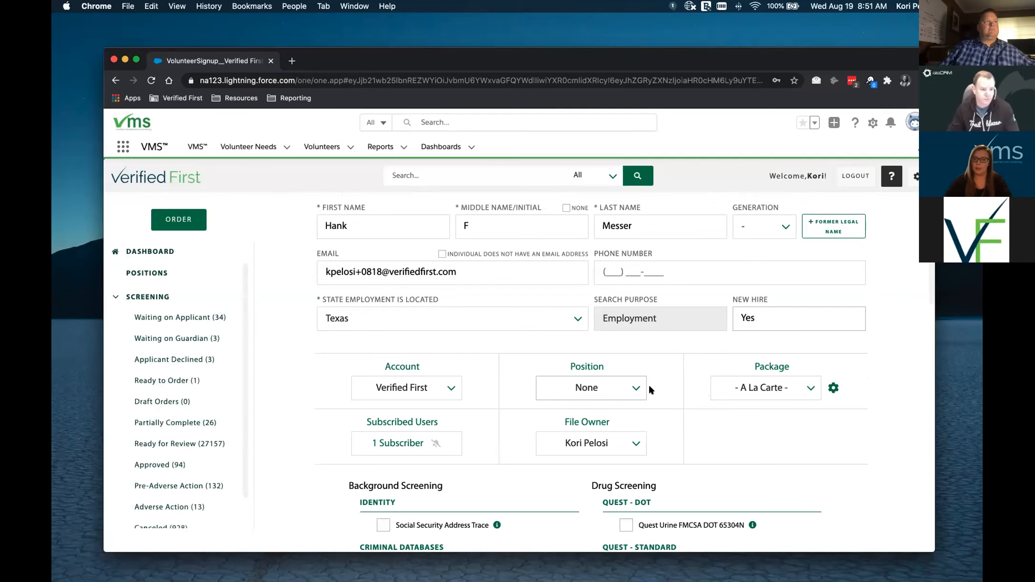
scroll(655, 422, down, 3)
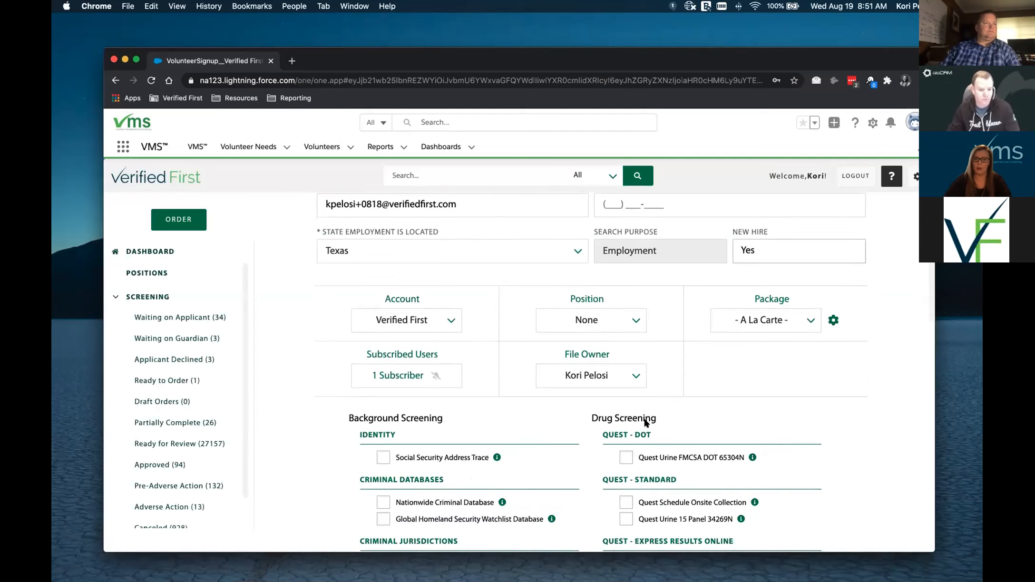
click(383, 457)
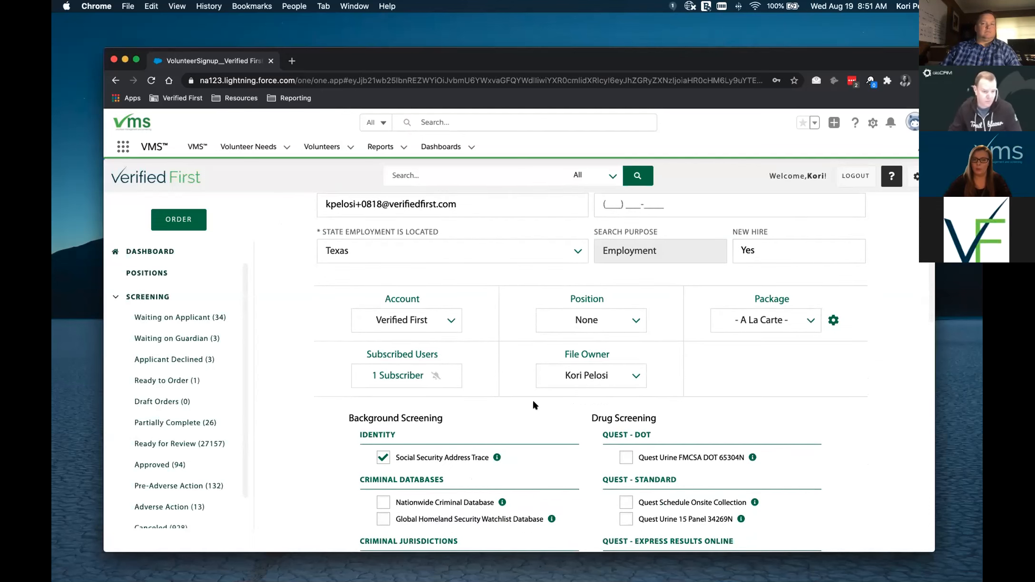
scroll(532, 401, down, 10)
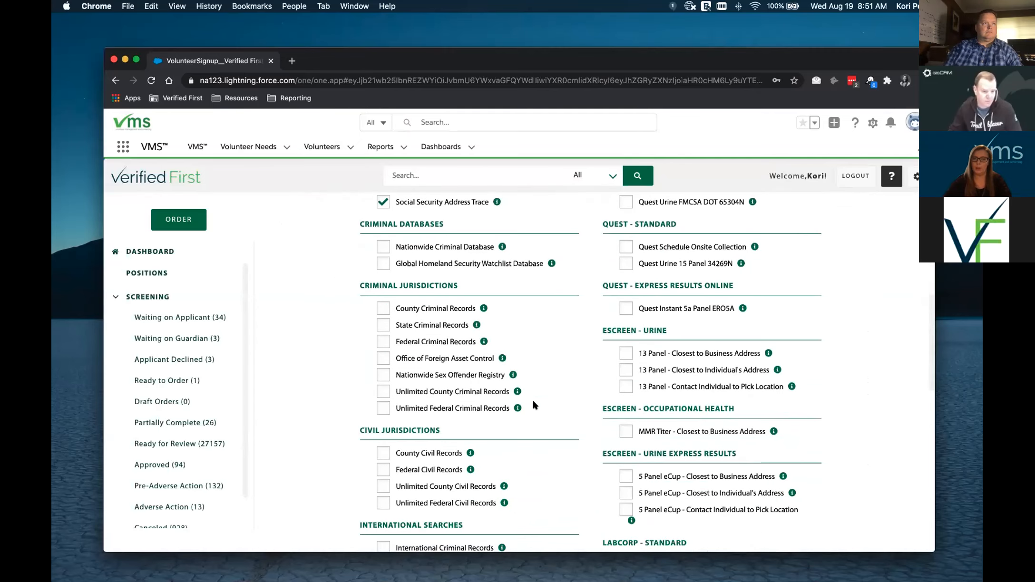
scroll(534, 416, down, 7)
scroll(535, 420, down, 16)
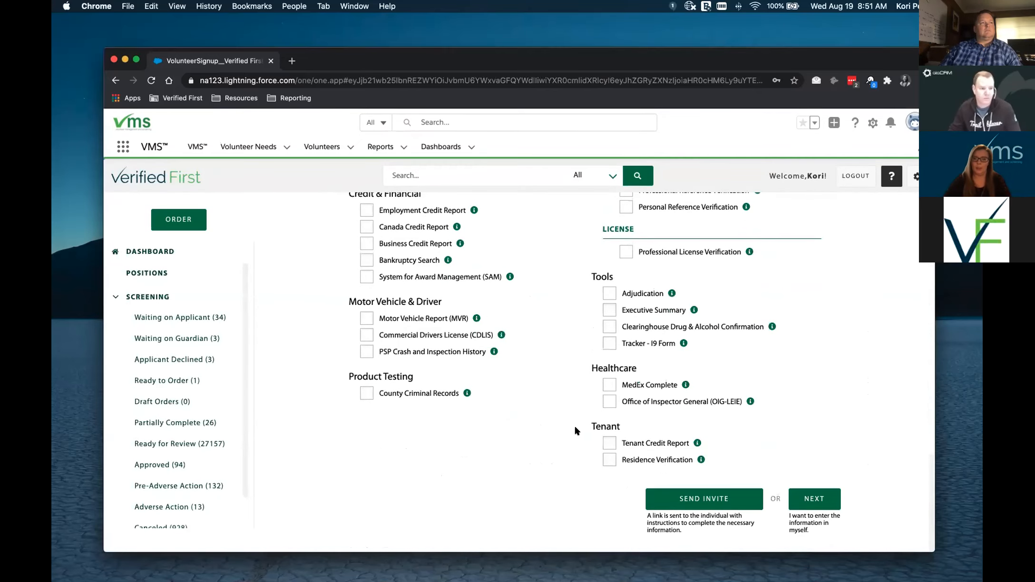
- Send the screening invite, then open the first Ready for Review file to its Social Security Address Trace
click(683, 498)
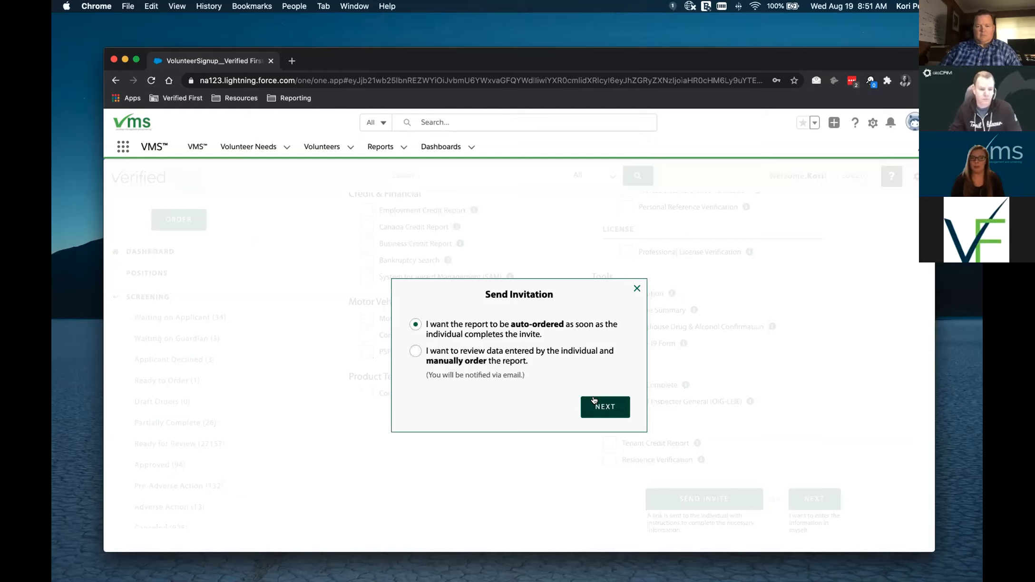
click(636, 288)
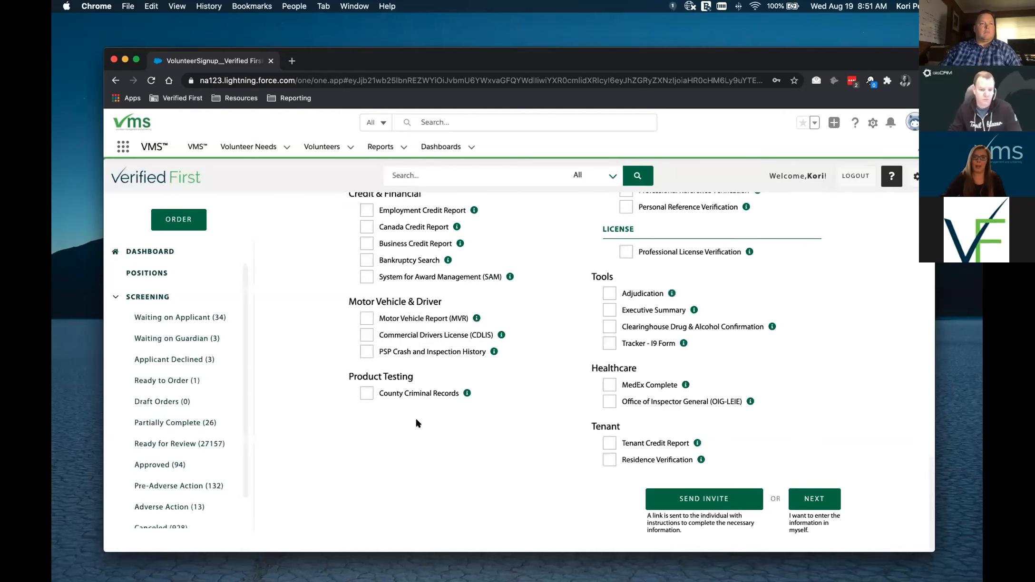
click(202, 443)
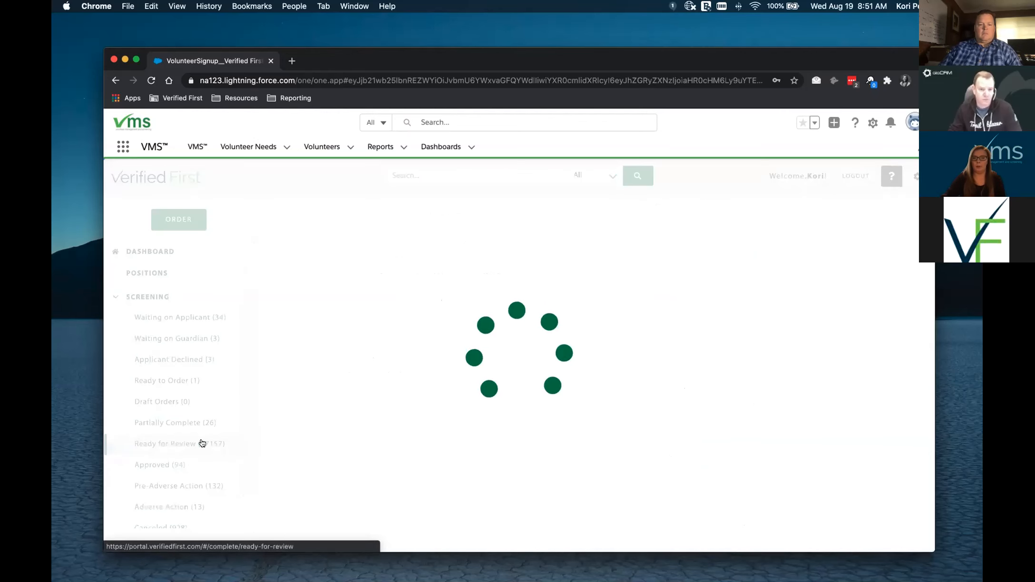
click(870, 322)
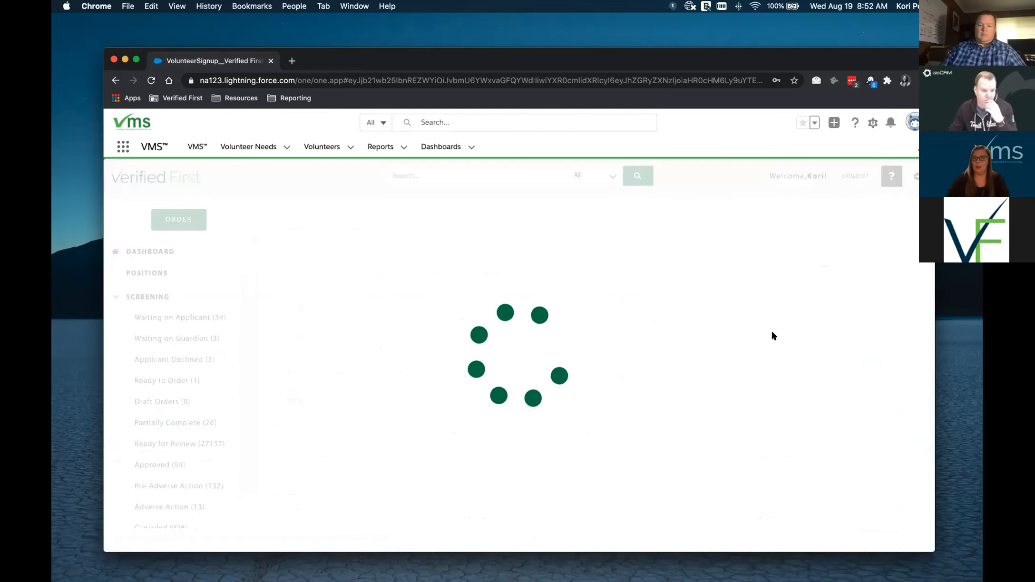
scroll(773, 335, down, 3)
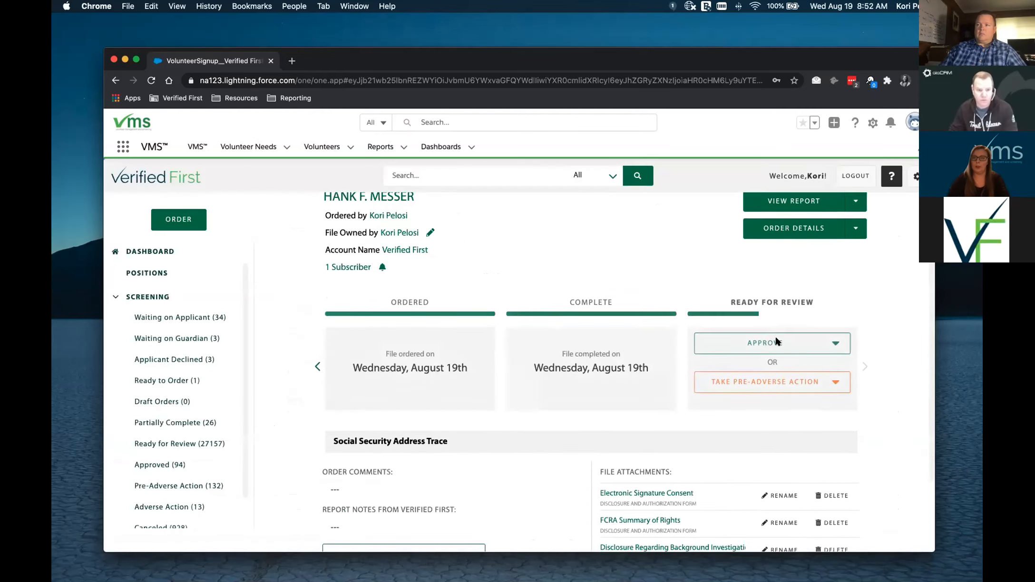
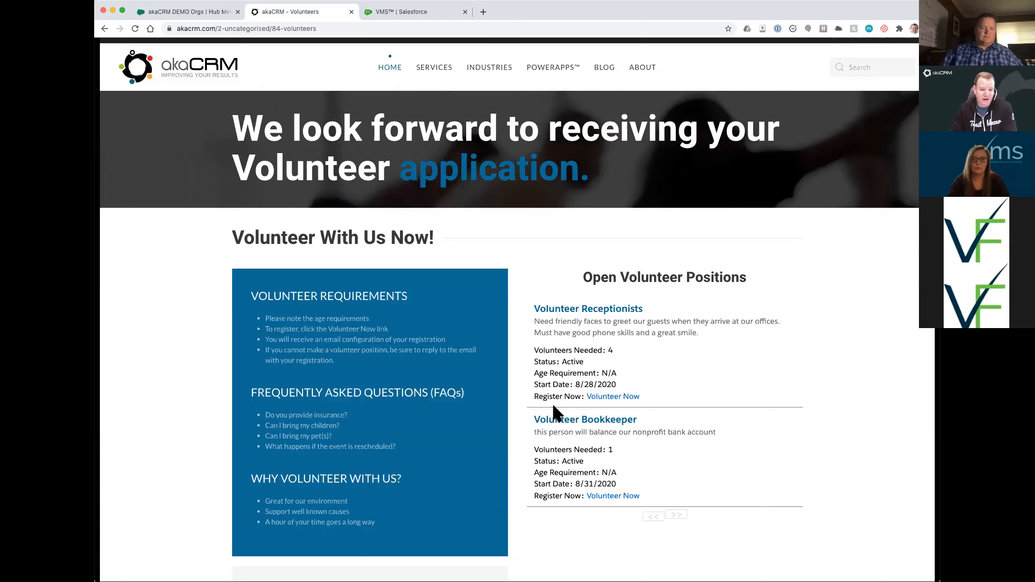
- Switch to the VMS dashboard in Salesforce and start a new Volunteer Need record
click(383, 13)
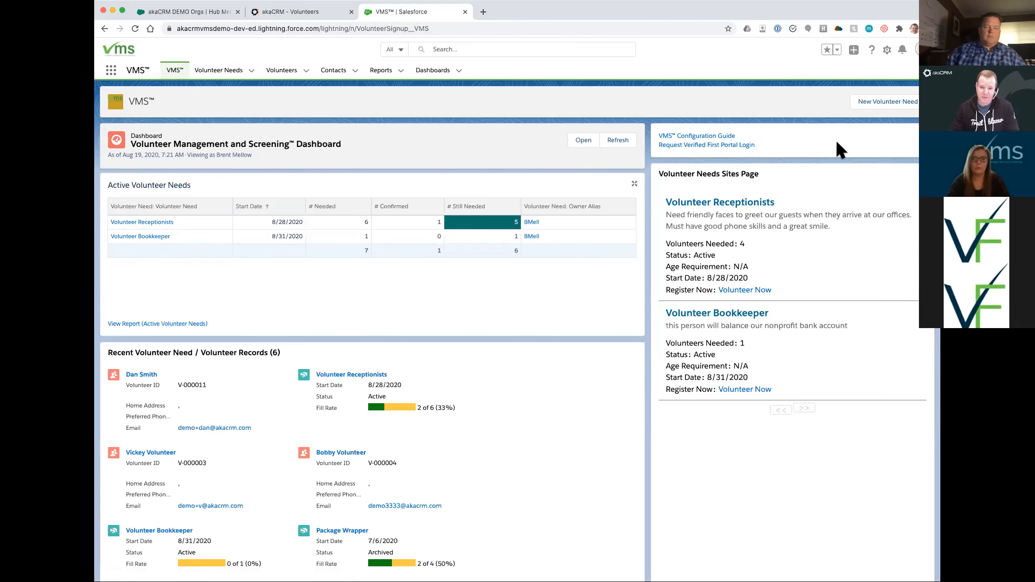
click(878, 102)
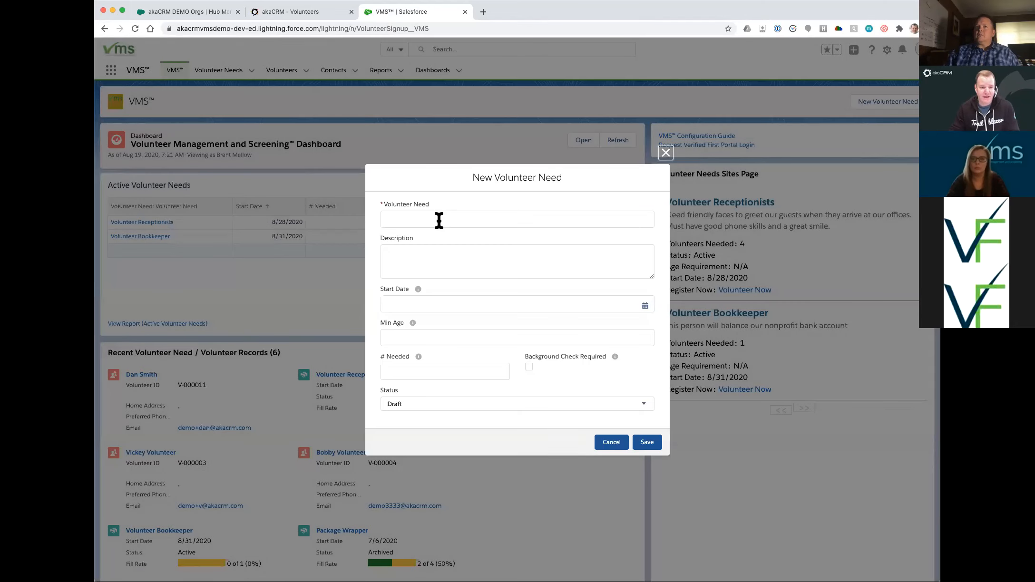
- Name the need 'Event Check-in Table' and paste in its role description
click(472, 220)
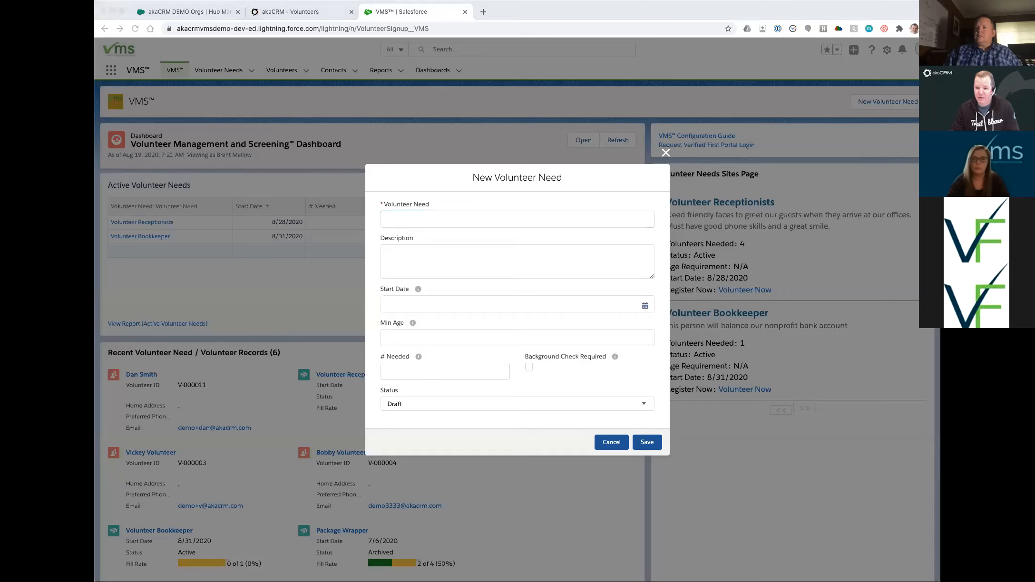
click(475, 217)
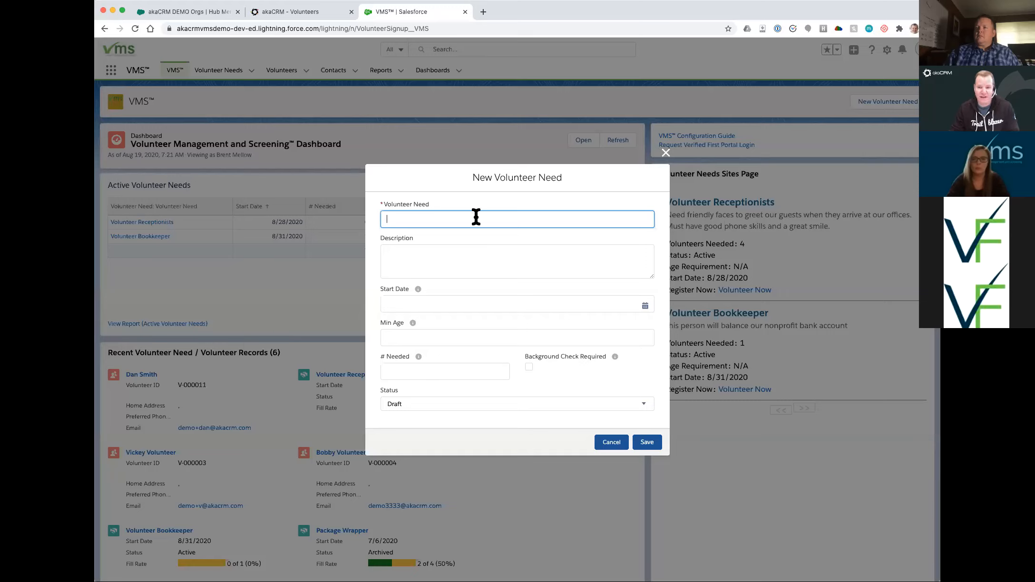
text(Event Check-in Table)
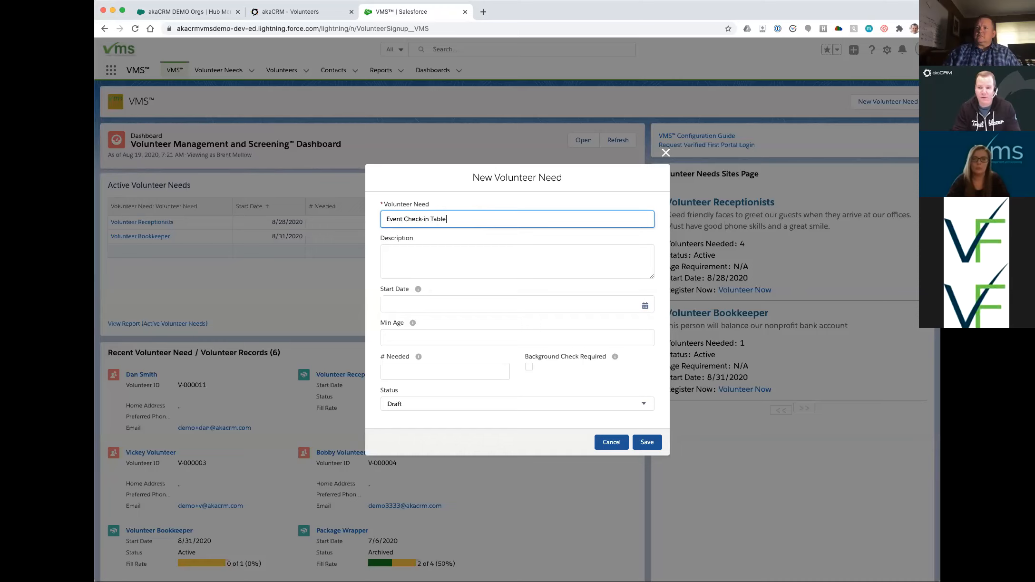
key(Tab)
text(Looking for people to welcome guests at our annual gala, check-in prepaid guests and sell tickets to walk-ins.)
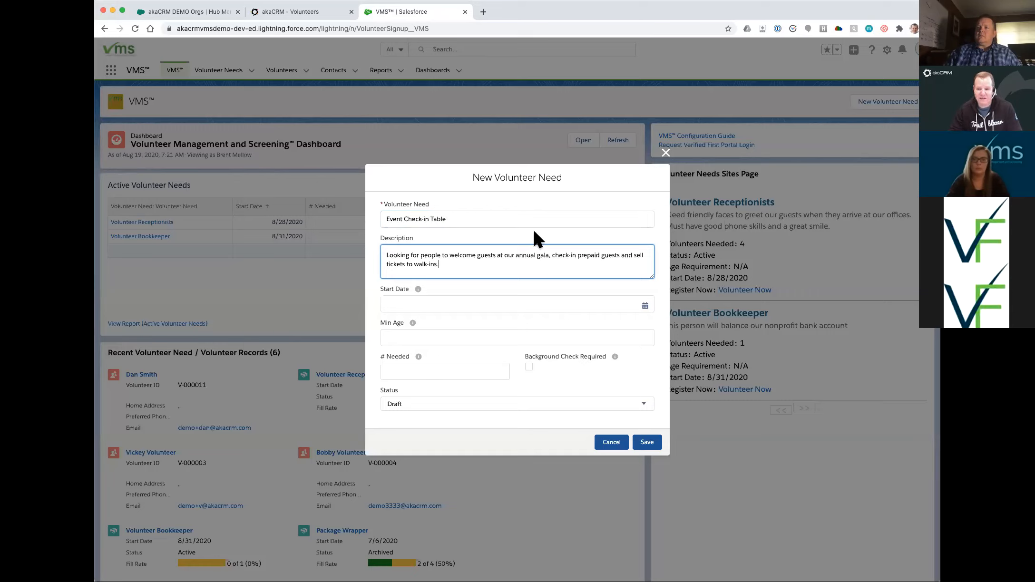
- Set start date 9/15/2020, minimum age 21 and 3 volunteers needed
click(458, 303)
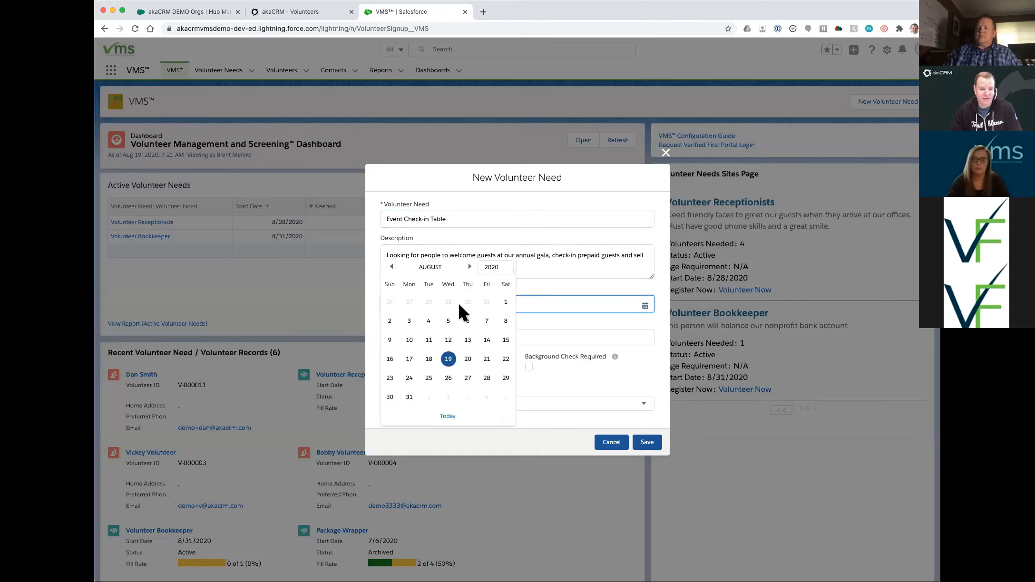
click(469, 266)
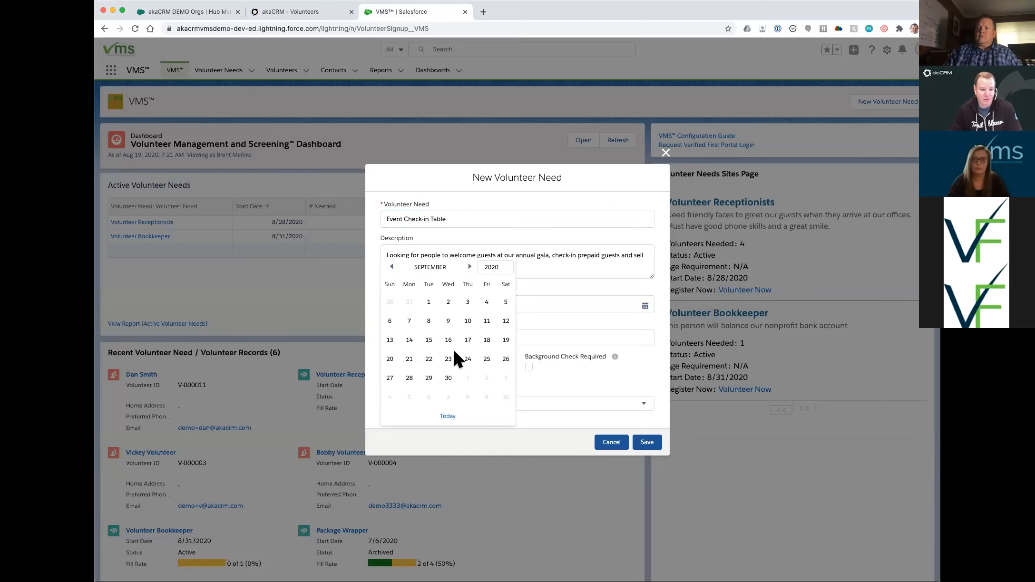
click(429, 339)
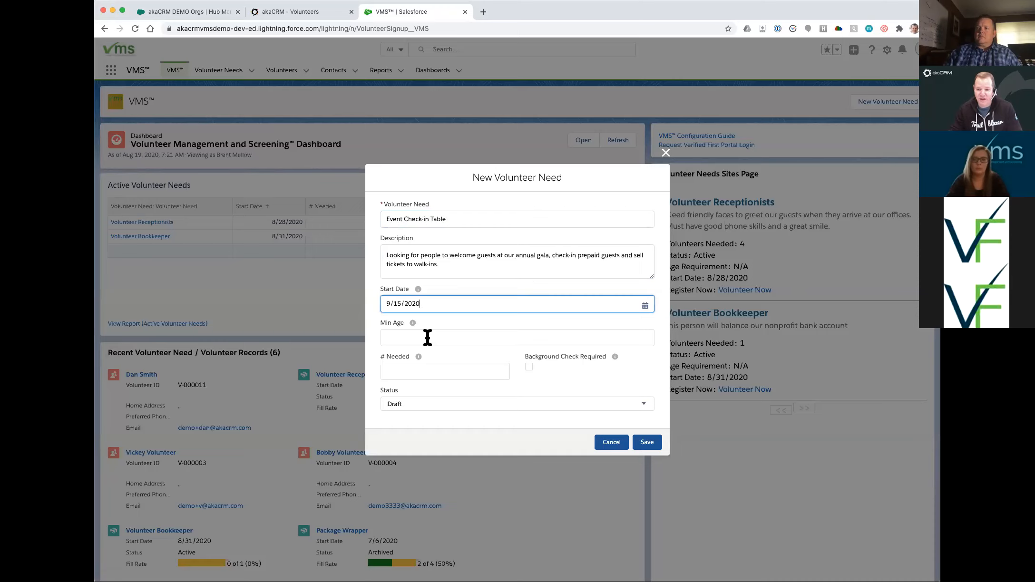
click(428, 338)
text(2)
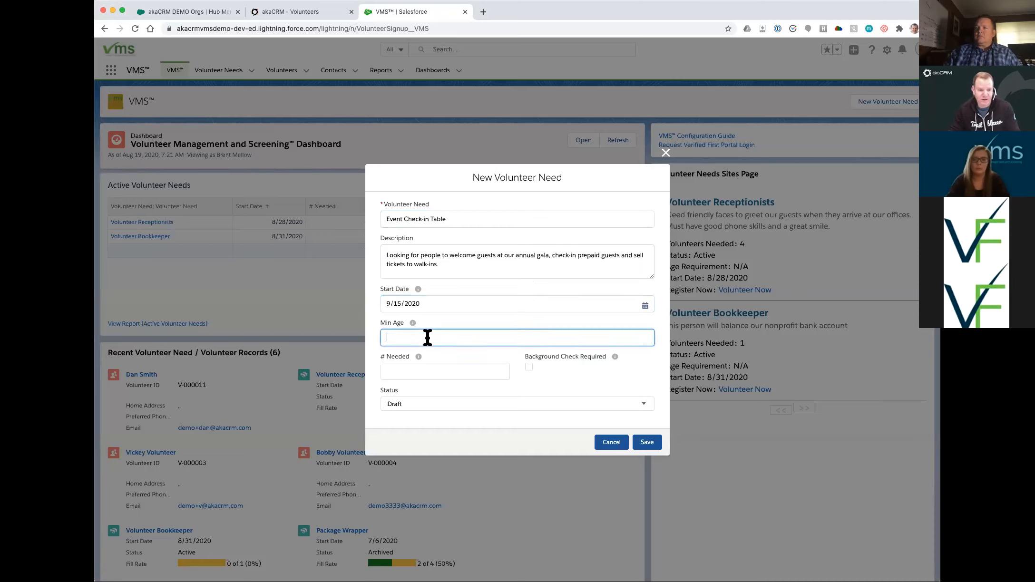
text(1)
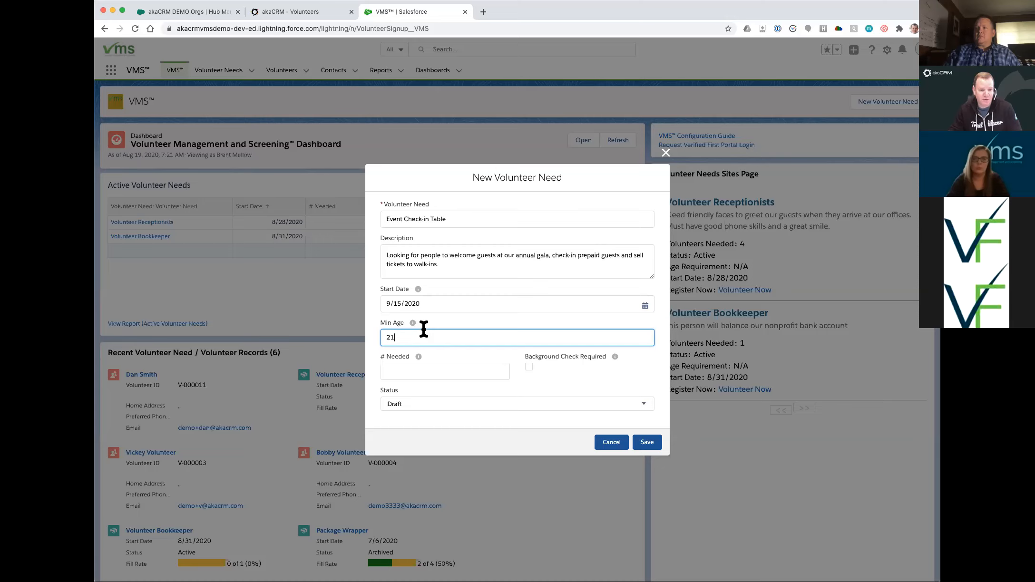
click(426, 372)
text(3)
click(450, 350)
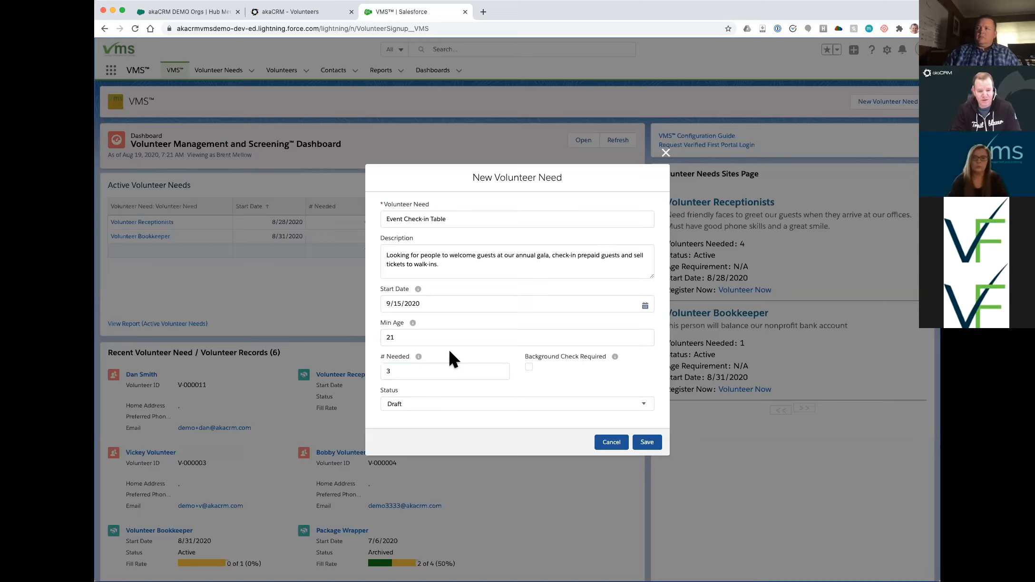
- Require a background check, set status Active, save the need and refresh the dashboard
click(529, 367)
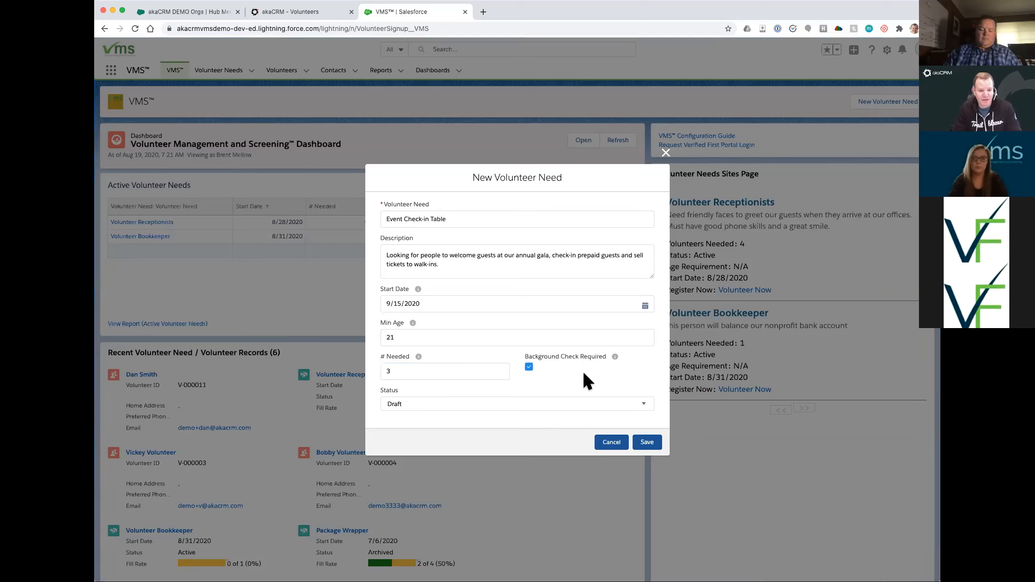
click(441, 405)
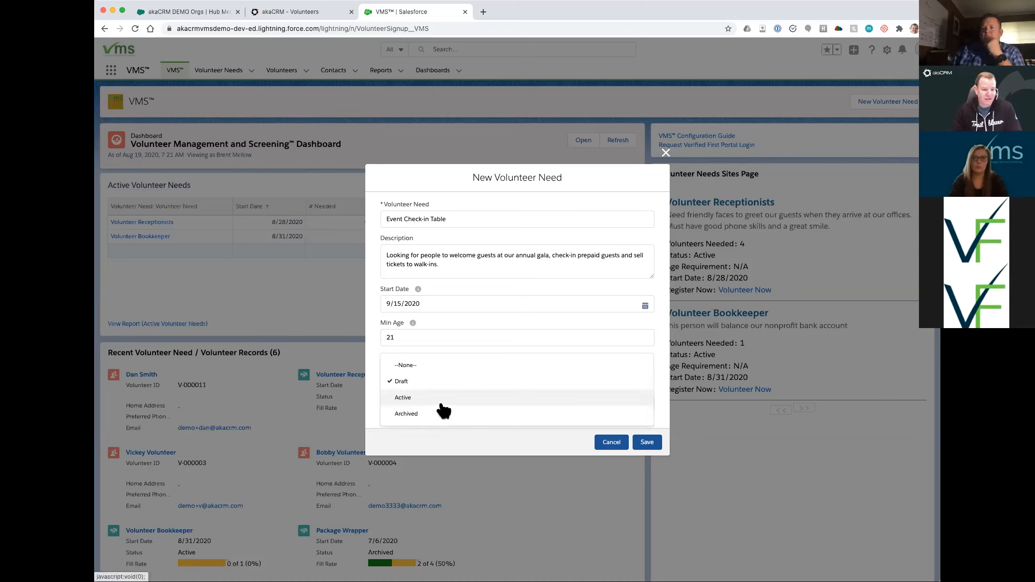
click(403, 397)
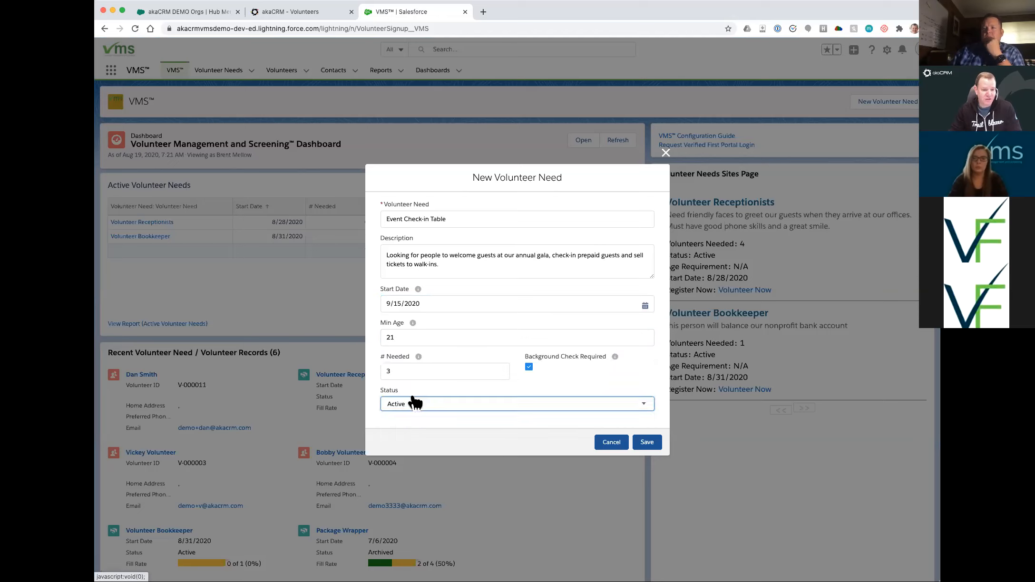
click(647, 443)
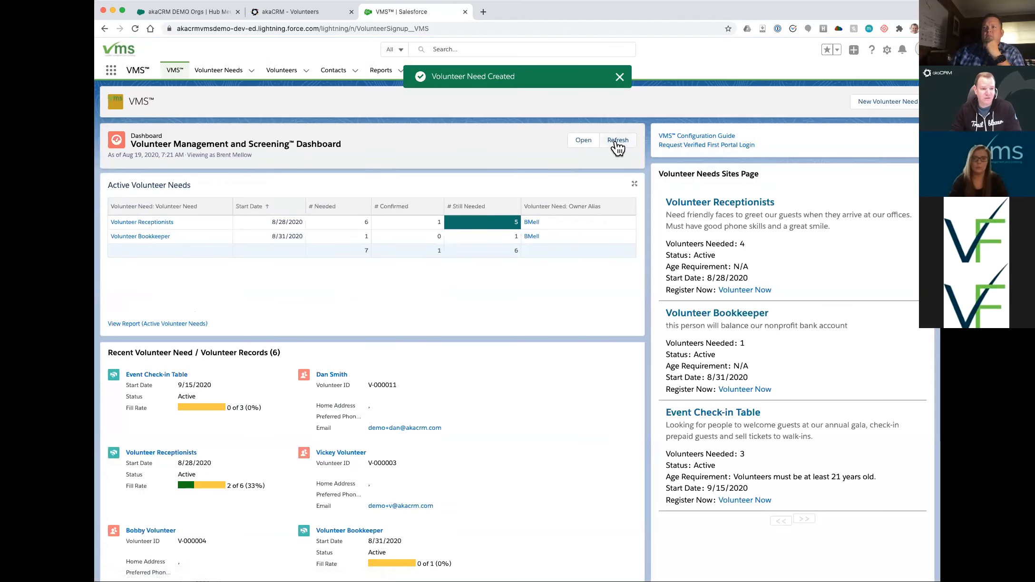
click(610, 137)
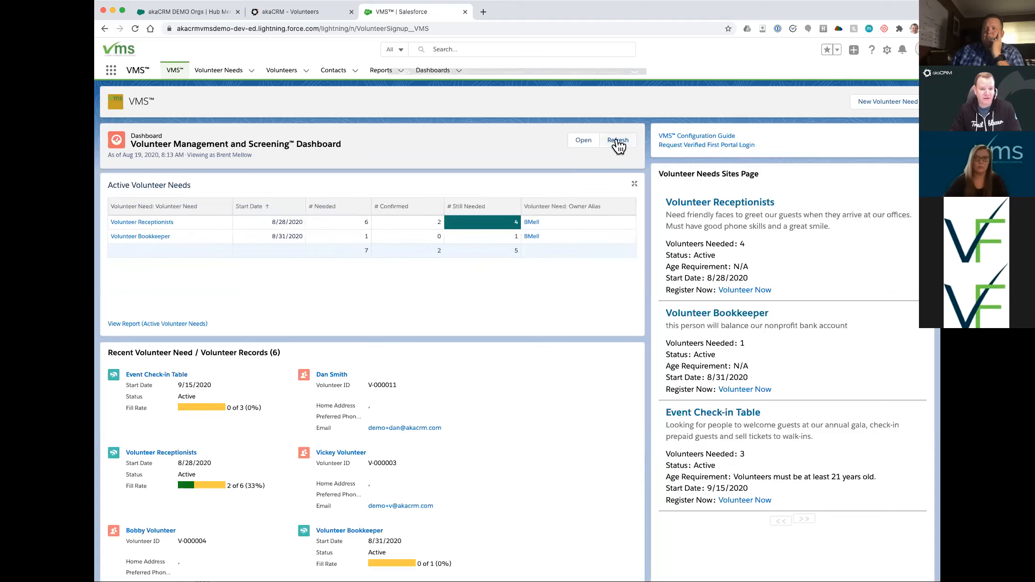
click(277, 10)
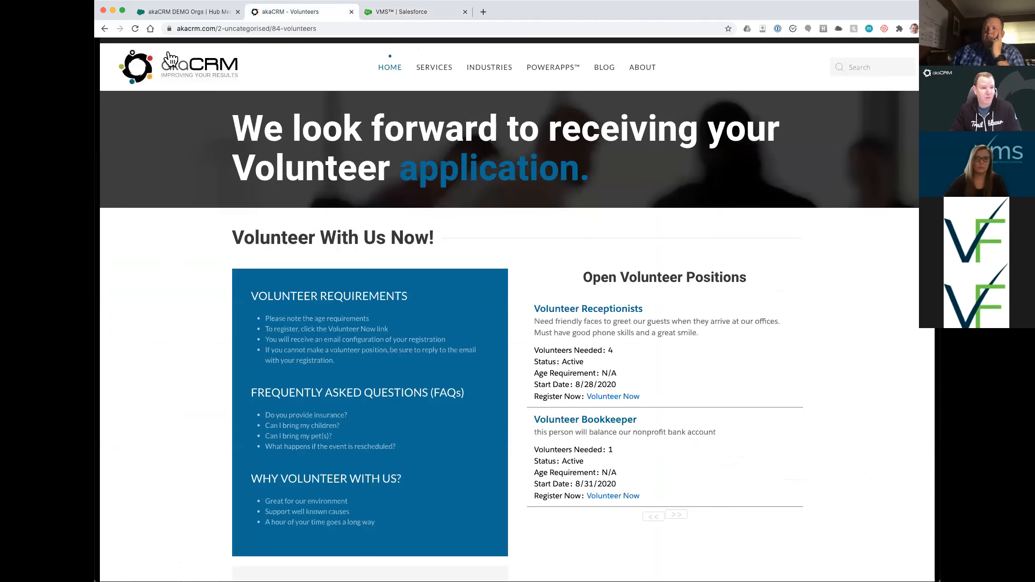
- Reload the akaCRM page and compare Bookkeeper's N/A age with Event Check-in Table's 21+ requirement
click(135, 29)
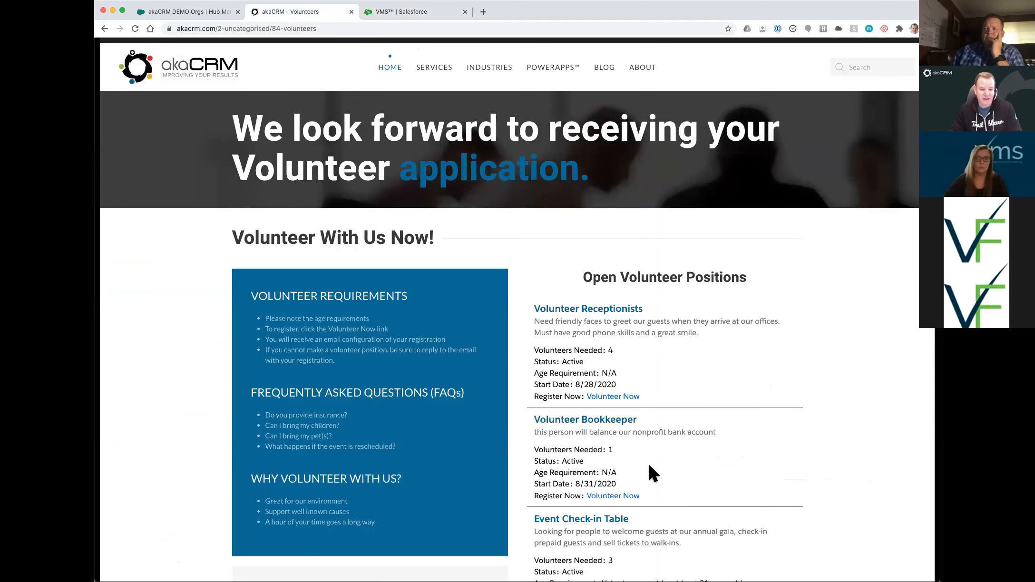
scroll(566, 460, down, 2)
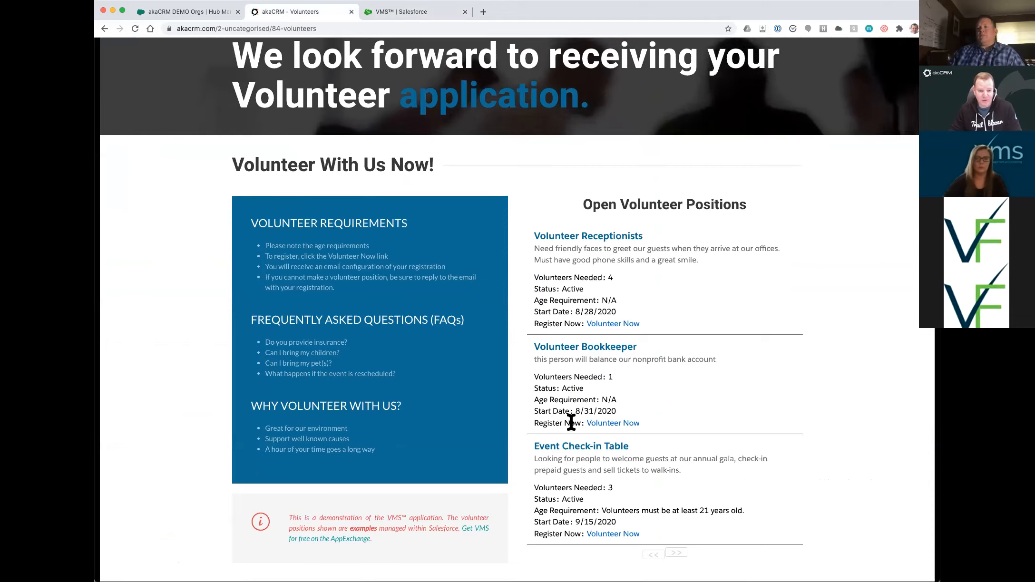
drag(600, 398, 619, 398)
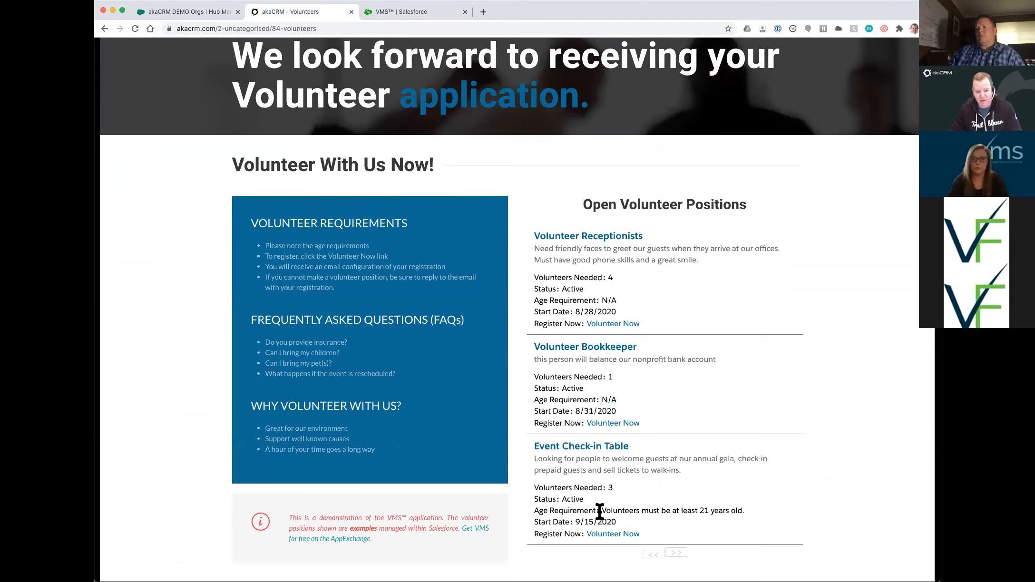
drag(599, 512, 717, 511)
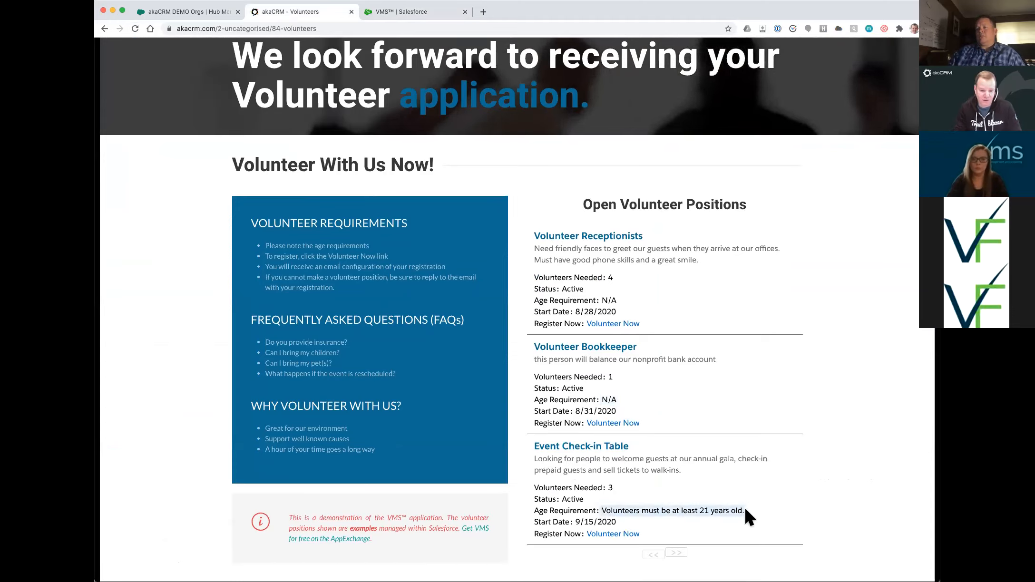
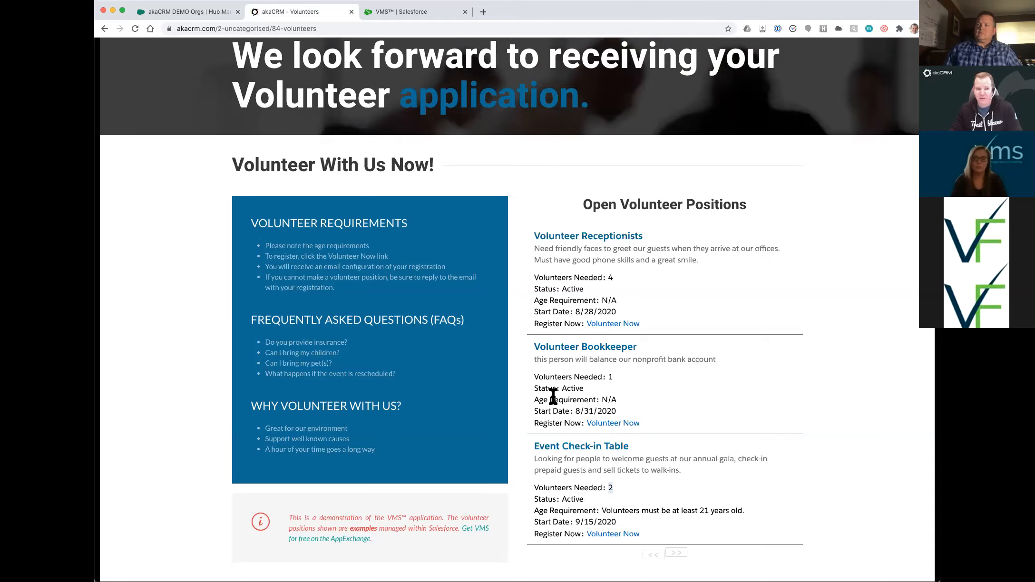
- Switch from the akaCRM Volunteers page to the VMS dashboard in Salesforce
click(387, 15)
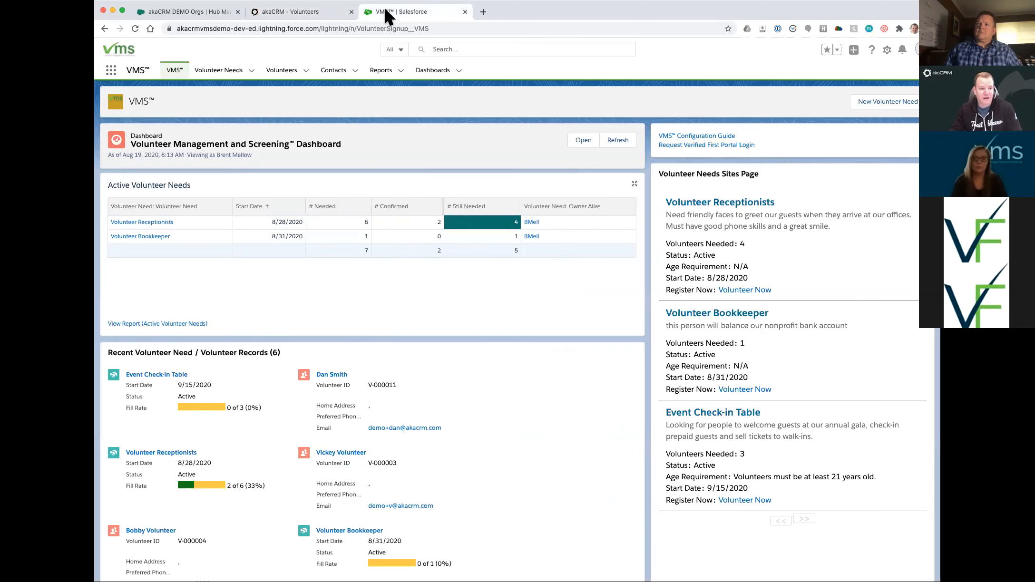
- Refresh the dashboard and open the Event Check-in Table volunteer need
click(614, 140)
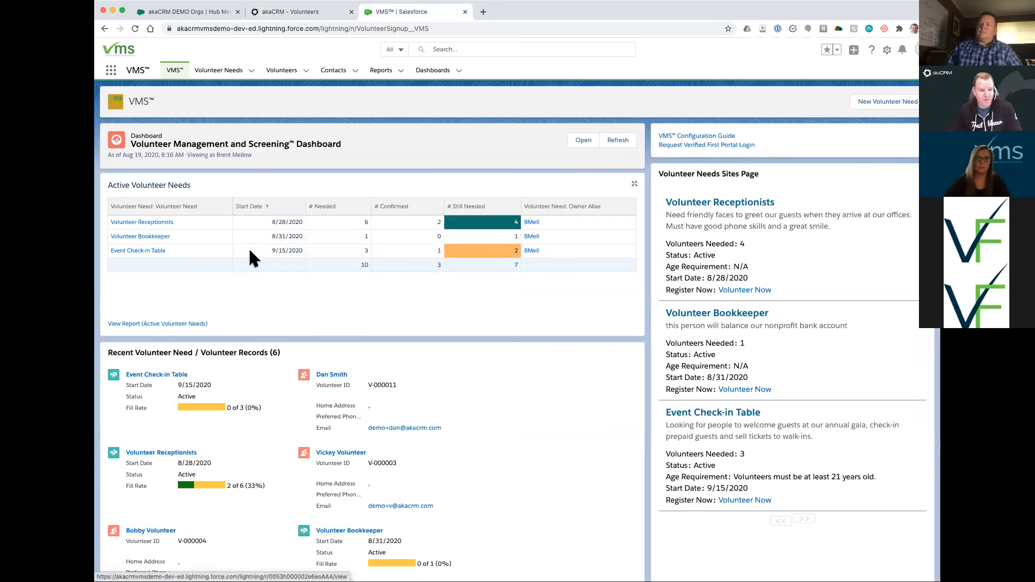
click(144, 249)
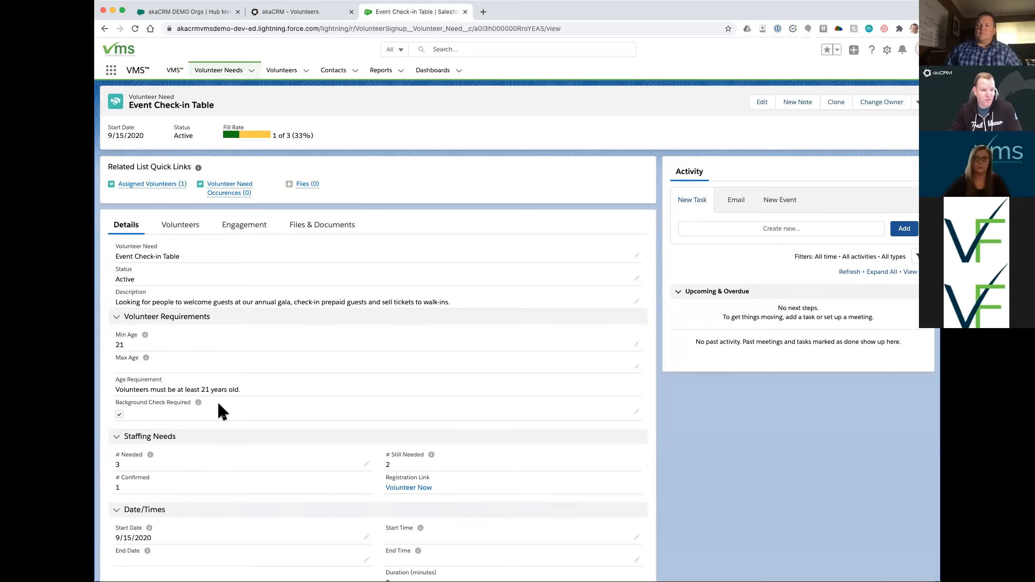
- Check the need's one assigned volunteer, then view its engagement list of participants
click(183, 227)
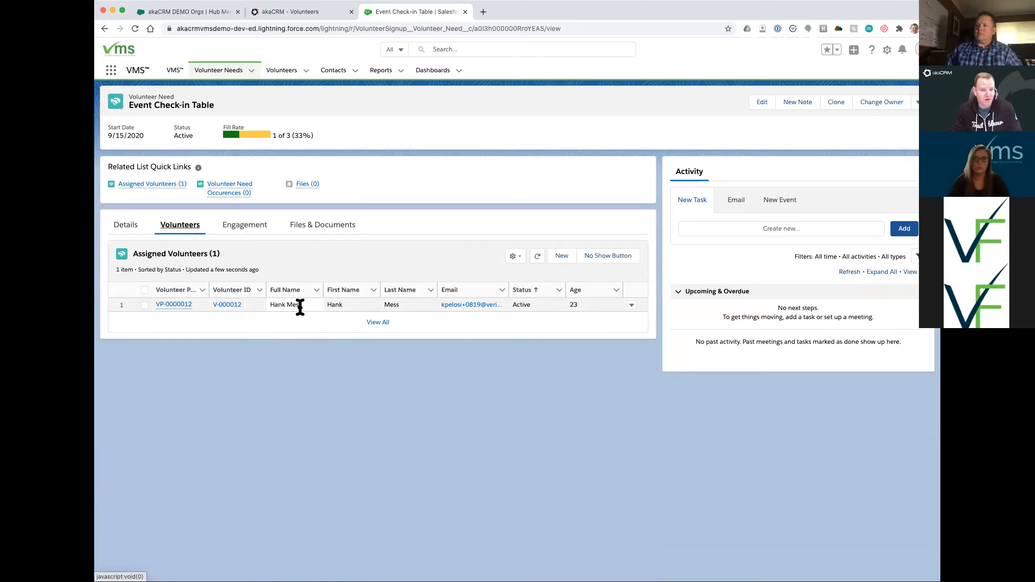
click(239, 233)
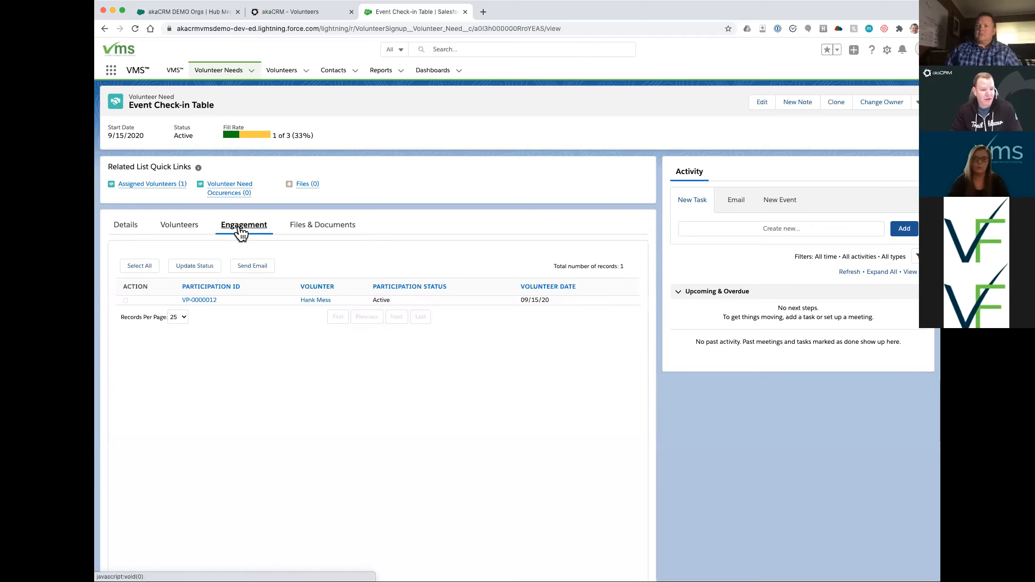
- Email the selected participant using the 'VOLUNTEER EVENT COMING UP!' template from My Templates
click(141, 267)
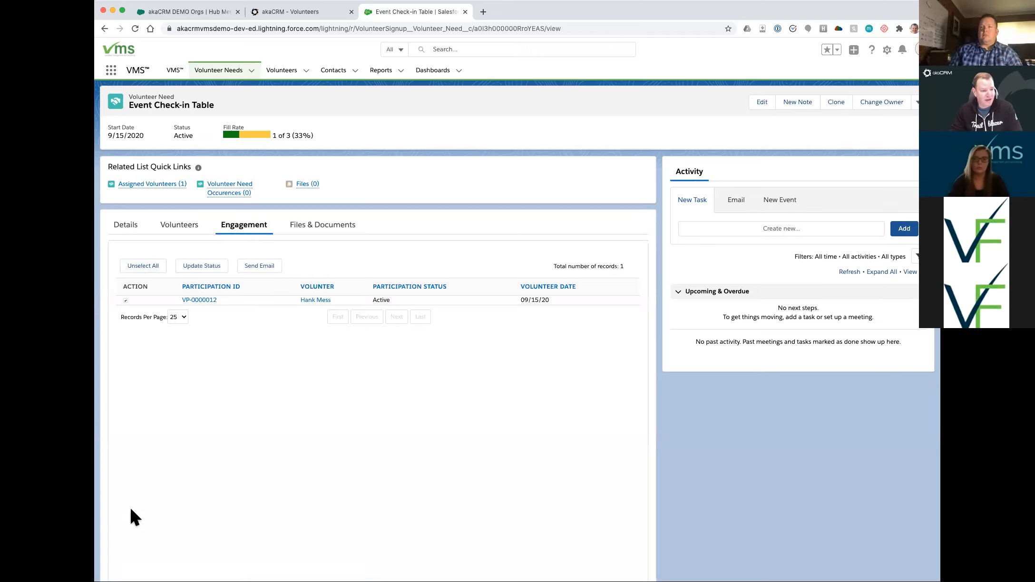
click(125, 299)
click(255, 268)
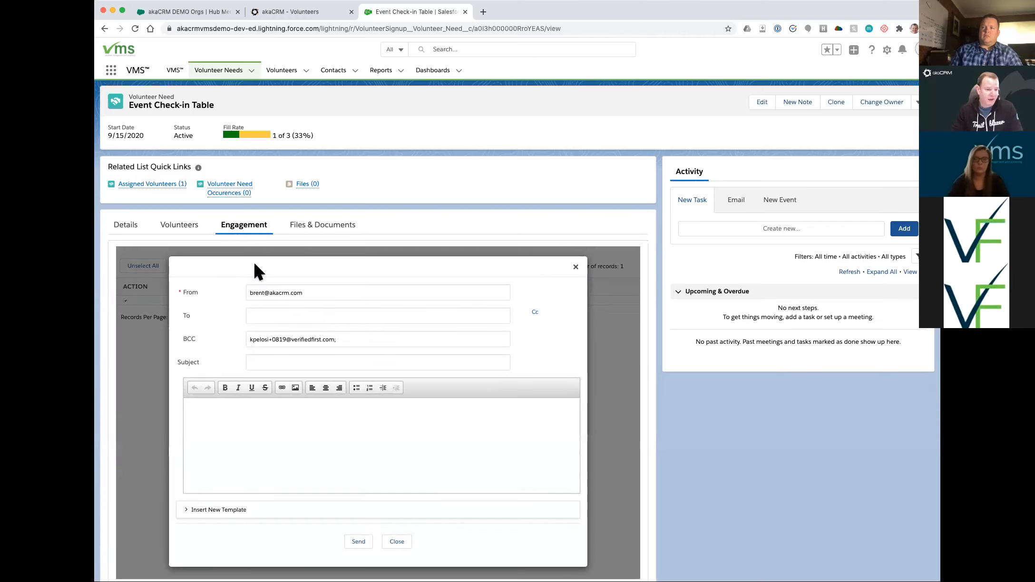
click(255, 419)
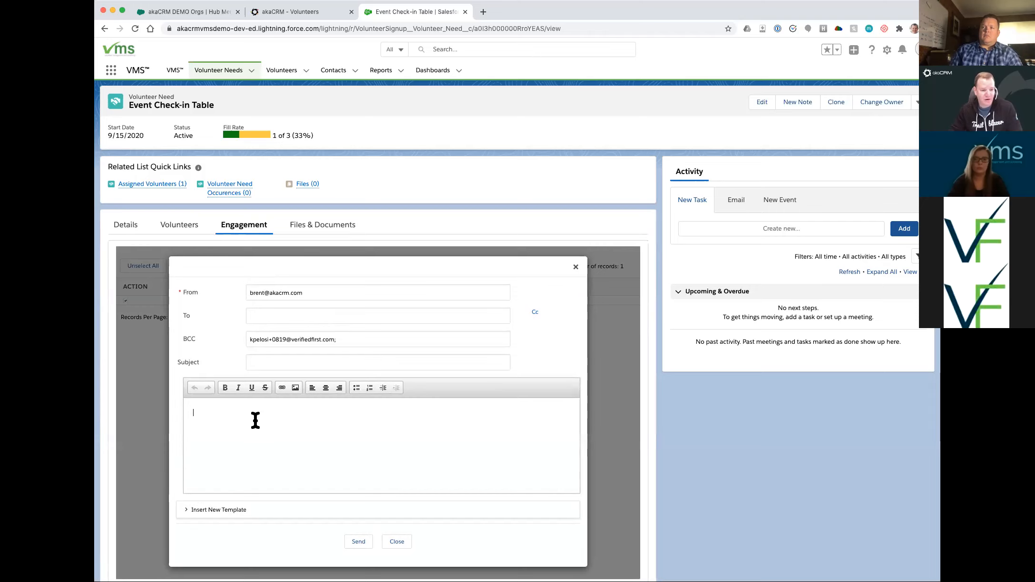
click(186, 510)
scroll(253, 521, down, 3)
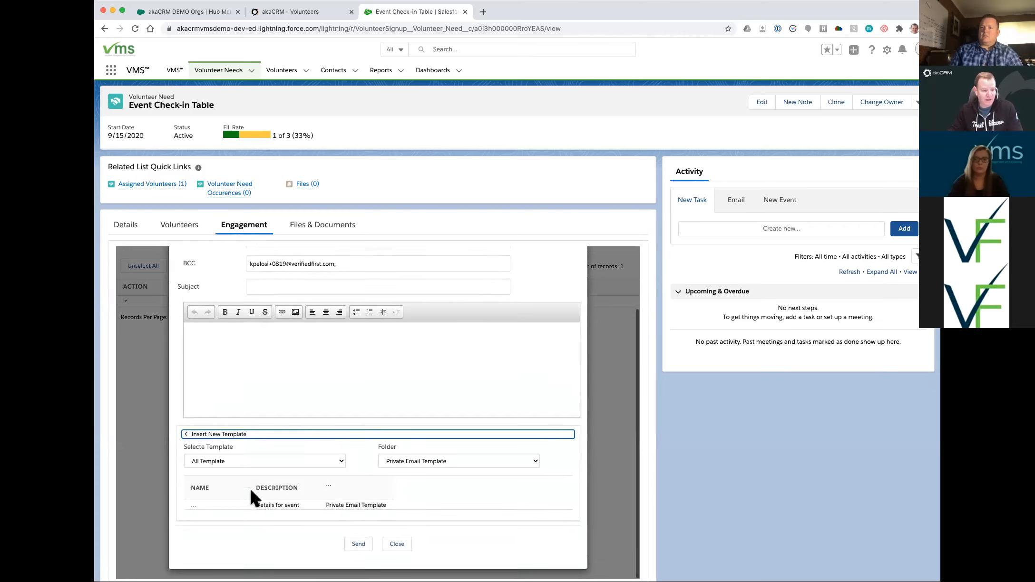
click(243, 461)
click(235, 468)
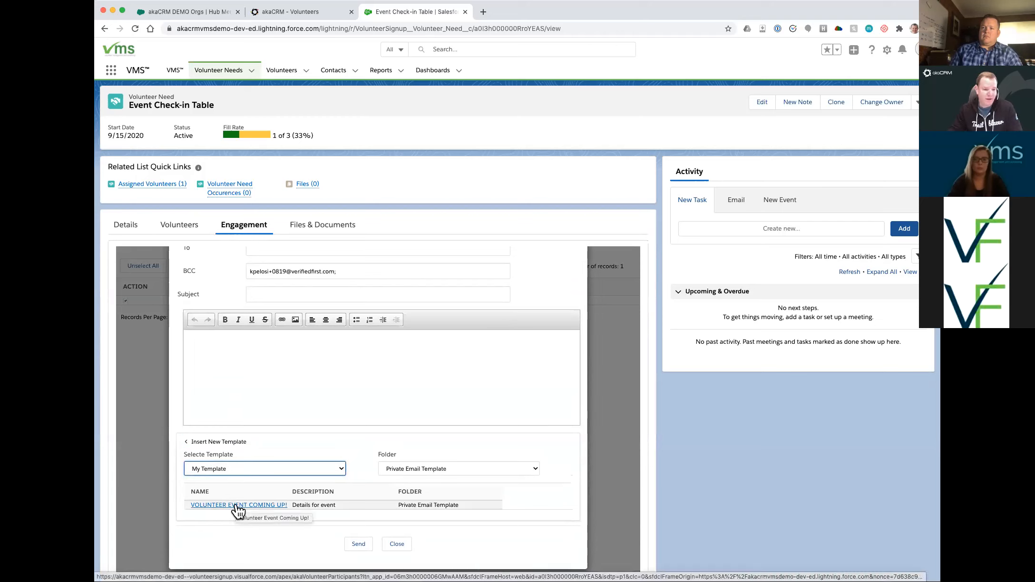
click(236, 505)
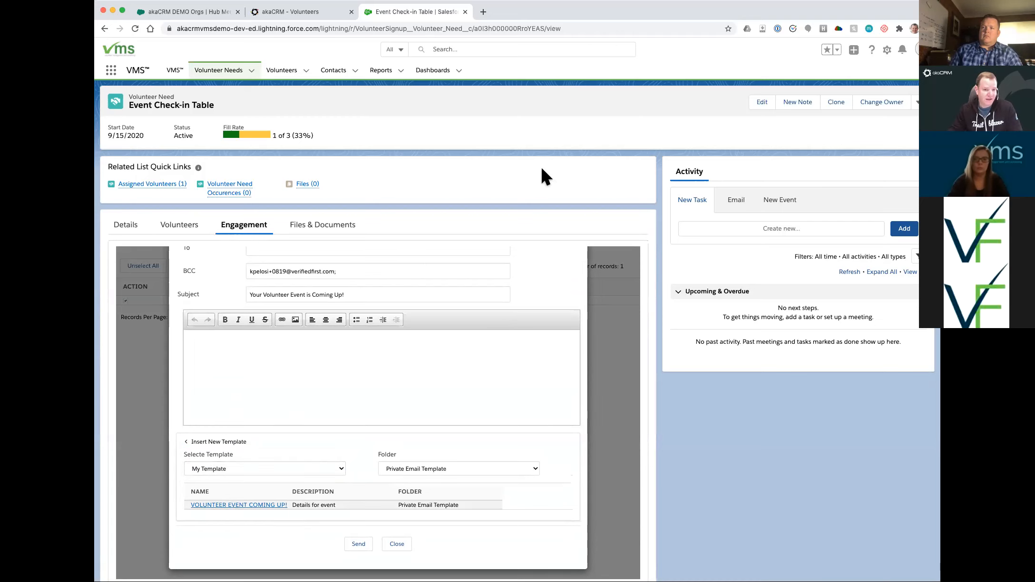
click(356, 546)
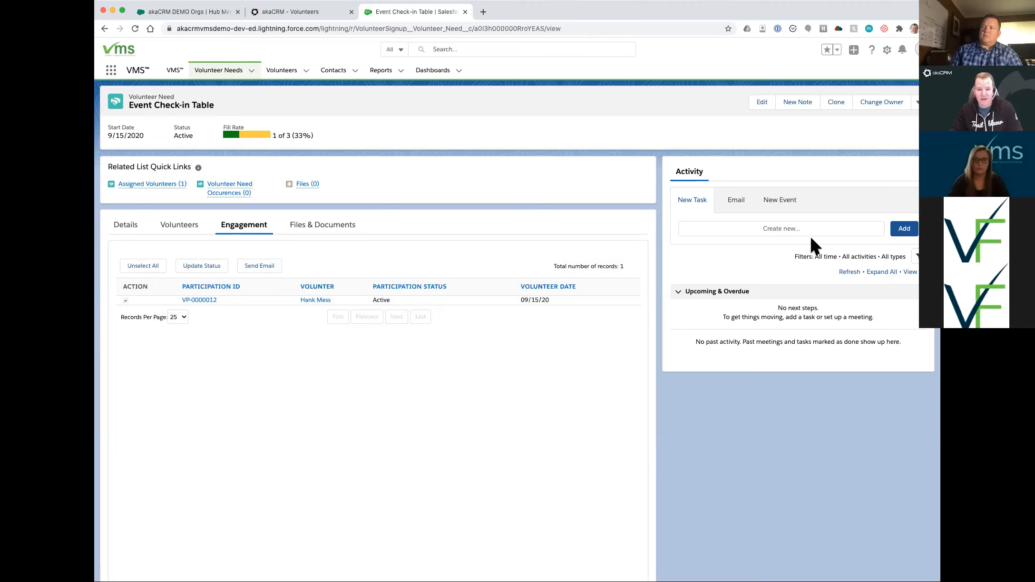
- Refresh the Activity timeline and preview the sent 'Your Volunteer Event is Coming Up!' email
click(847, 273)
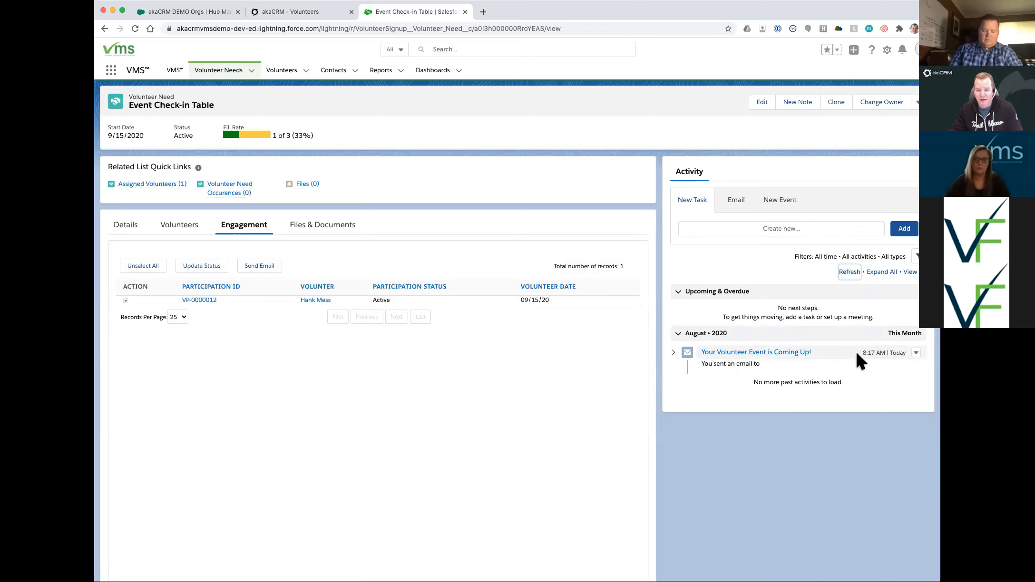
click(673, 352)
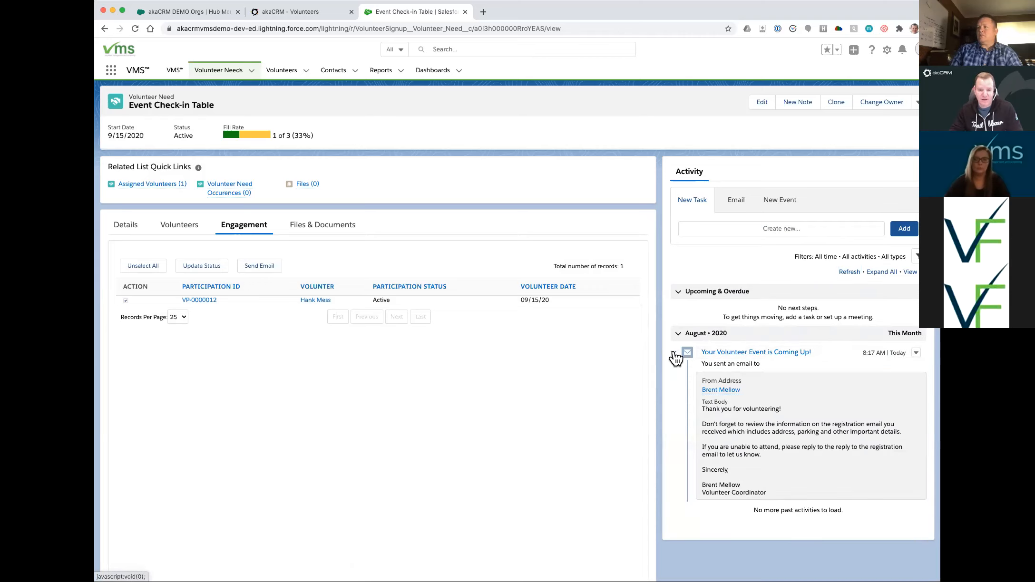
click(674, 354)
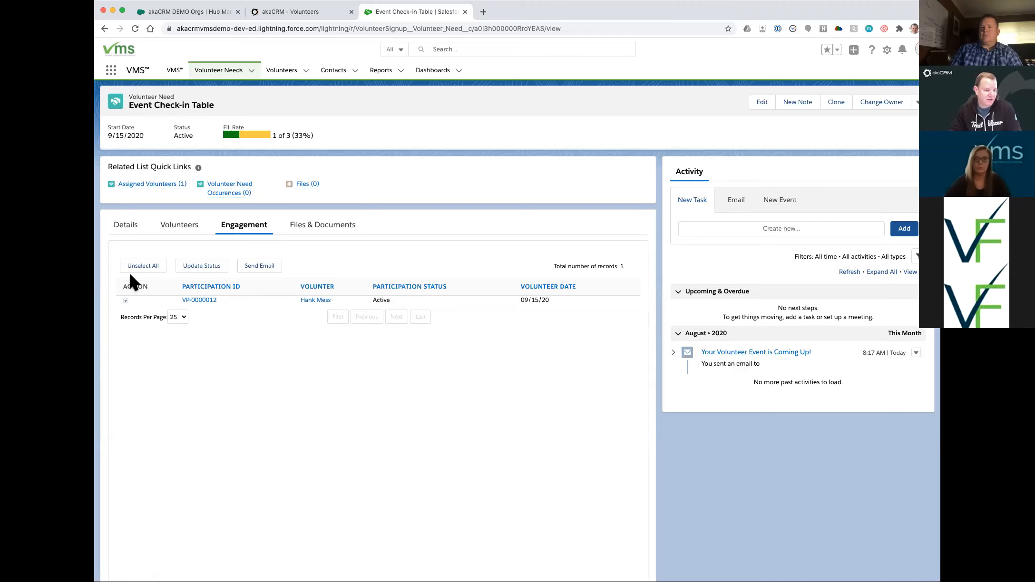
click(200, 268)
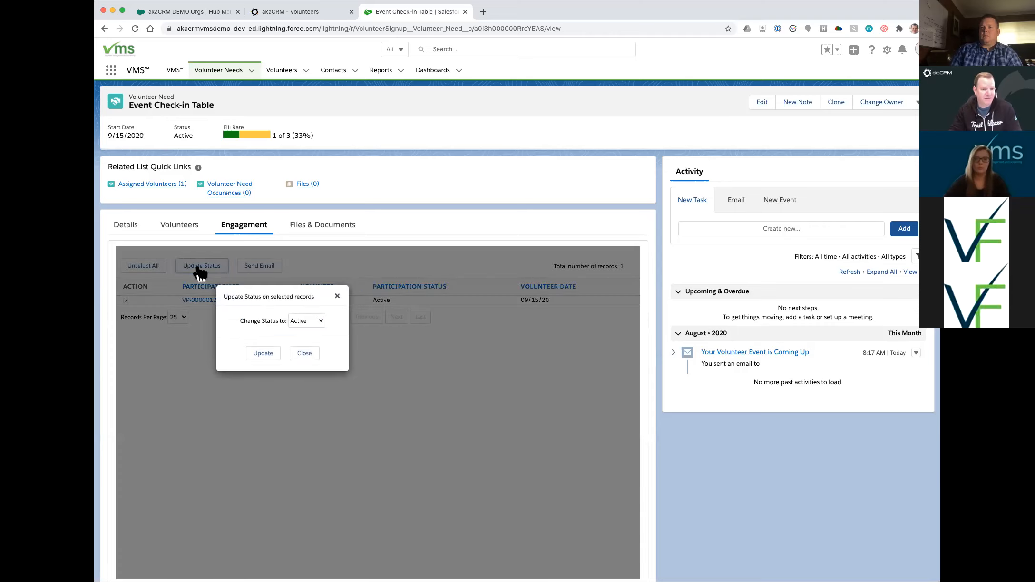
click(315, 325)
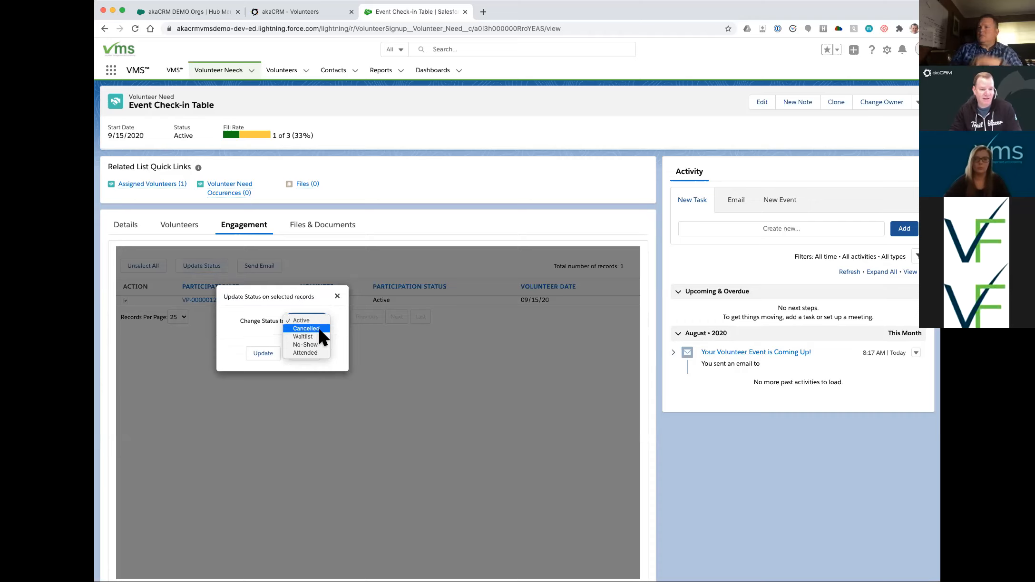
click(231, 329)
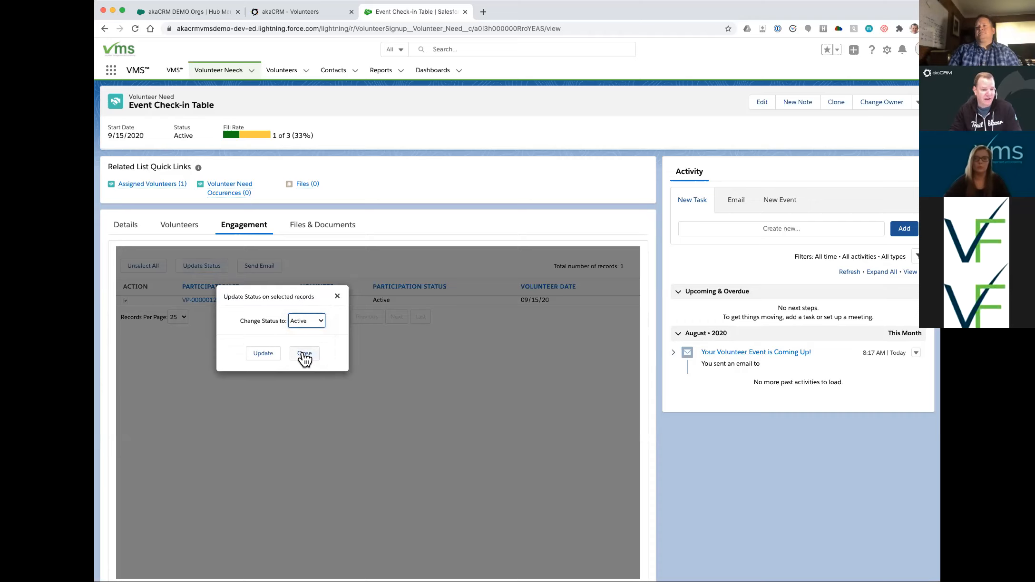
click(303, 353)
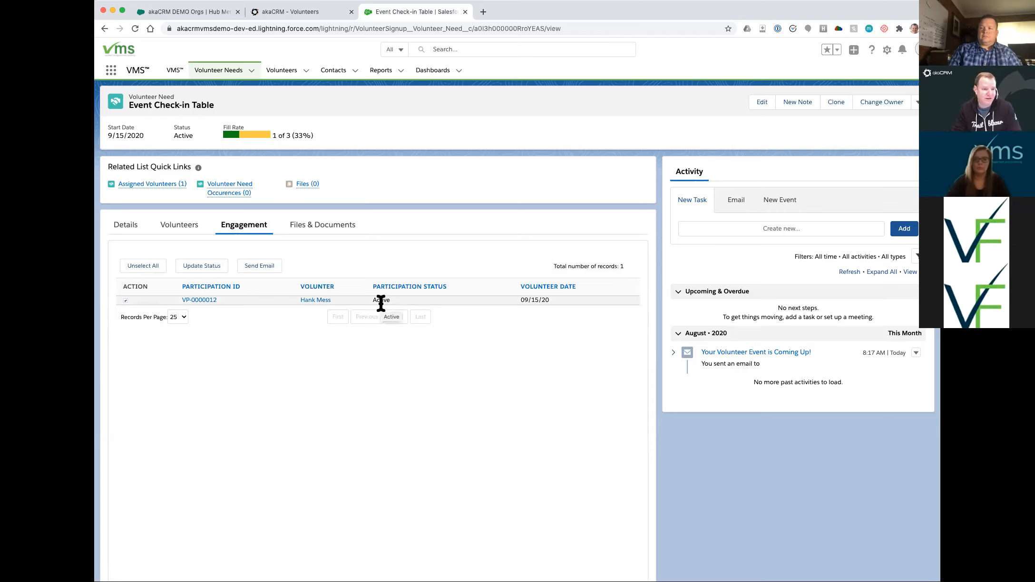
- Review the need's Details and empty Files & Documents, then return to its Volunteers list
click(126, 230)
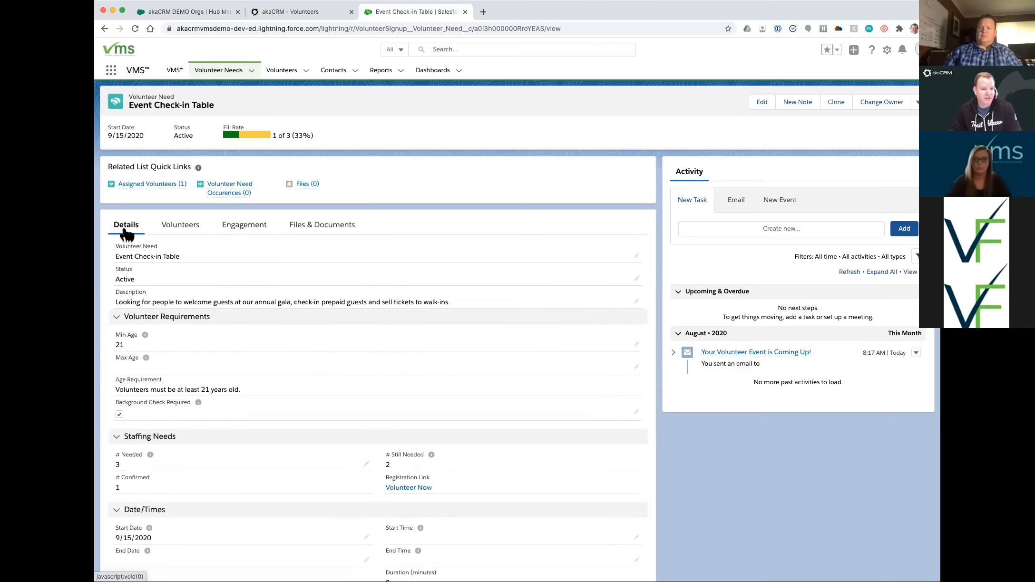
click(322, 228)
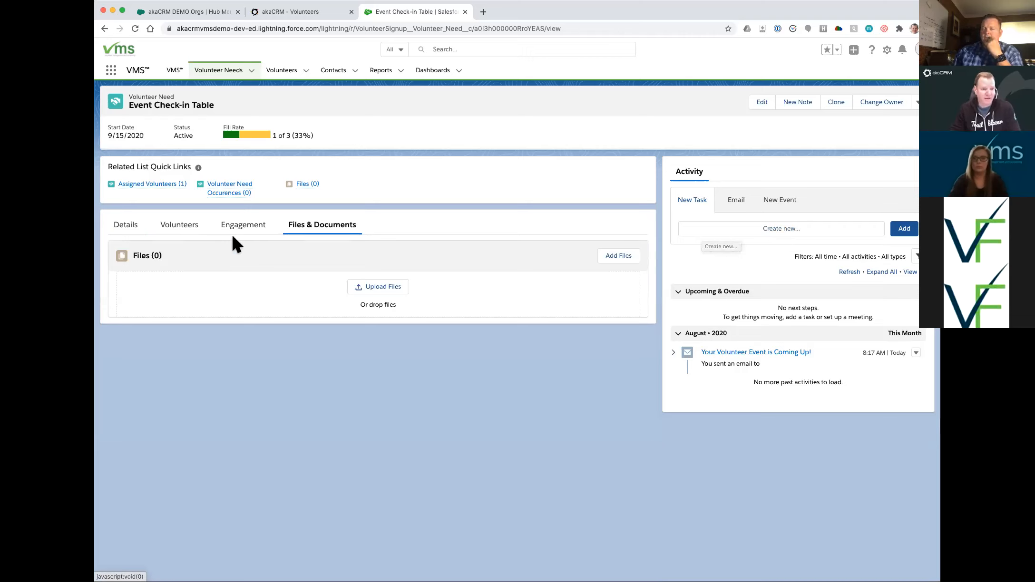
click(174, 227)
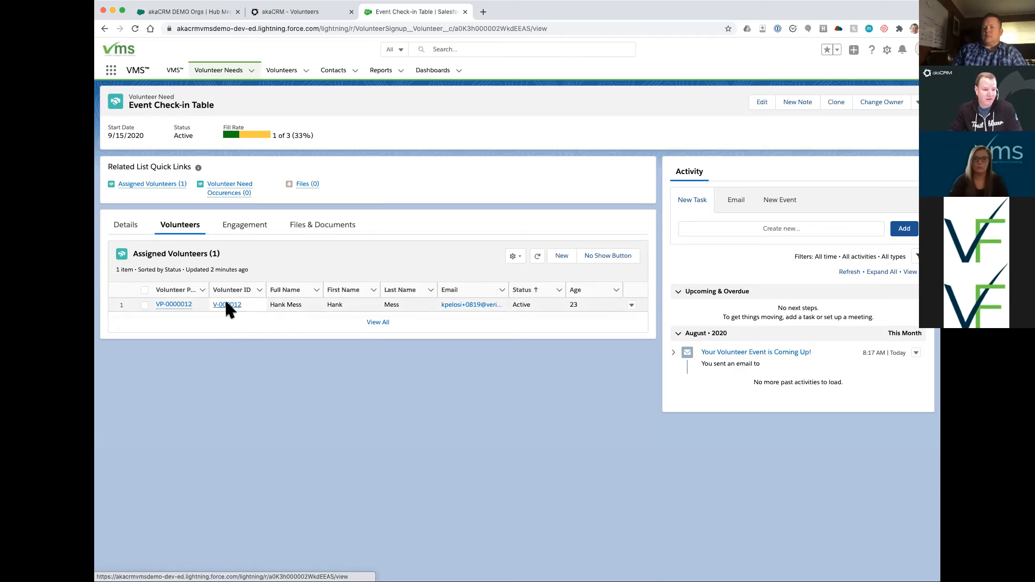
- Open the assigned volunteer's record from the Assigned Volunteers list via its Volunteer ID
click(226, 304)
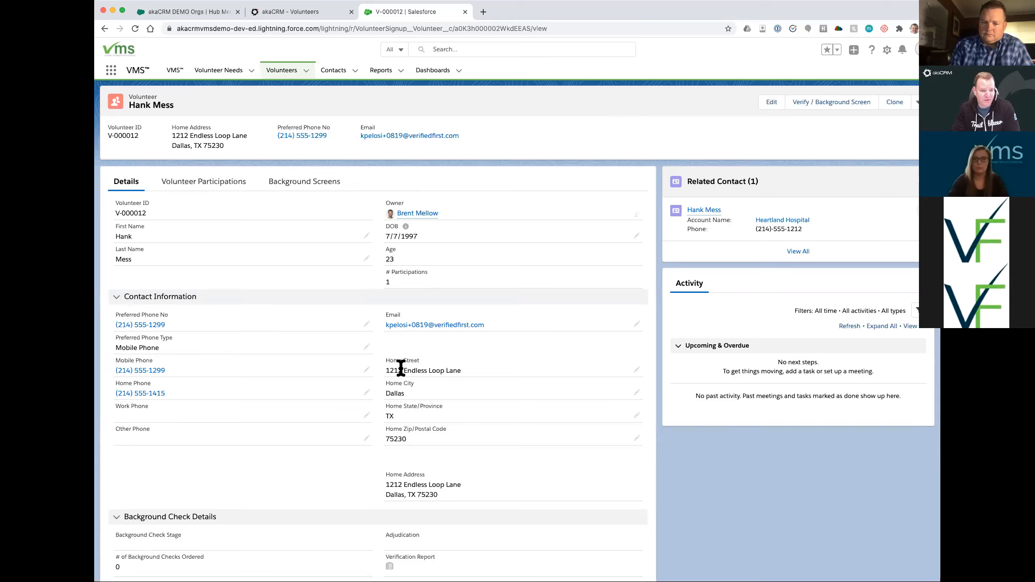
click(699, 209)
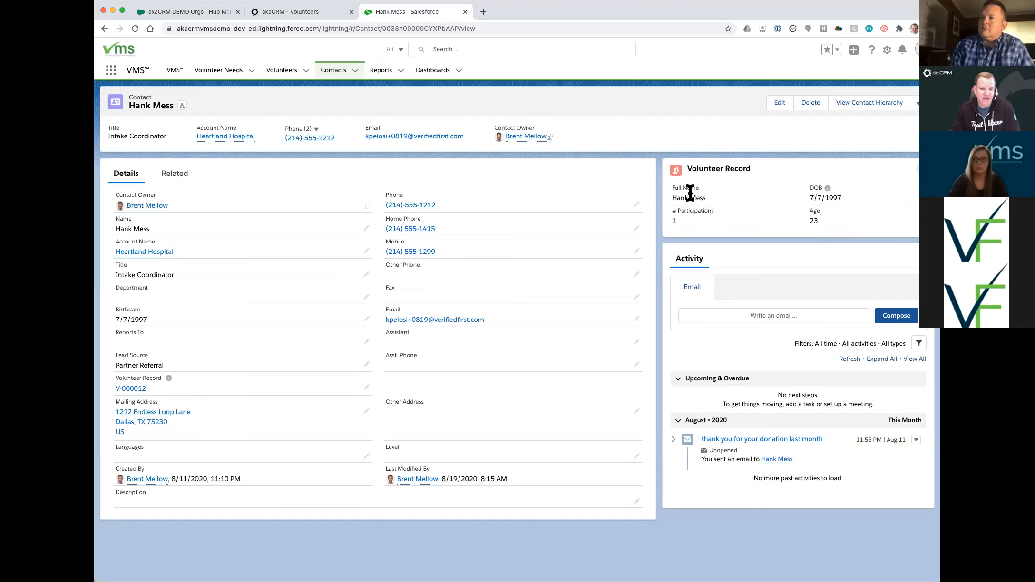
click(715, 169)
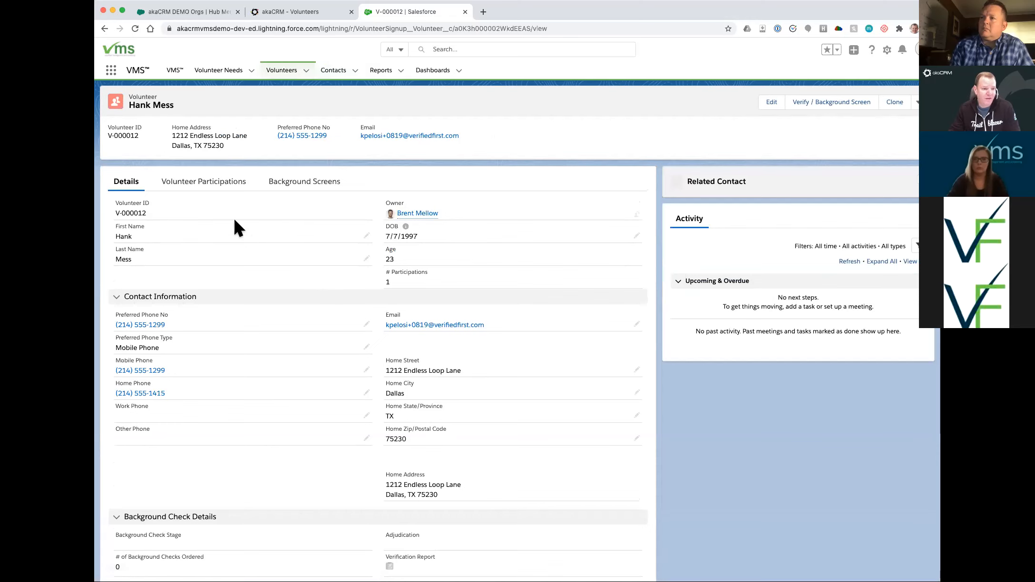
click(214, 189)
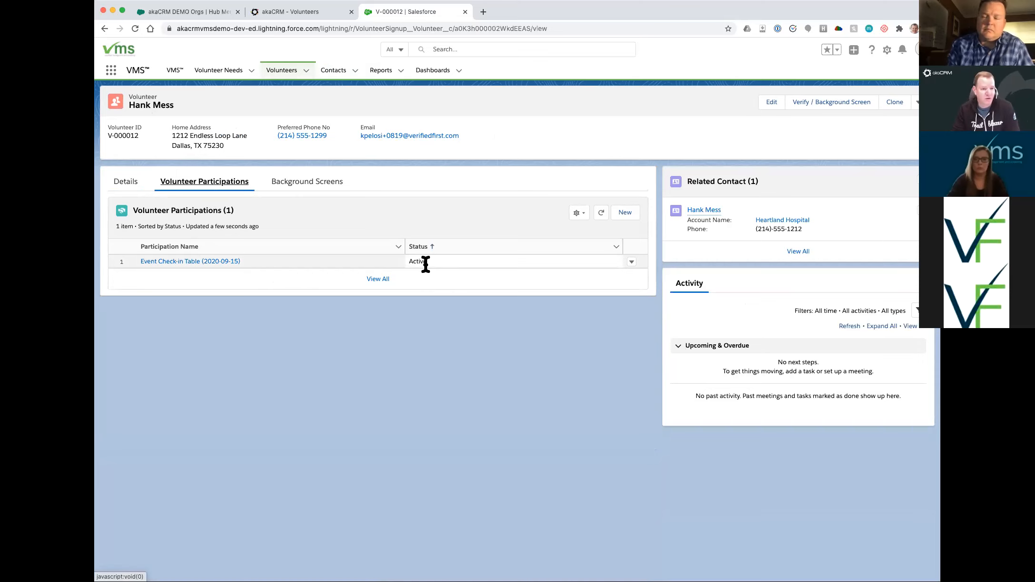
click(128, 187)
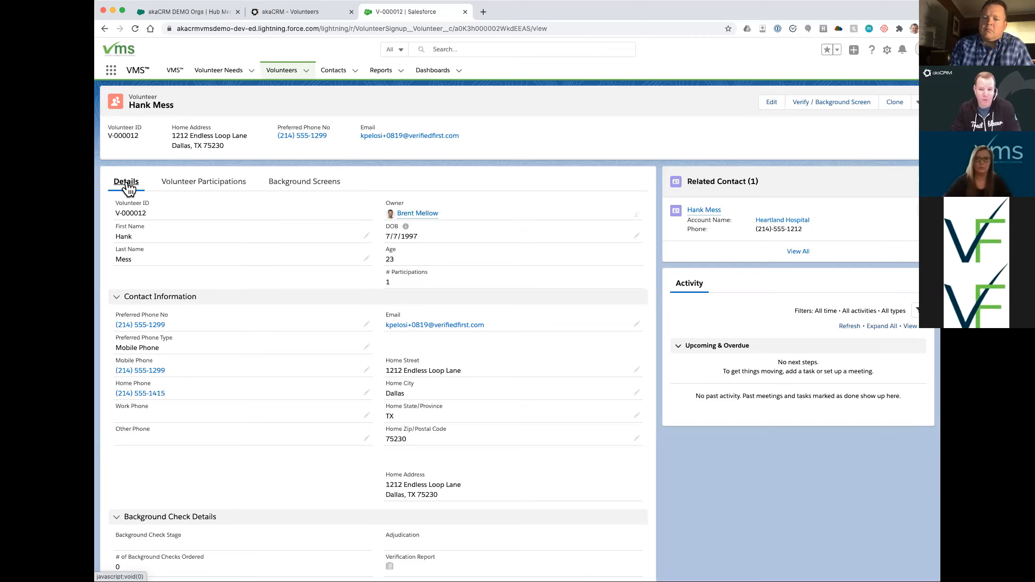
scroll(132, 189, down, 1)
scroll(138, 209, up, 1)
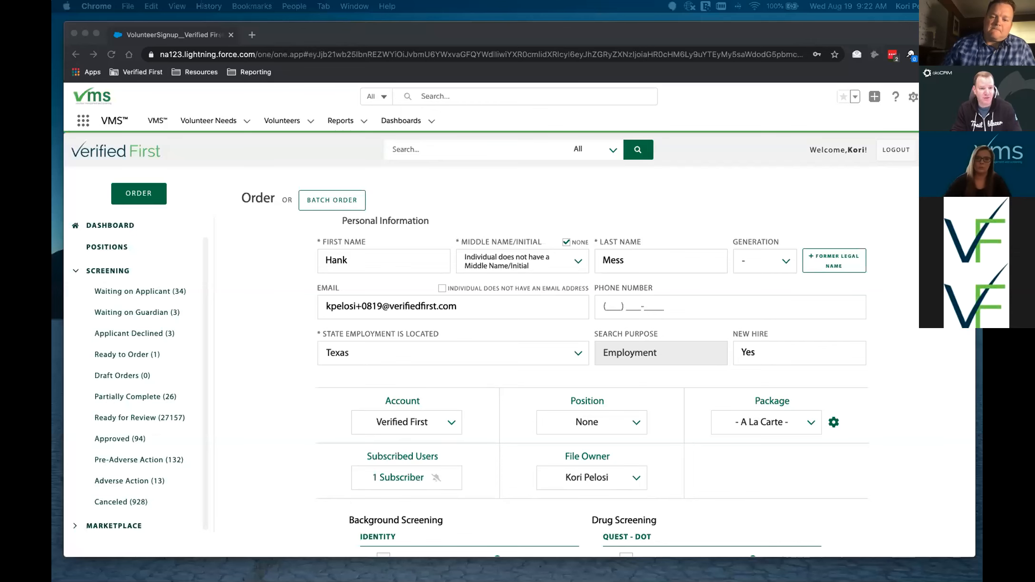
- Bring the prefilled Verified First order (Texas, new hire Yes) forward and scroll to the screening options
drag(840, 36, 841, 33)
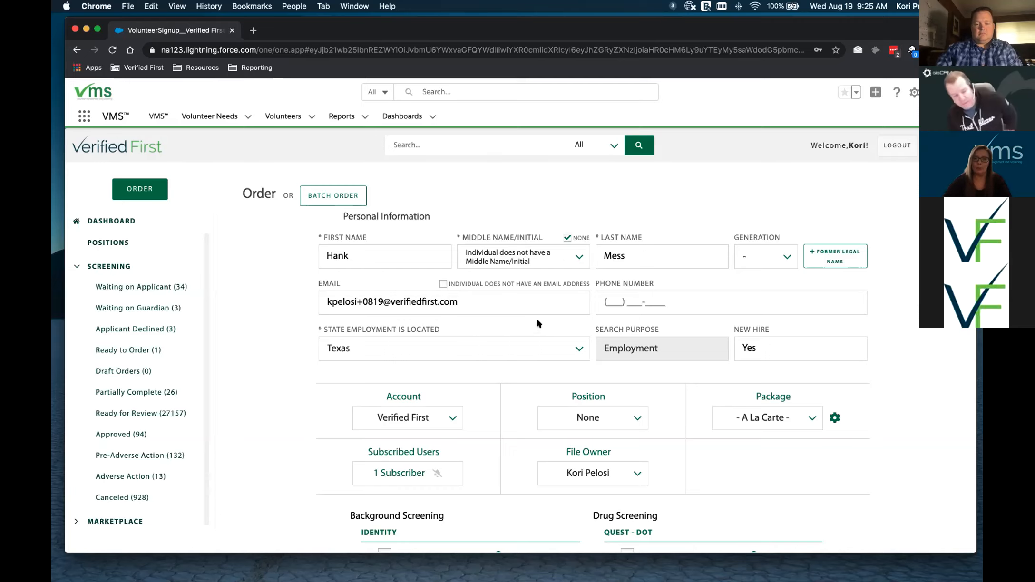
scroll(537, 320, down, 3)
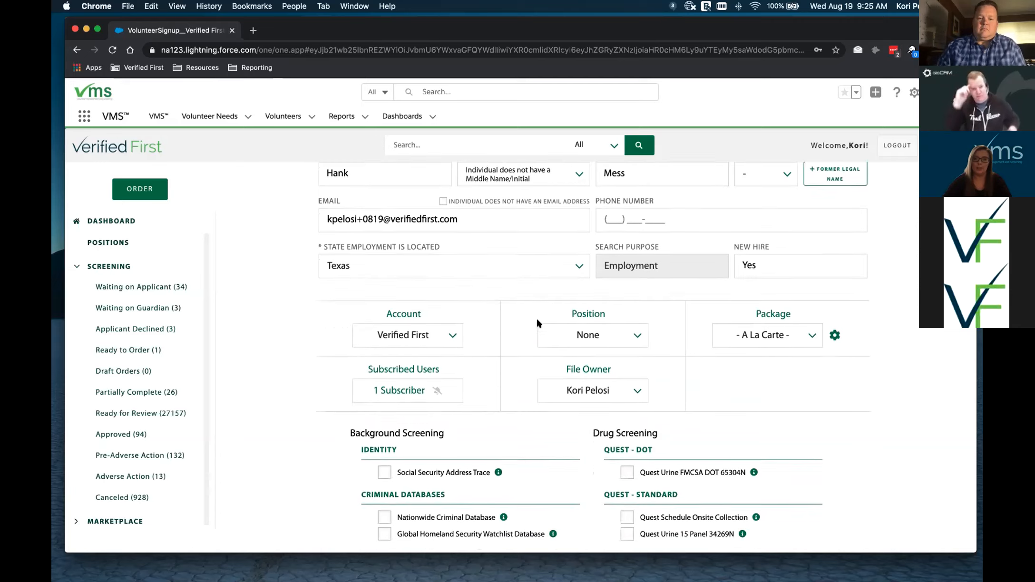
scroll(537, 322, down, 1)
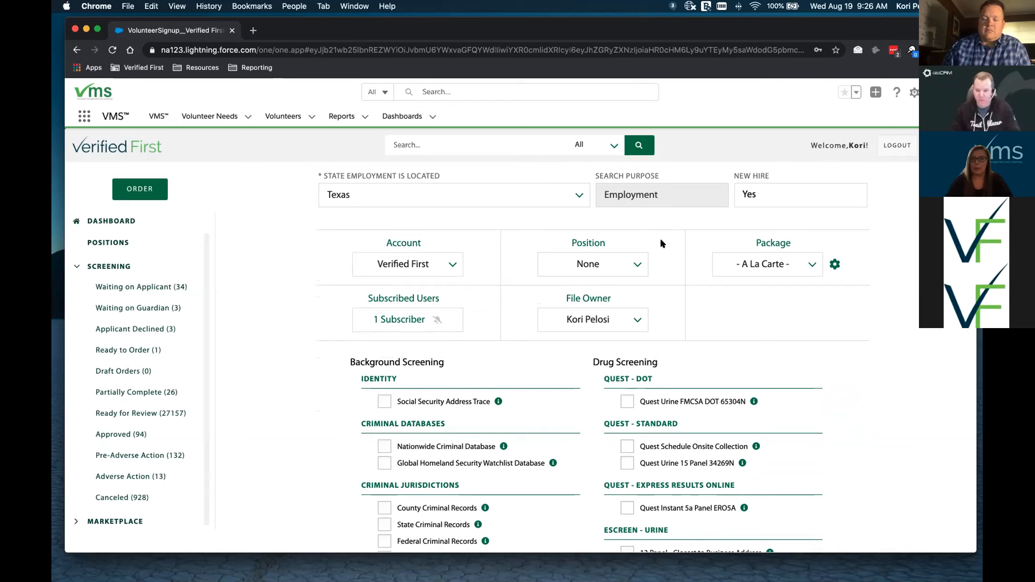
- Set the order's position to None and add the $3 Social Security Address Trace screening
click(638, 263)
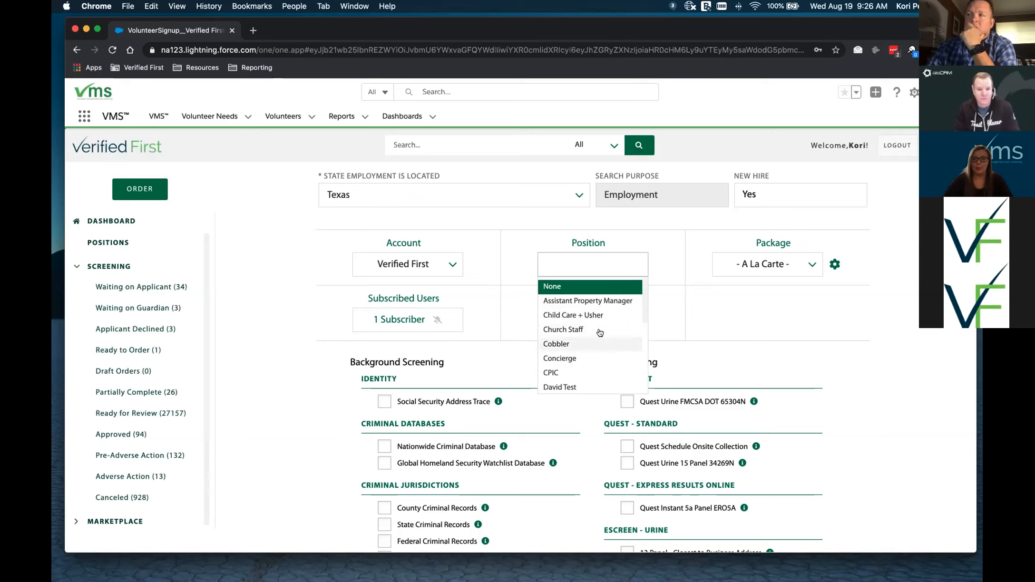
click(740, 323)
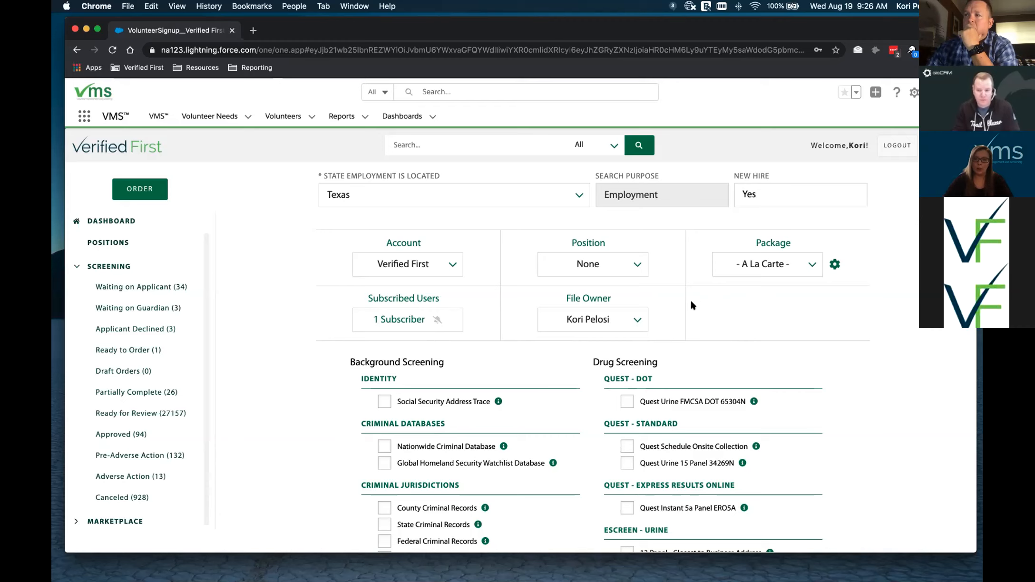
scroll(690, 301, down, 5)
scroll(691, 302, down, 2)
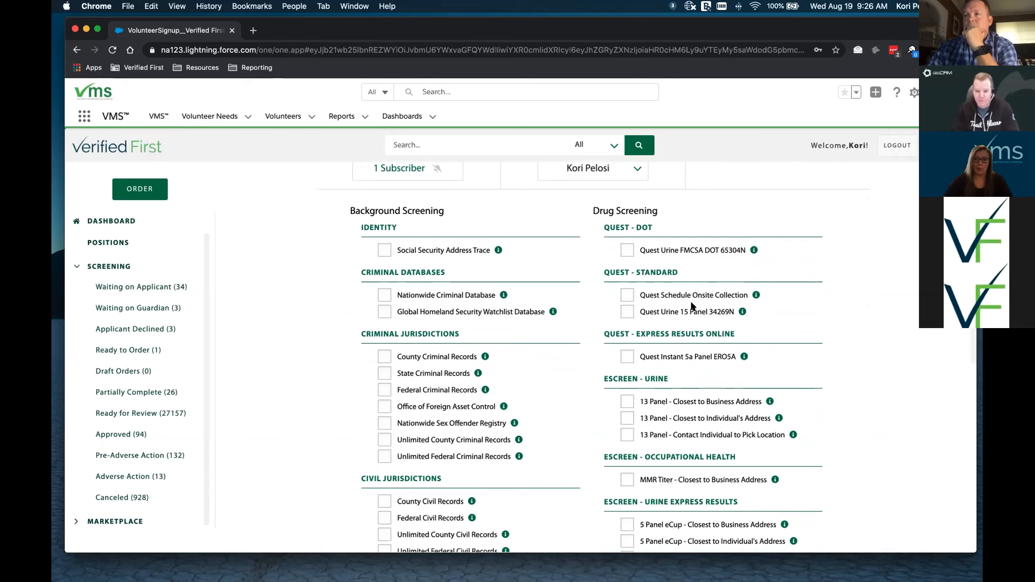
scroll(691, 305, down, 1)
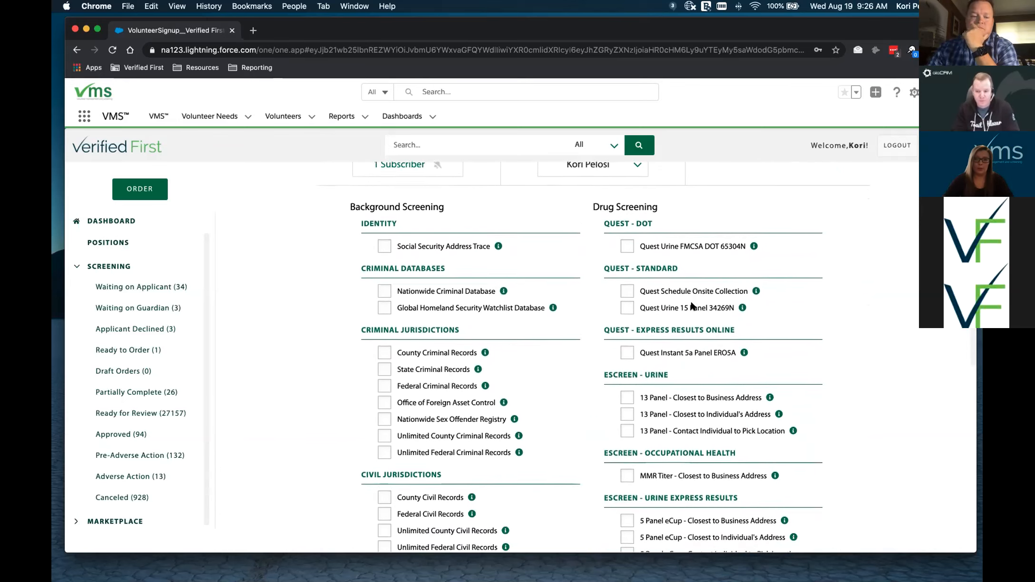
scroll(691, 305, up, 2)
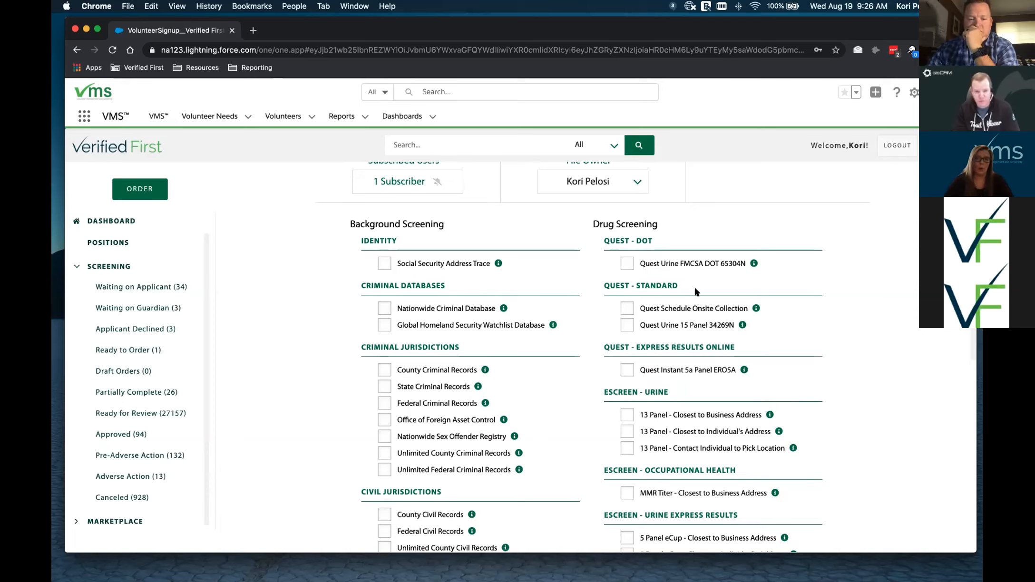
click(387, 269)
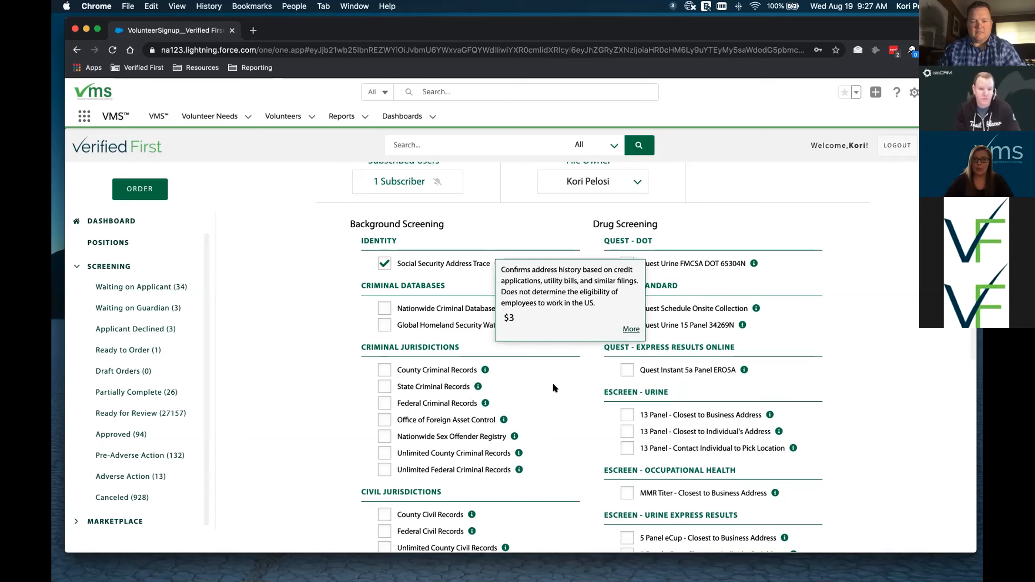
scroll(569, 347, down, 5)
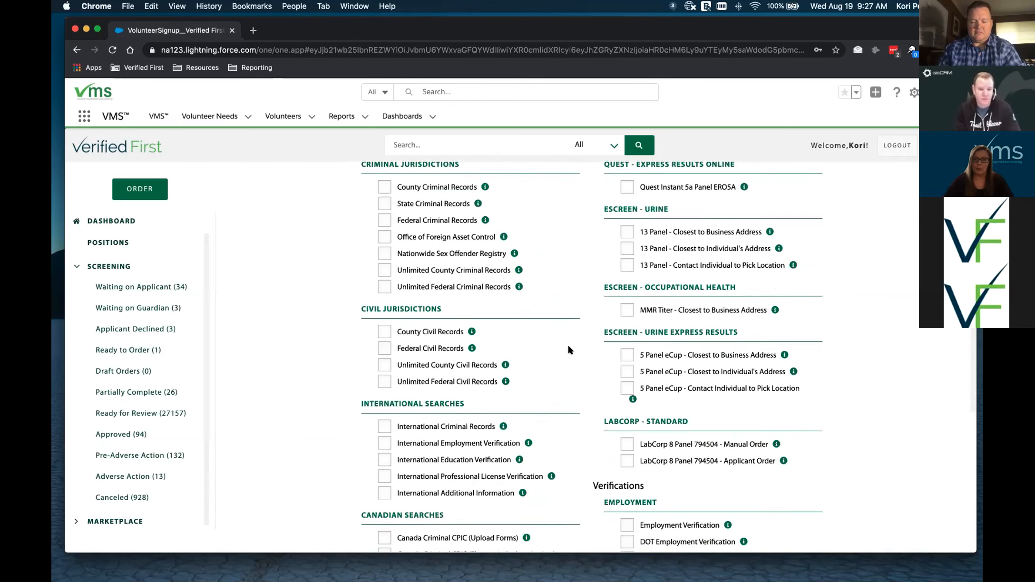
scroll(568, 349, down, 8)
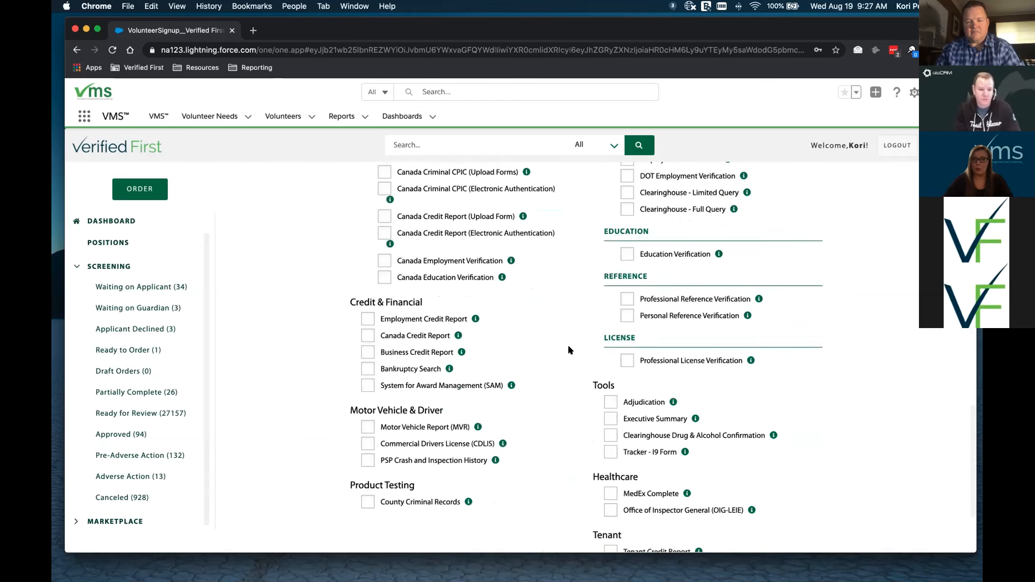
scroll(569, 350, down, 1)
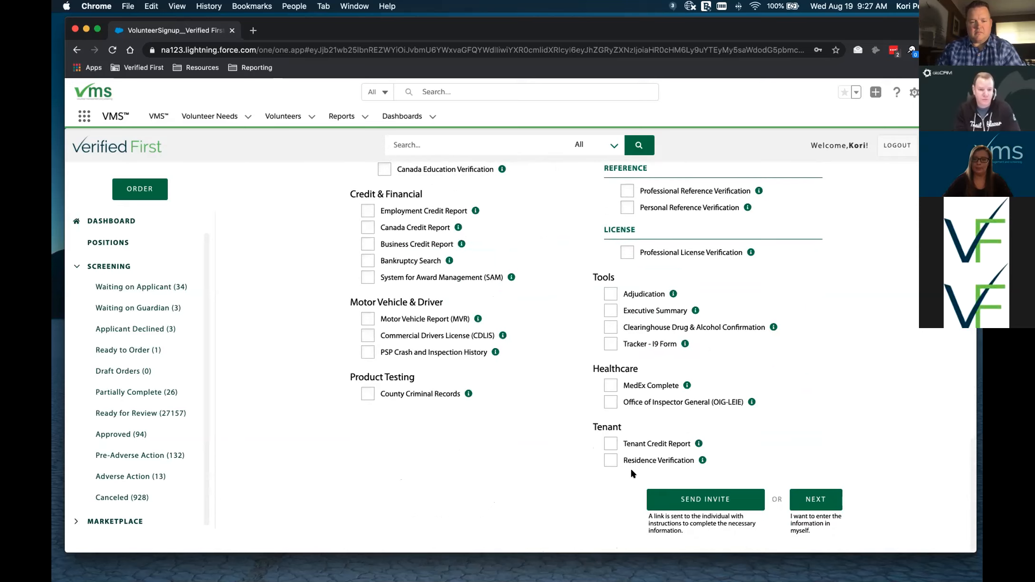
- Send the order as a certified email invitation, keeping auto-ordering on
click(678, 502)
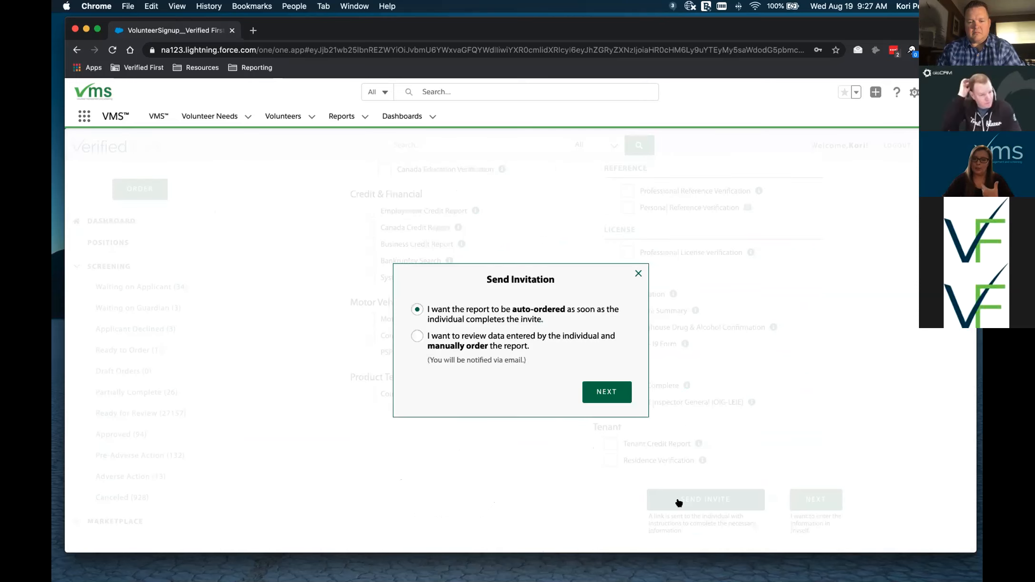
click(613, 400)
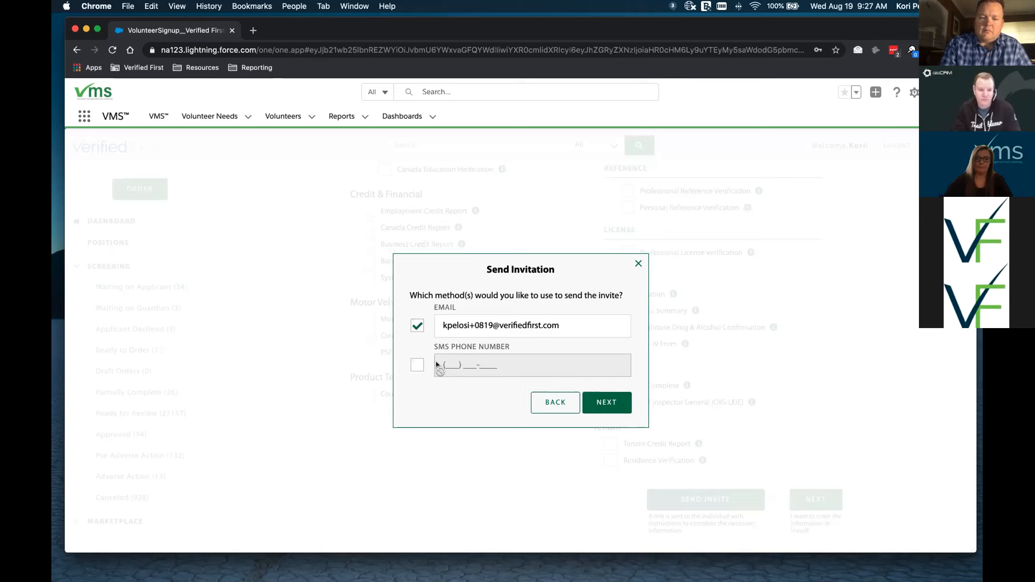
click(595, 404)
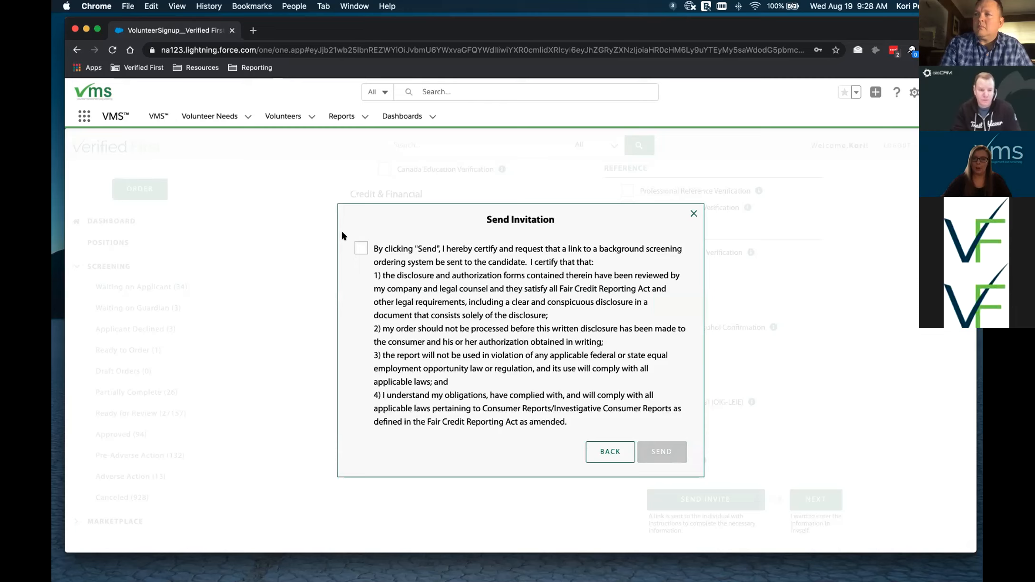
click(361, 247)
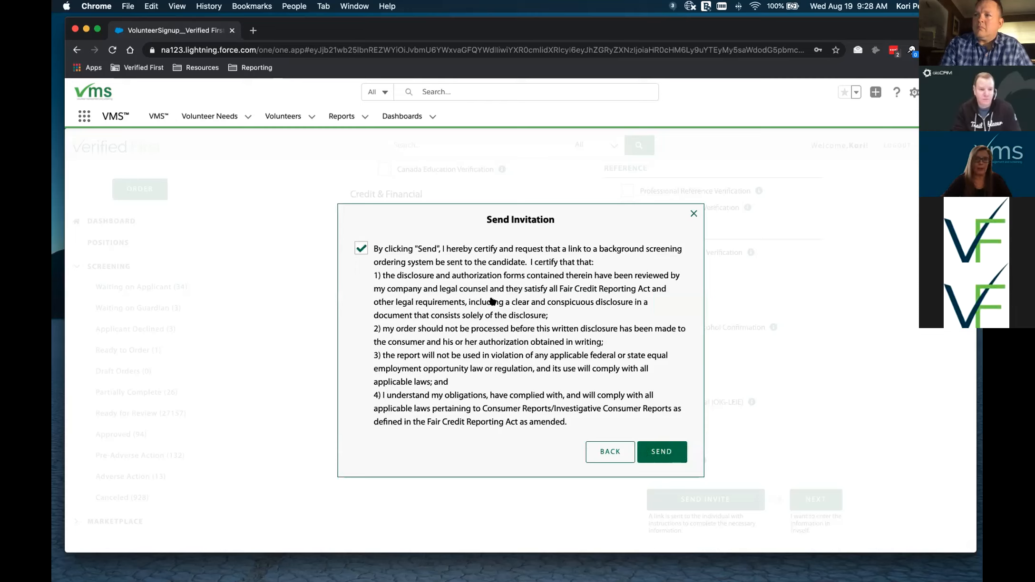
click(646, 452)
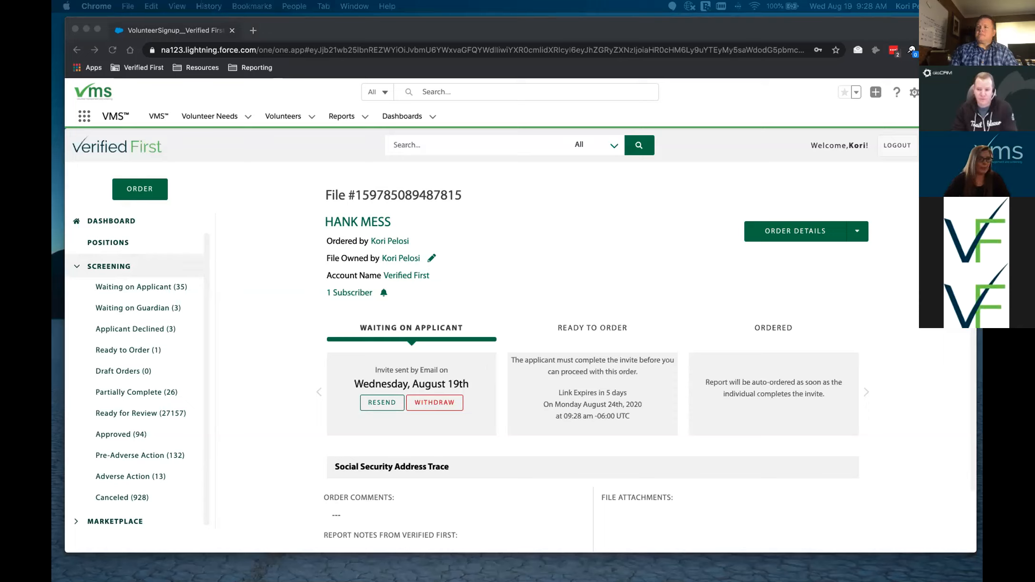
- Expand the trimmed Background Questionnaire Notification email and follow its CLICK HERE TO BEGIN link
drag(52, 112, 367, 68)
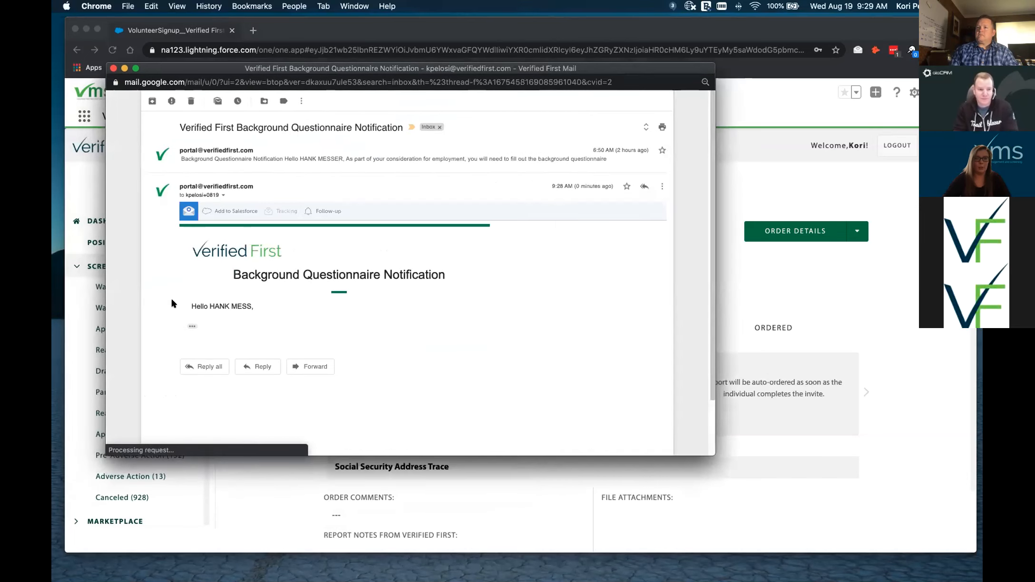
click(192, 326)
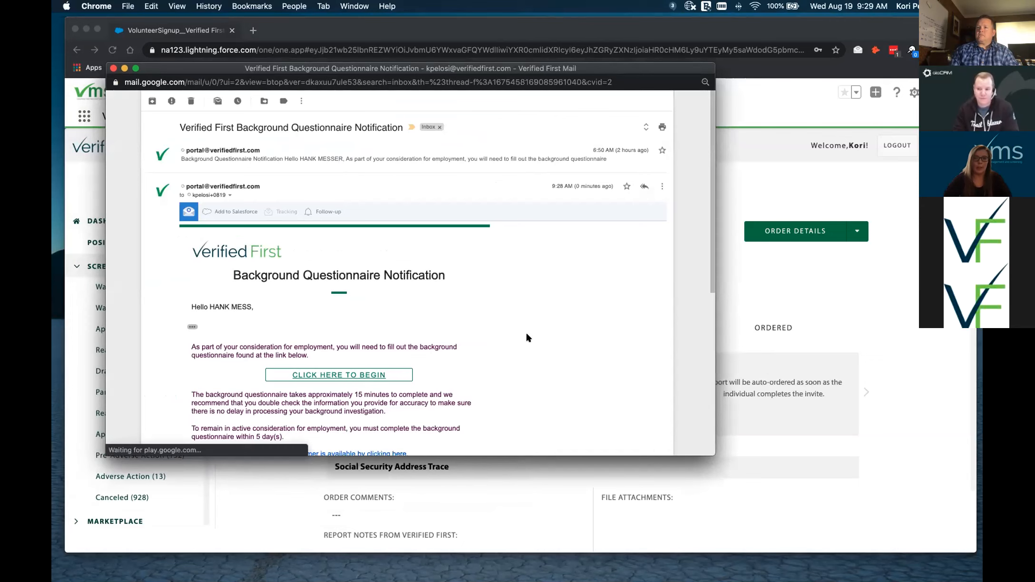
drag(715, 455, 767, 524)
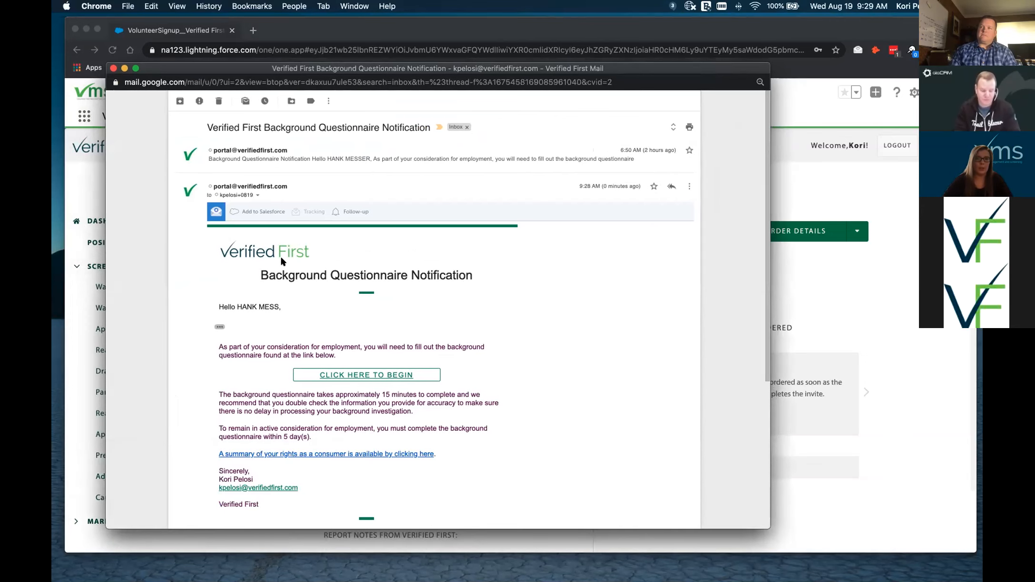
drag(569, 71, 602, 72)
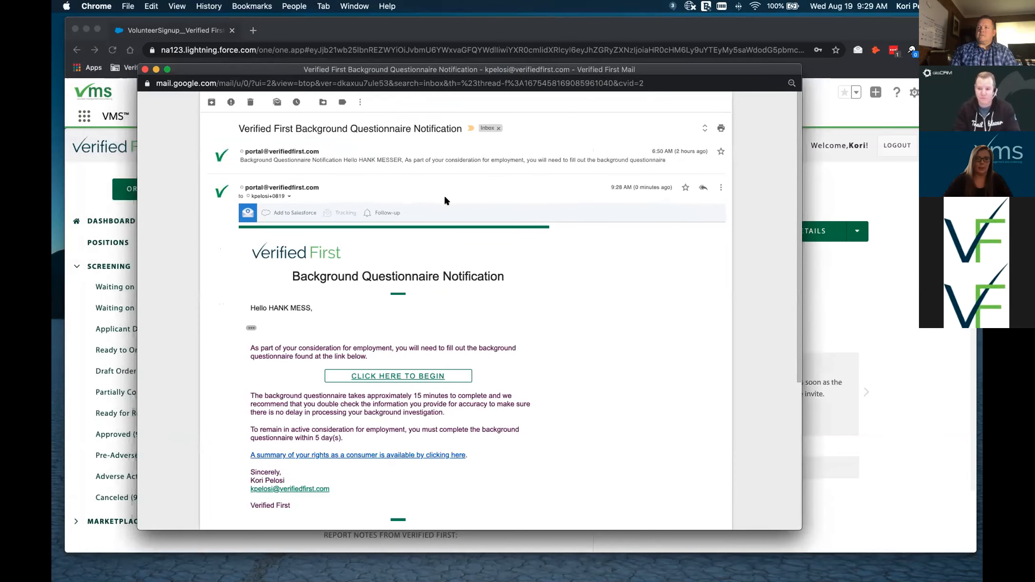
click(382, 375)
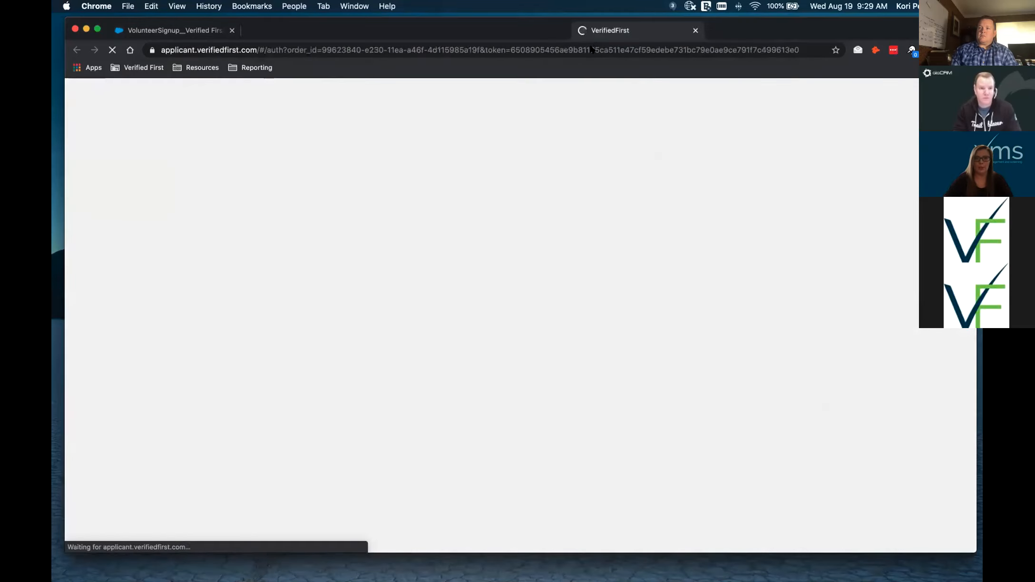
- Start the questionnaire with GET STARTED and move the VerifiedFirst page into its own window
mouse_move(590, 45)
mouse_down()
mouse_move(571, 78)
mouse_move(593, 38)
mouse_up()
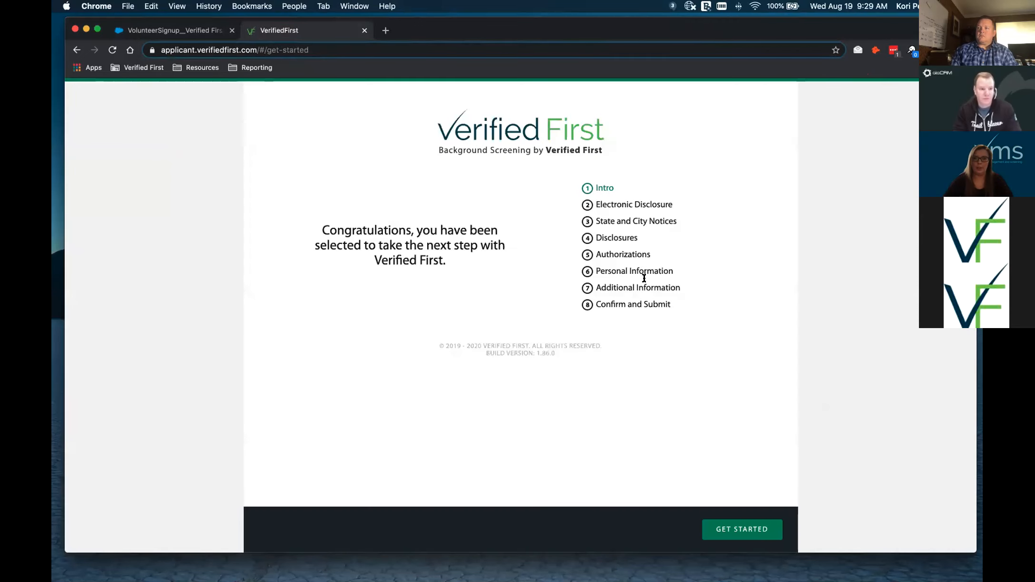
click(749, 533)
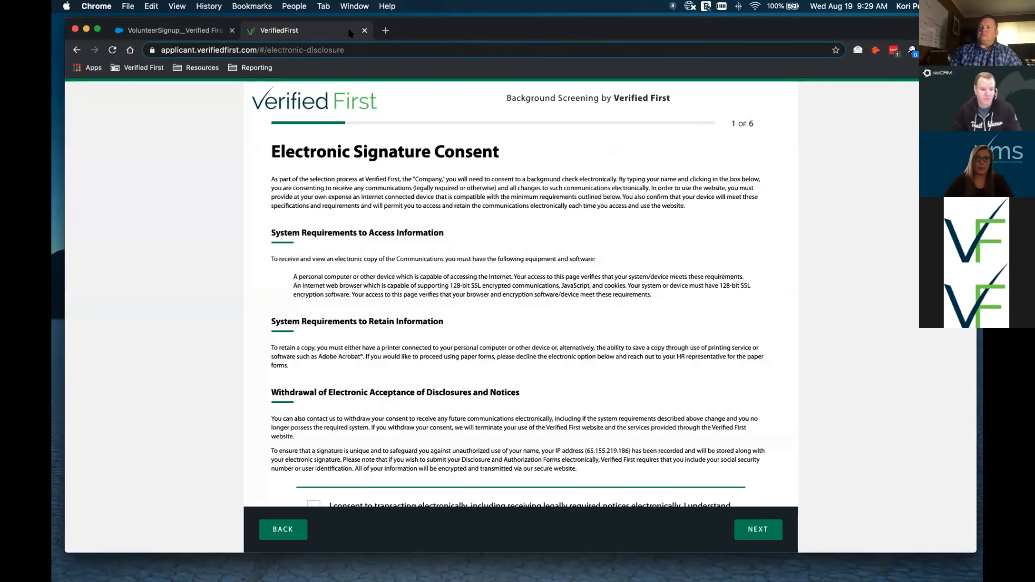
drag(349, 32, 385, 59)
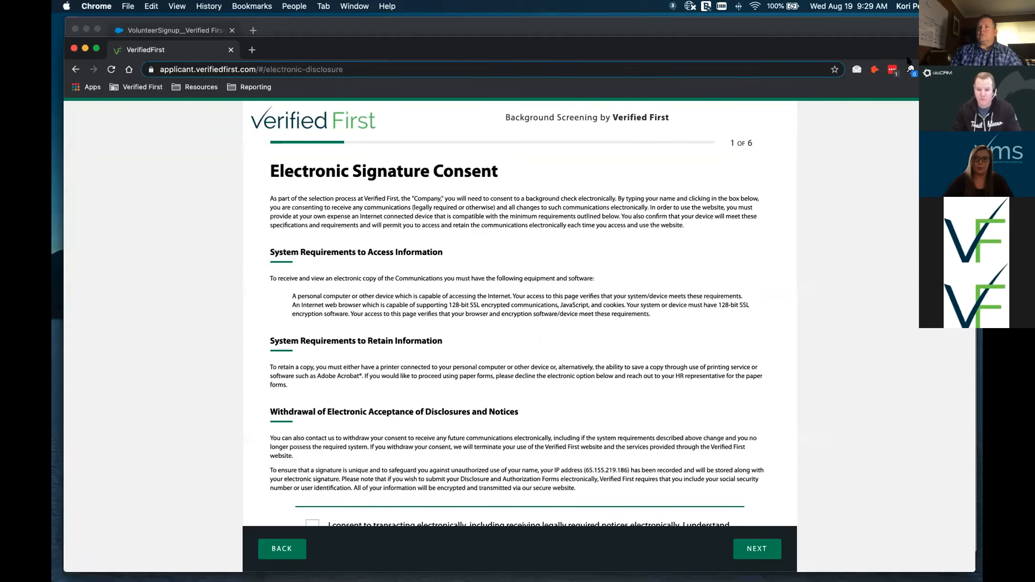
drag(975, 38, 402, 134)
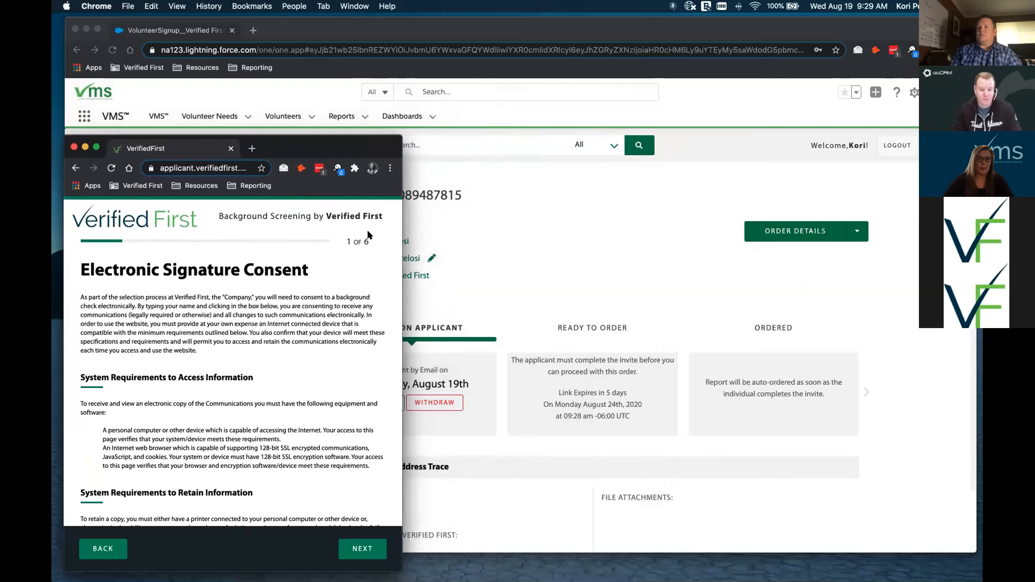
- Enlarge the questionnaire window to nearly full screen and scroll the Electronic Signature Consent page
scroll(342, 302, down, 6)
scroll(342, 302, down, 2)
scroll(343, 304, up, 5)
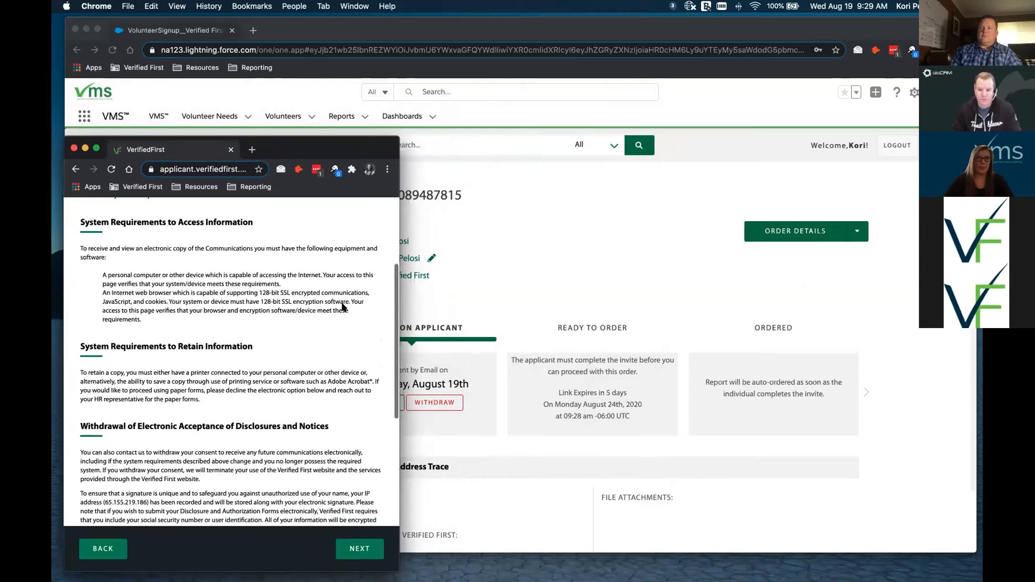
scroll(342, 305, up, 4)
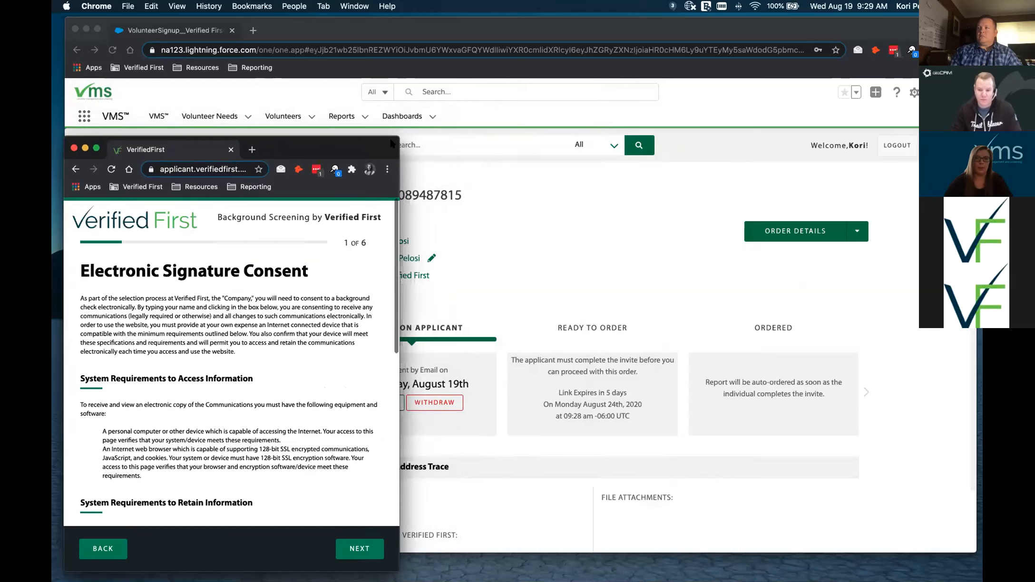
drag(391, 142, 557, 105)
drag(885, 17, 943, 45)
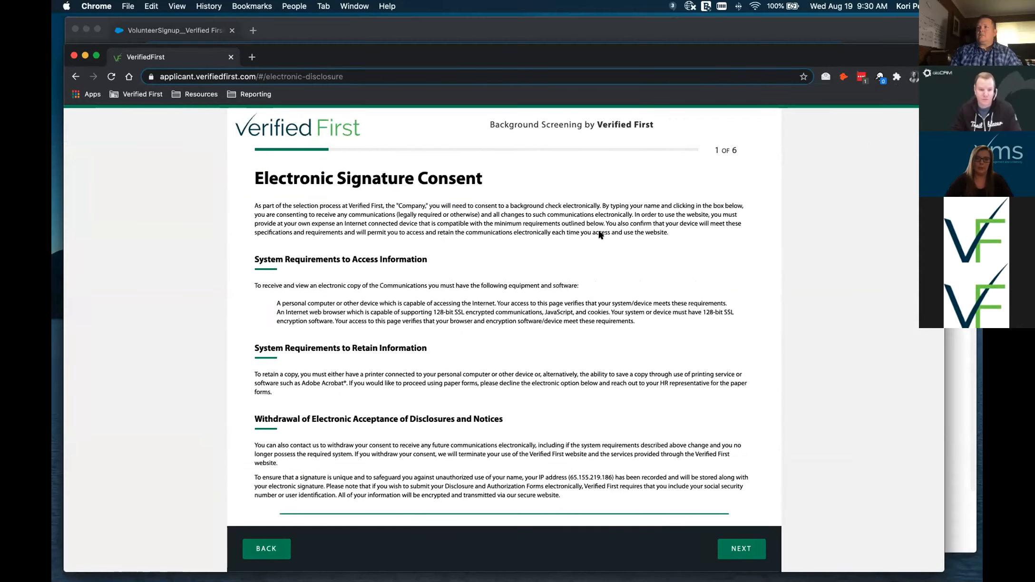
scroll(594, 230, down, 5)
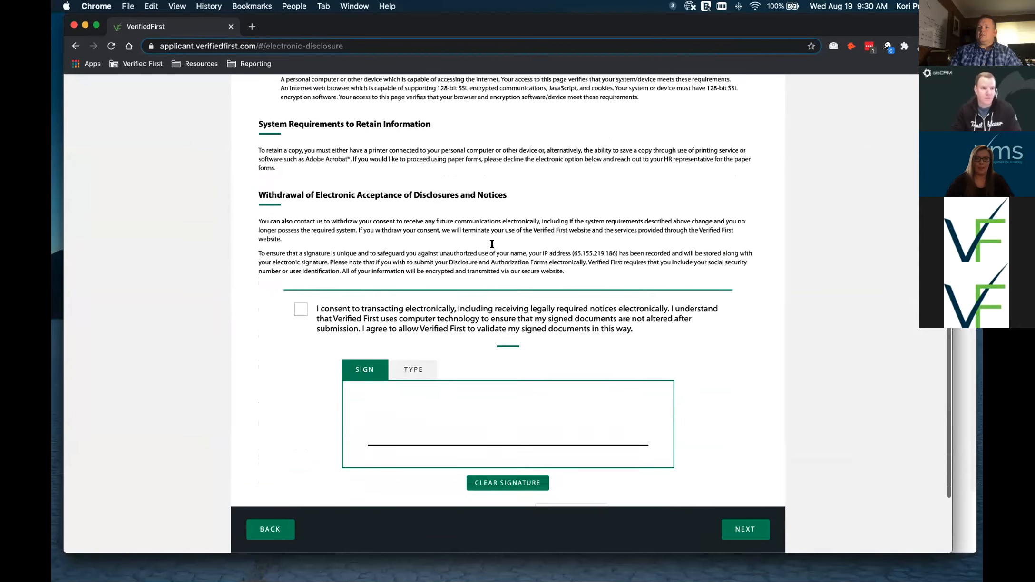
- Tick the electronic consent box, draw a signature, enter the SSN's last four digits, and continue
scroll(492, 244, down, 1)
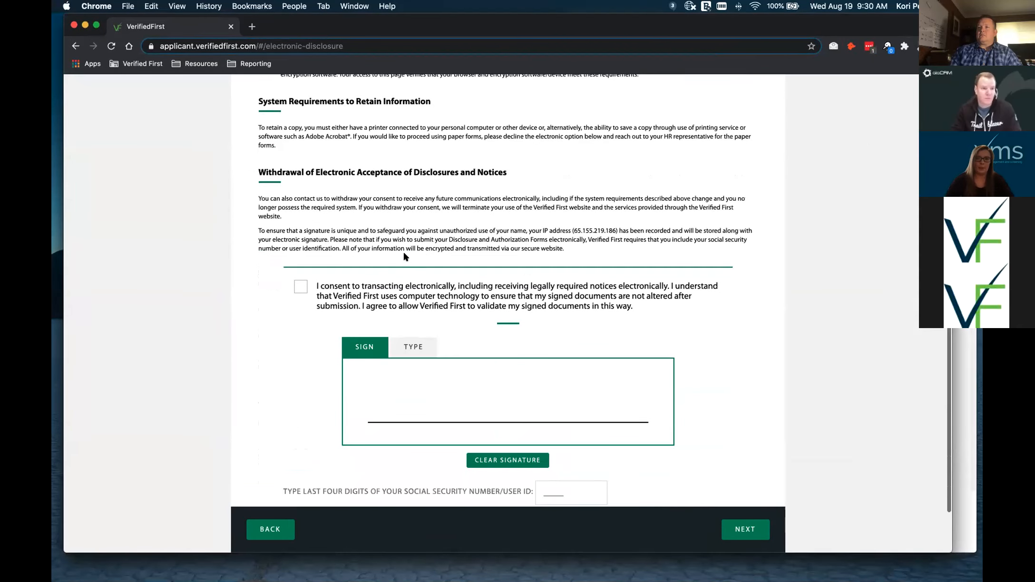
click(297, 290)
drag(465, 405, 663, 412)
scroll(556, 431, down, 3)
click(552, 431)
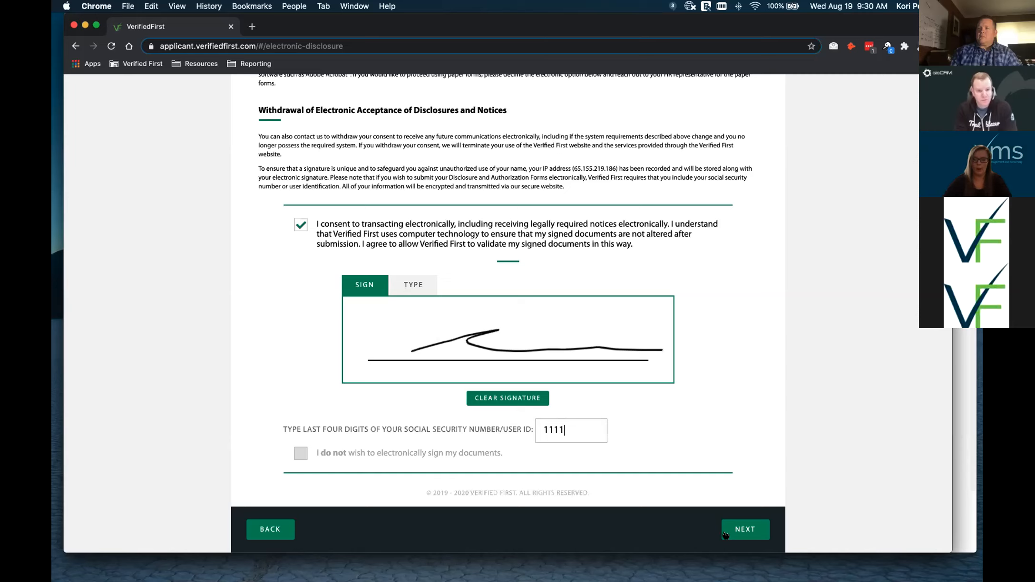
click(739, 534)
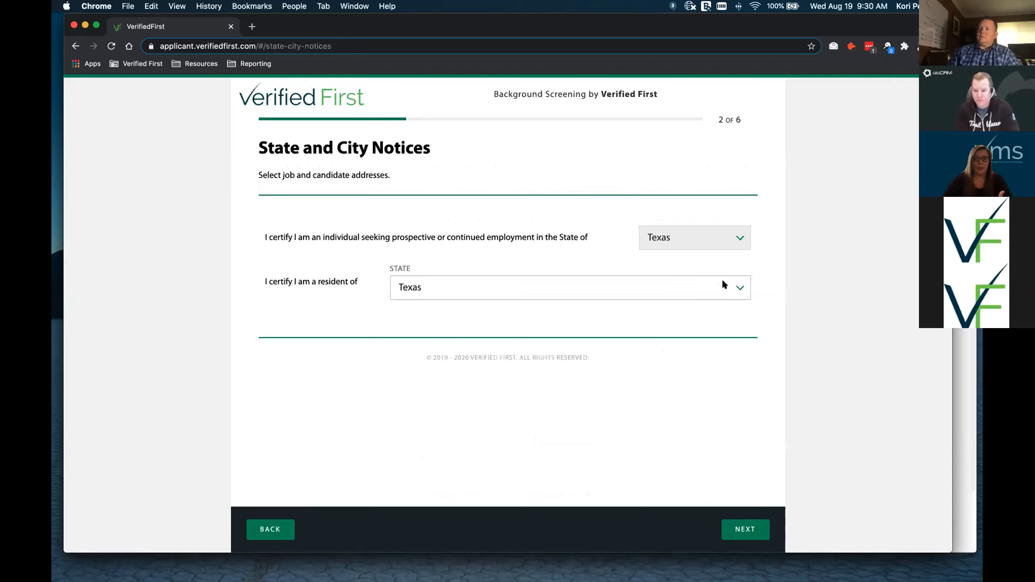
- Pick Texas from the state-of-residence dropdown on the State and City Notices step
click(739, 285)
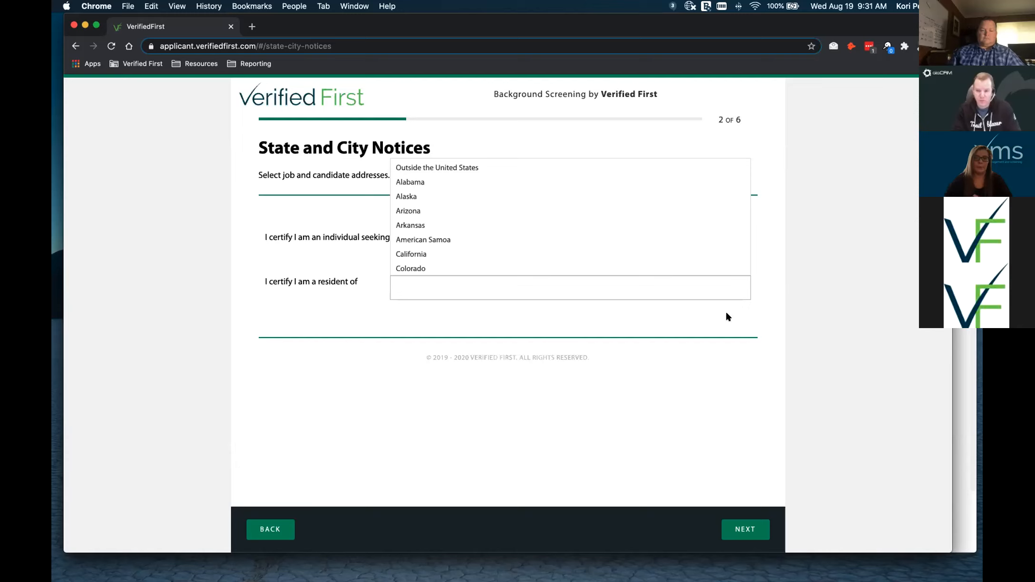
click(725, 310)
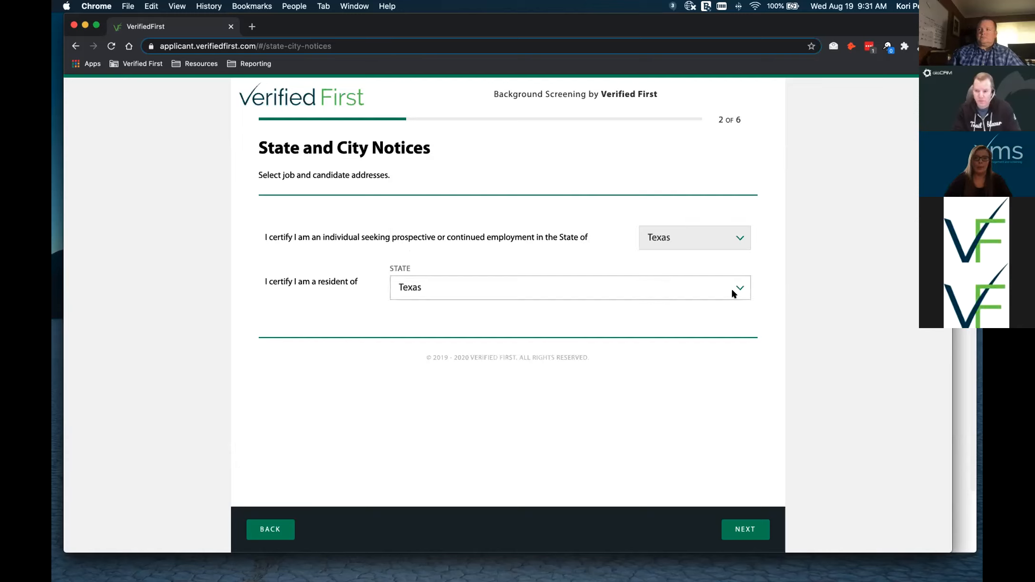
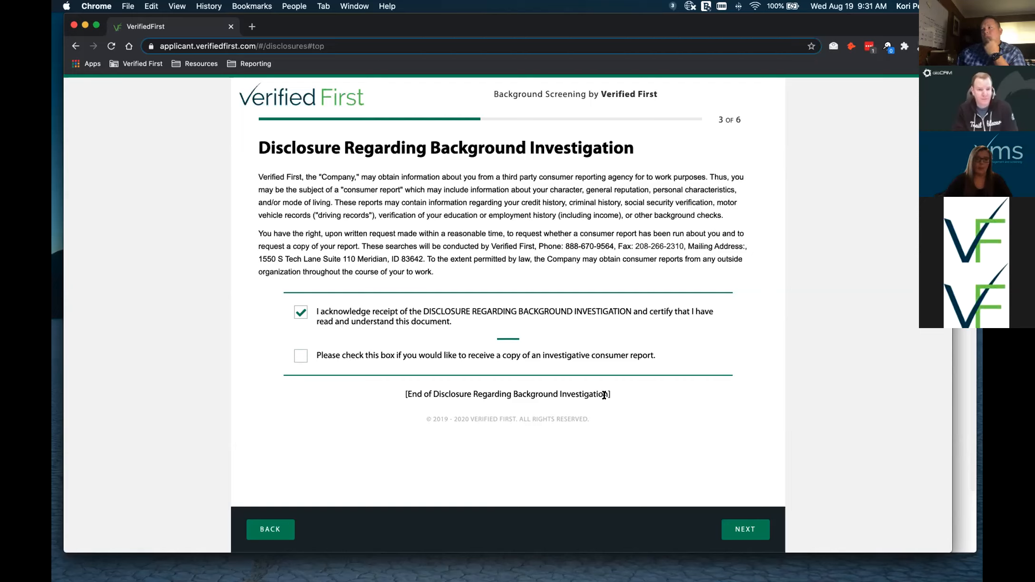
- Tick 'I agree.' on the Acknowledgment and Authorization page and advance to the applicant legal-name step
click(741, 530)
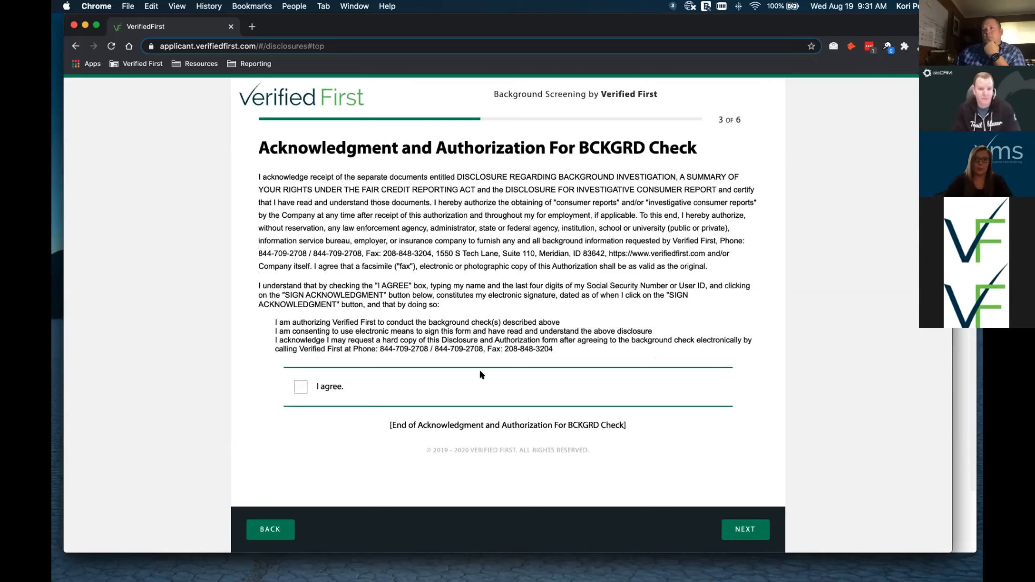
click(299, 387)
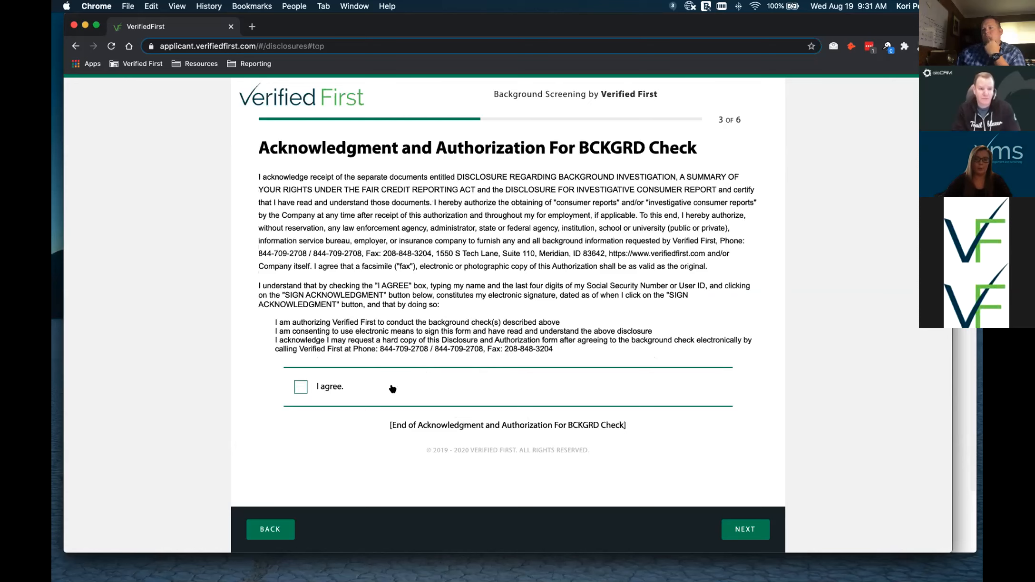
click(744, 530)
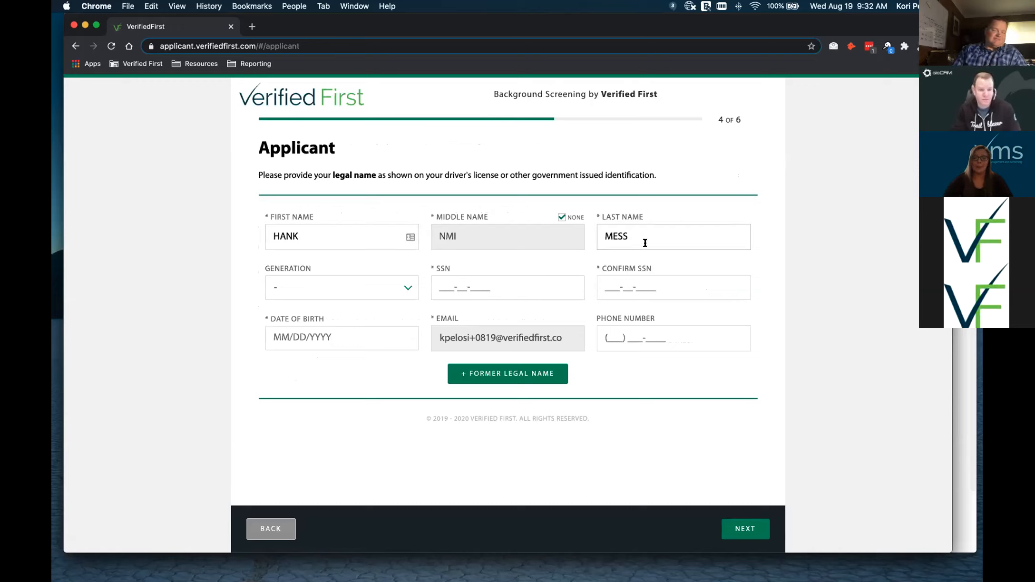
- Enter and confirm the applicant's SSN, add the date of birth, and continue to Address
click(505, 289)
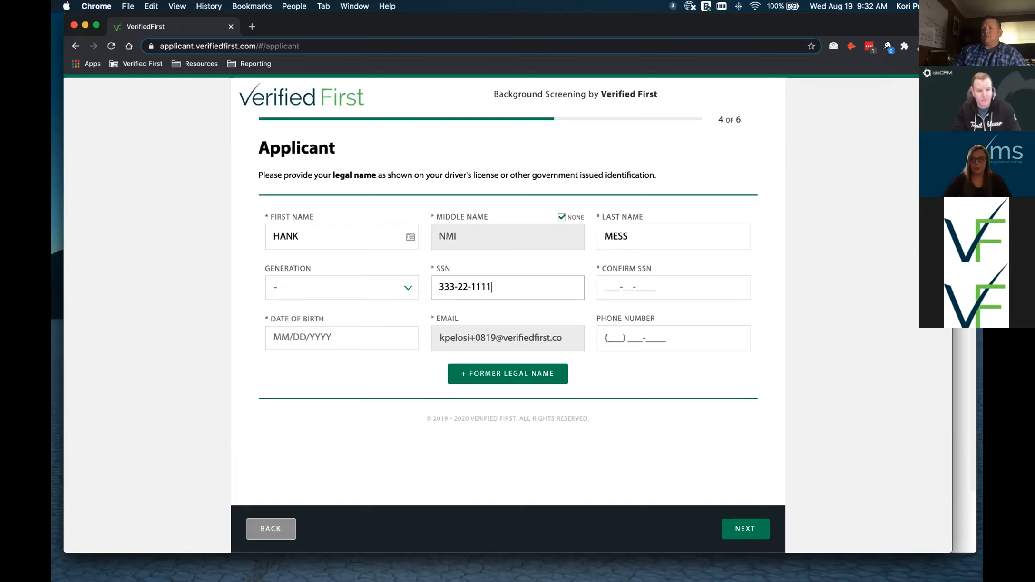
click(602, 288)
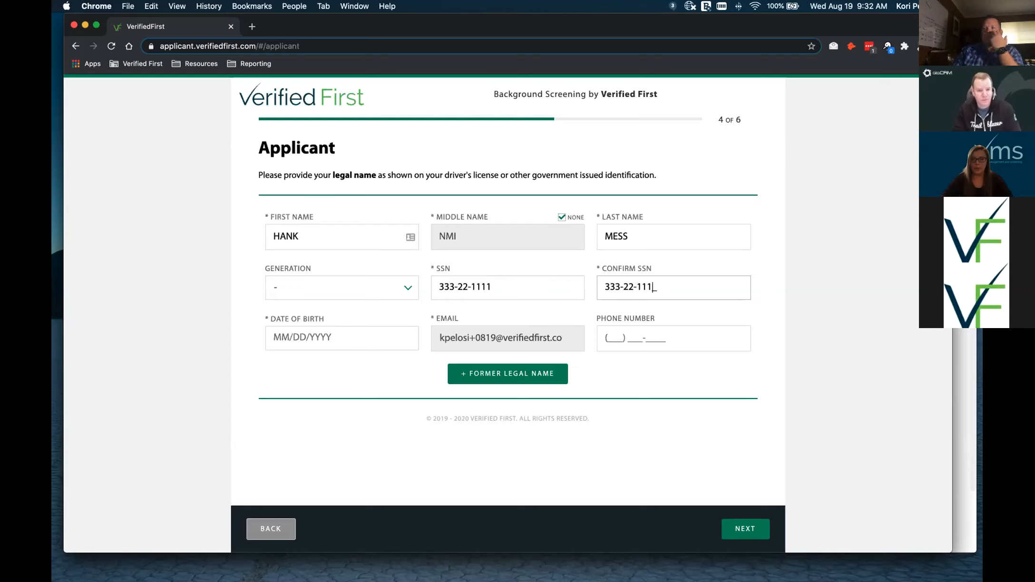
click(357, 344)
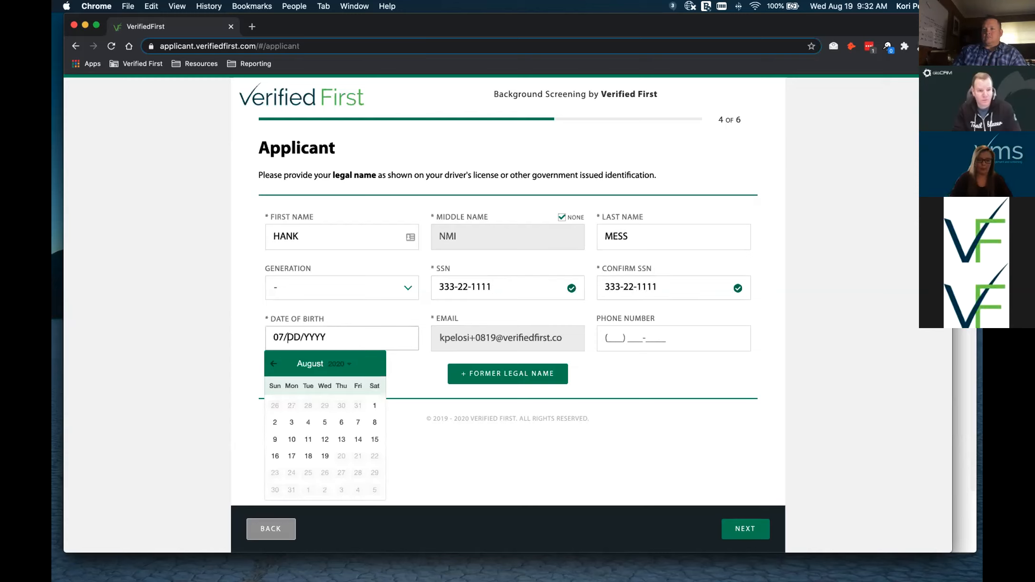
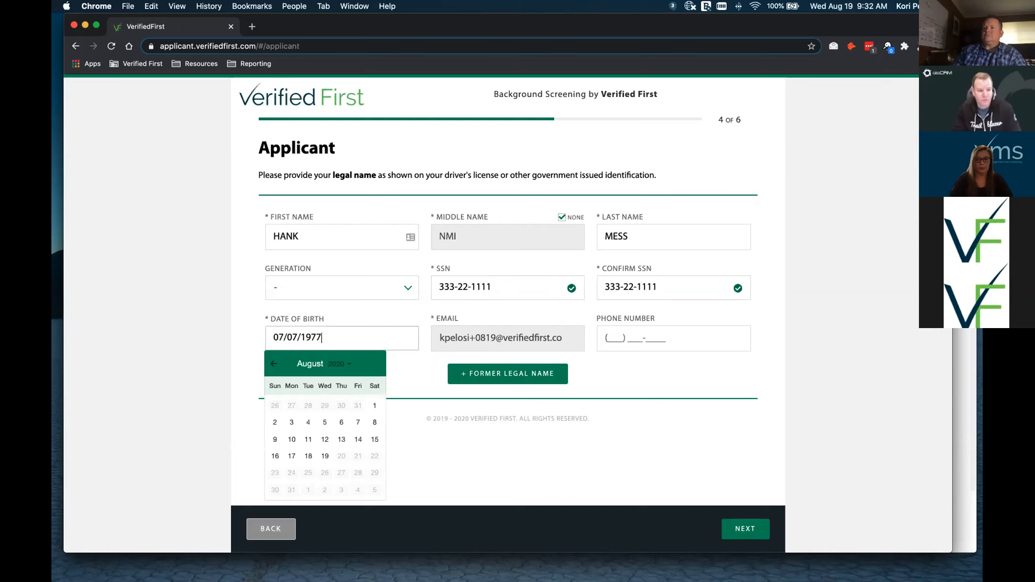
click(612, 384)
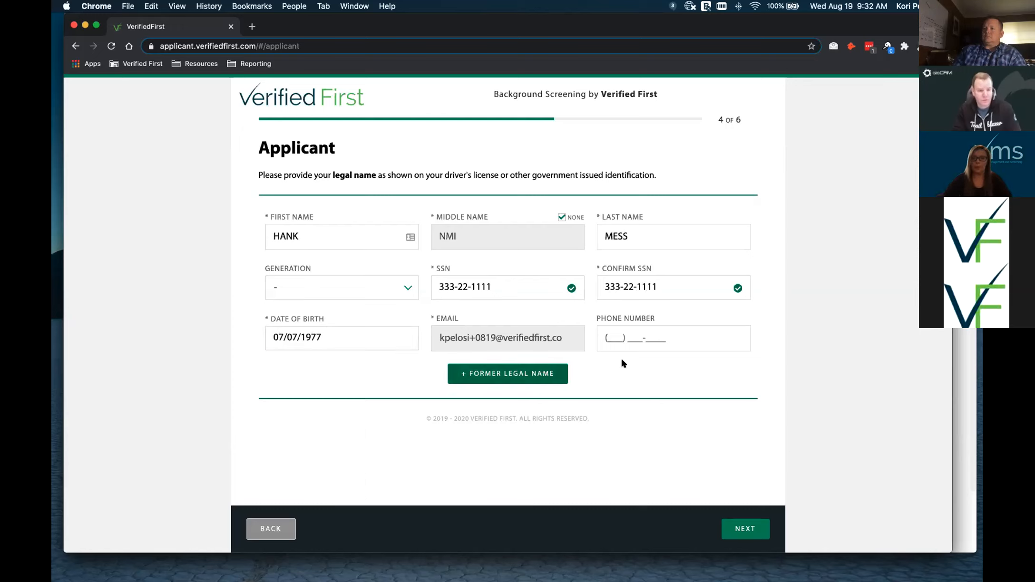
click(618, 342)
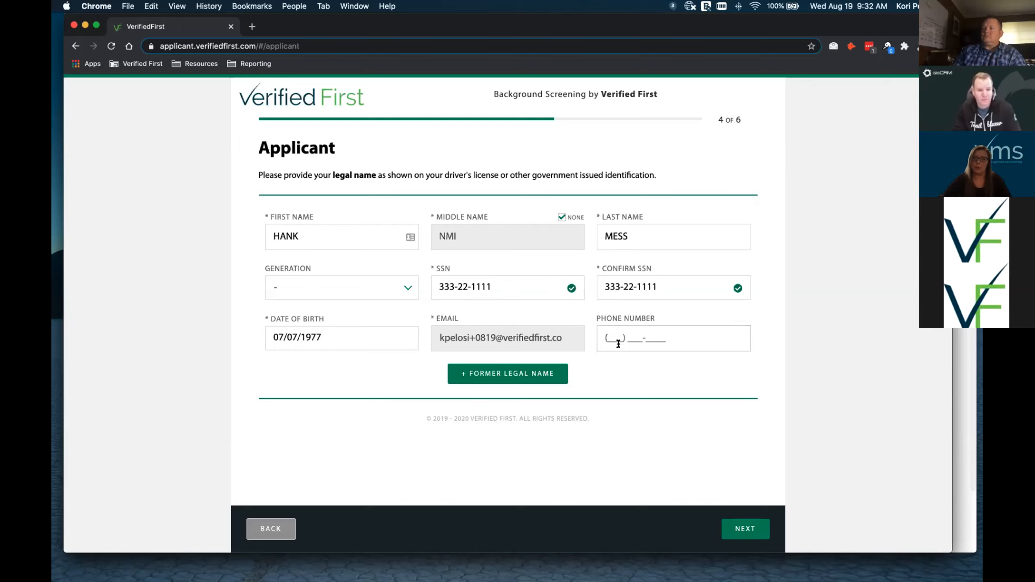
click(751, 526)
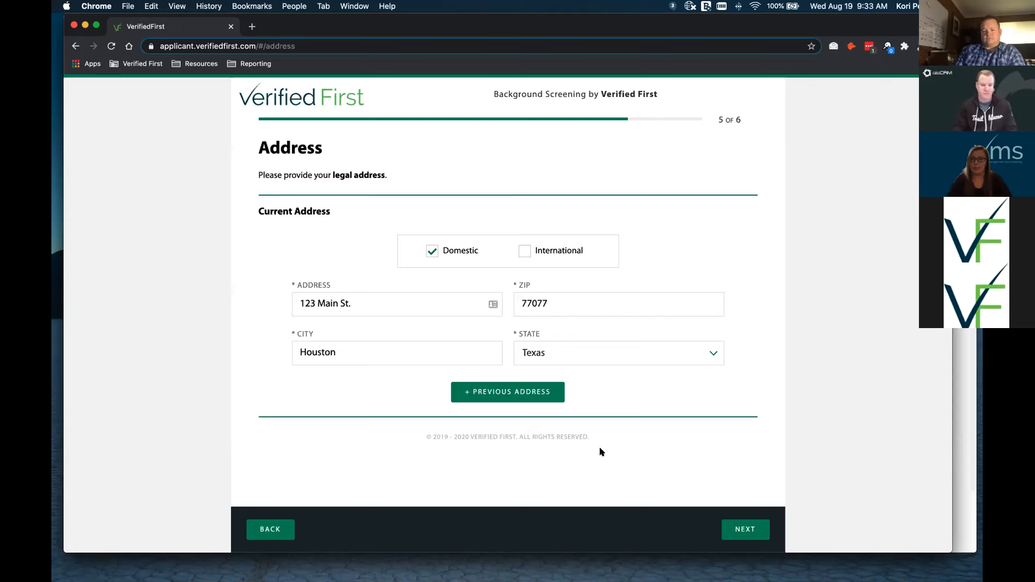
- Move from the Address page to the review summary and submit the background check
click(754, 526)
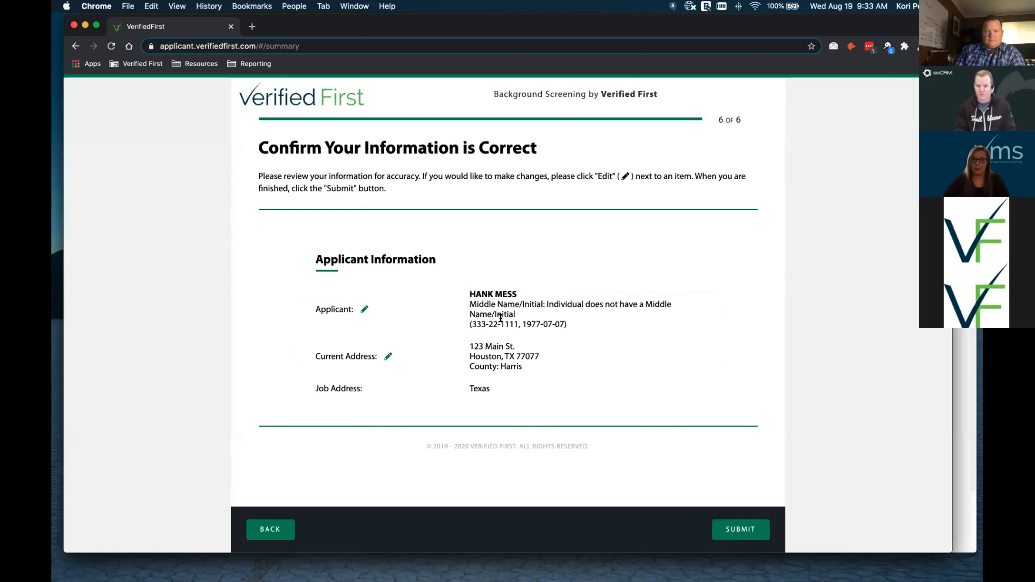
click(747, 529)
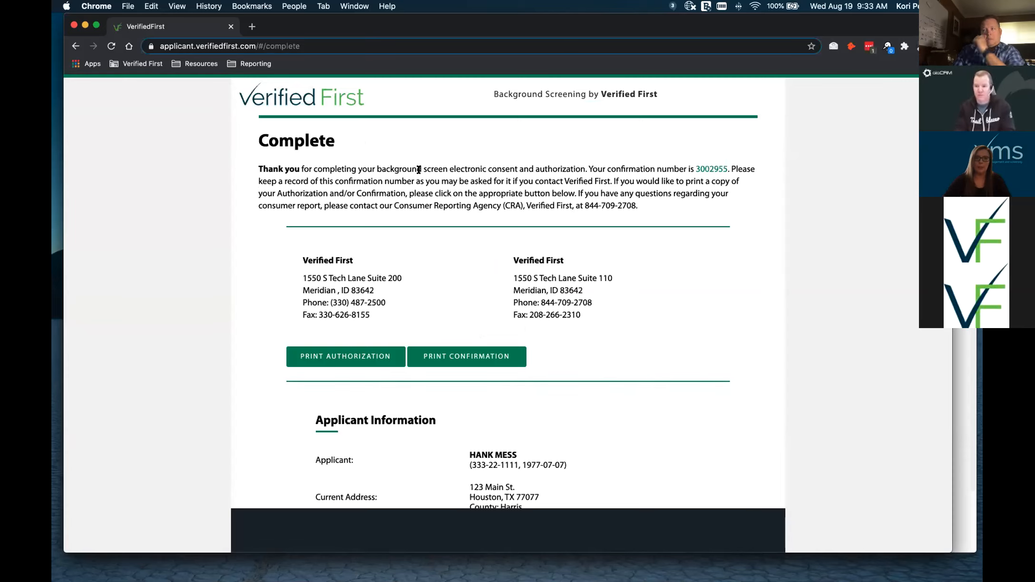
- Close the Verified First applicant portal Chrome window
click(74, 25)
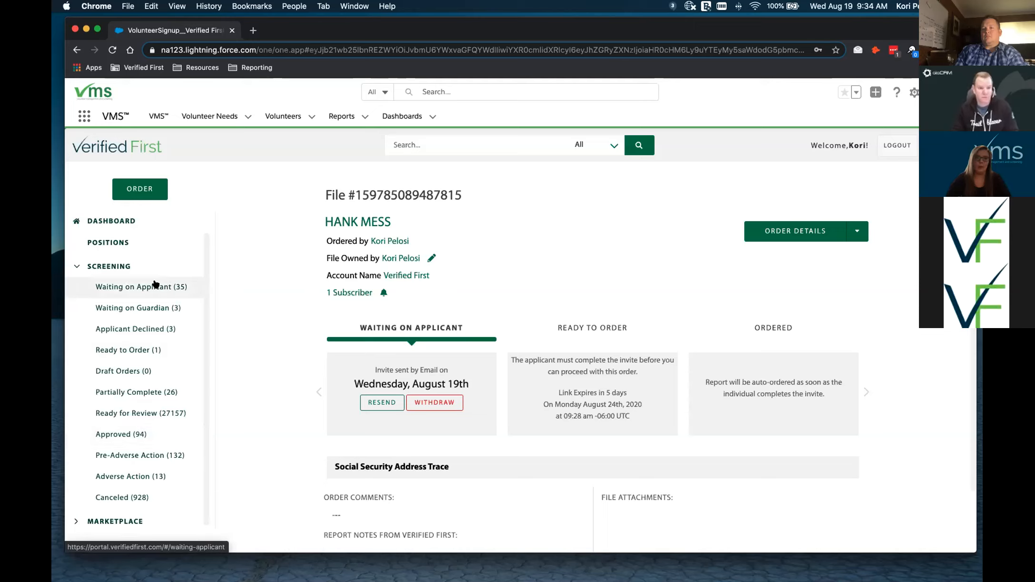
- List Ready for Review files, open the newest one, and view its background report
click(151, 412)
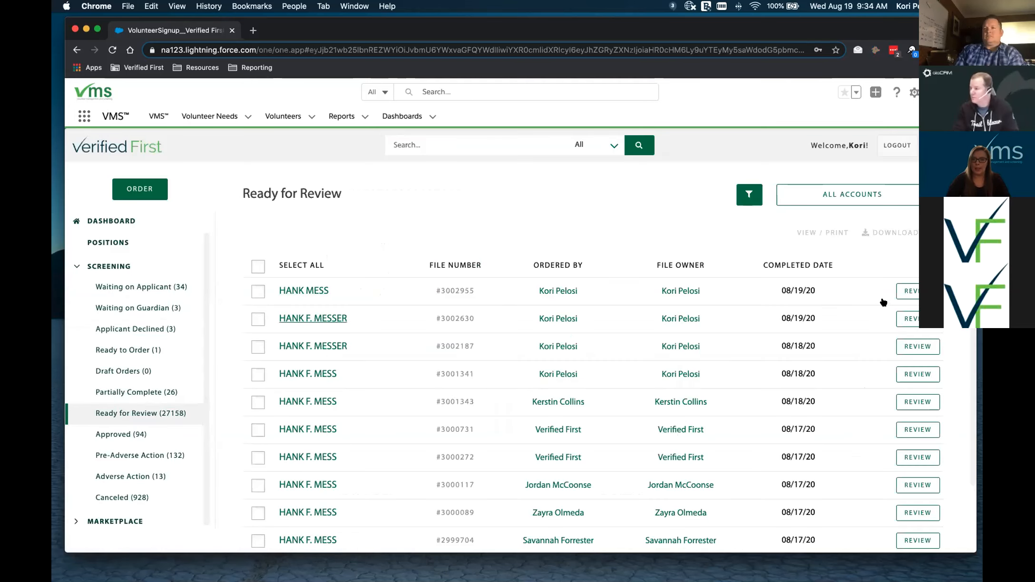
click(911, 291)
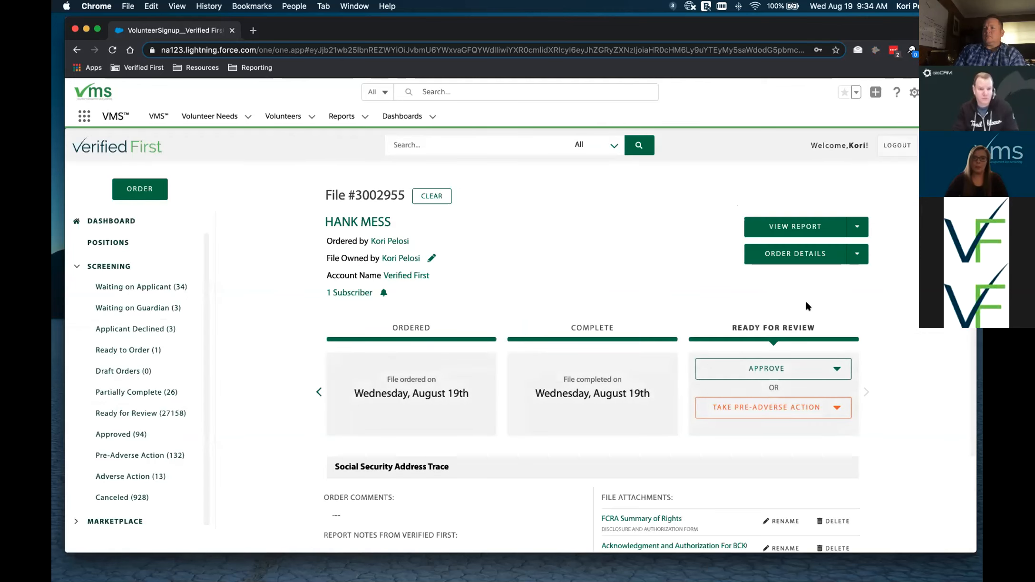
click(800, 225)
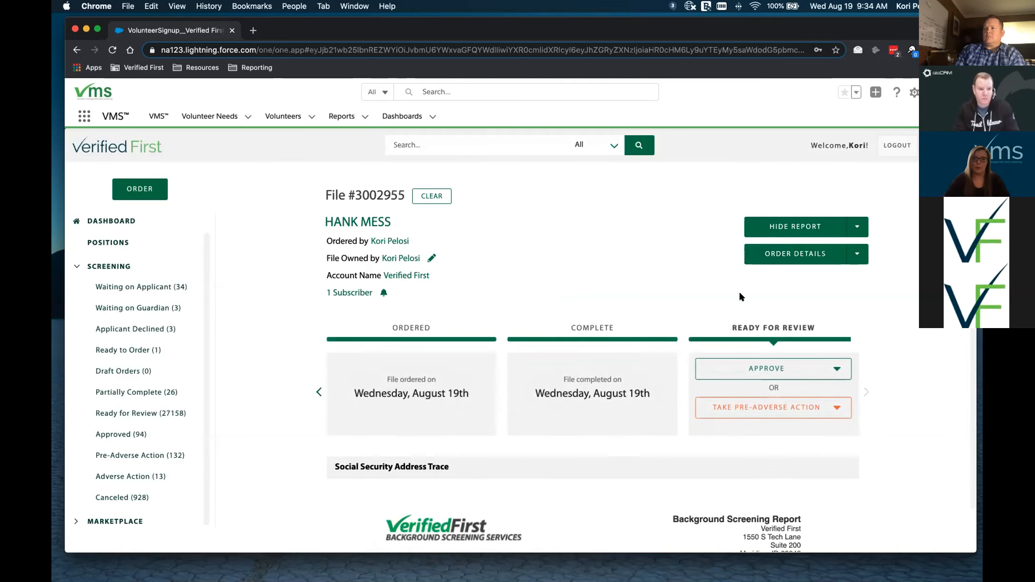
- Read through the screening report, then check the Take Pre-Adverse Action options without choosing one
scroll(739, 295, down, 3)
scroll(739, 294, down, 8)
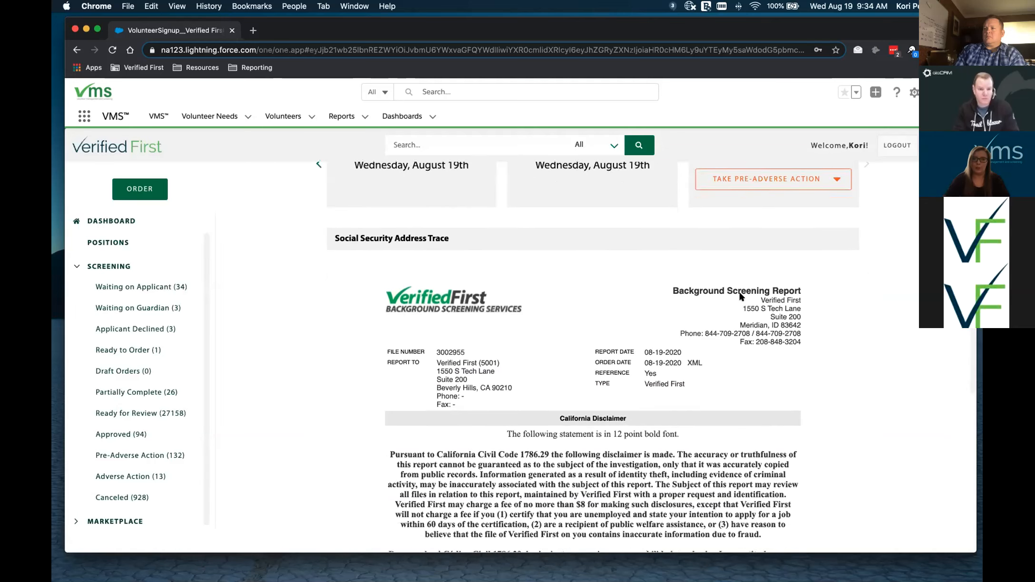
scroll(739, 296, down, 8)
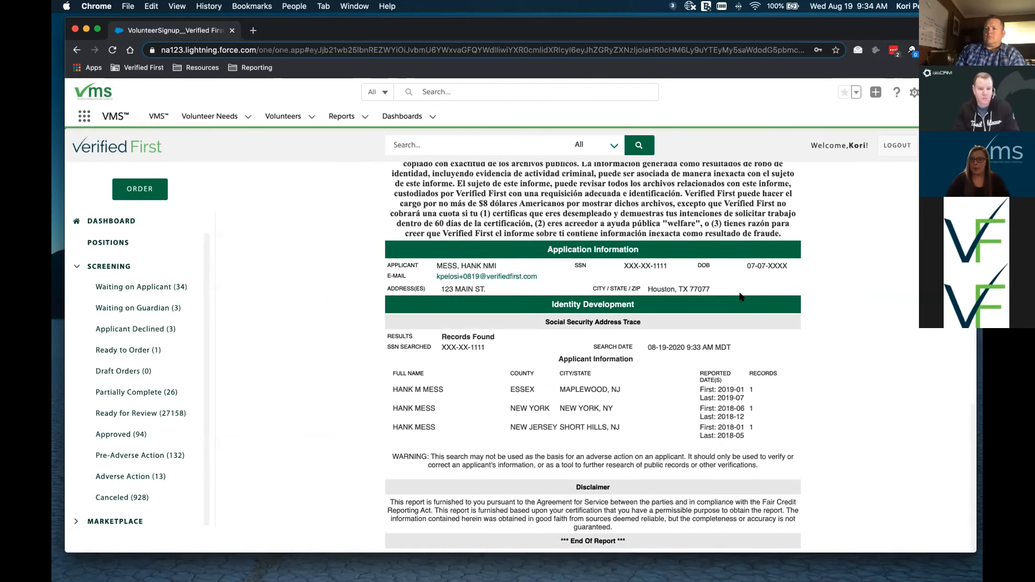
scroll(739, 296, up, 2)
scroll(739, 295, up, 10)
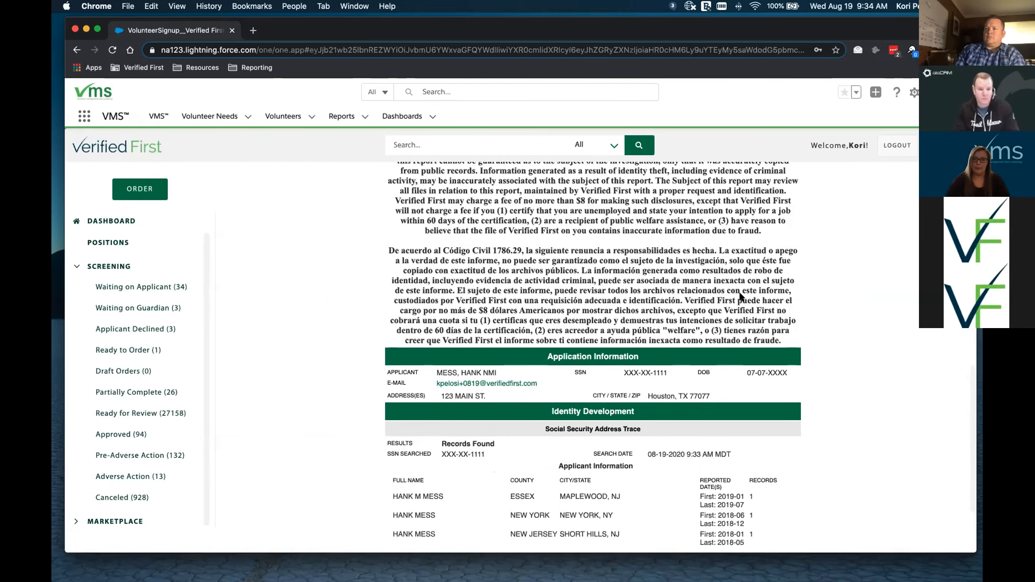
scroll(739, 296, up, 6)
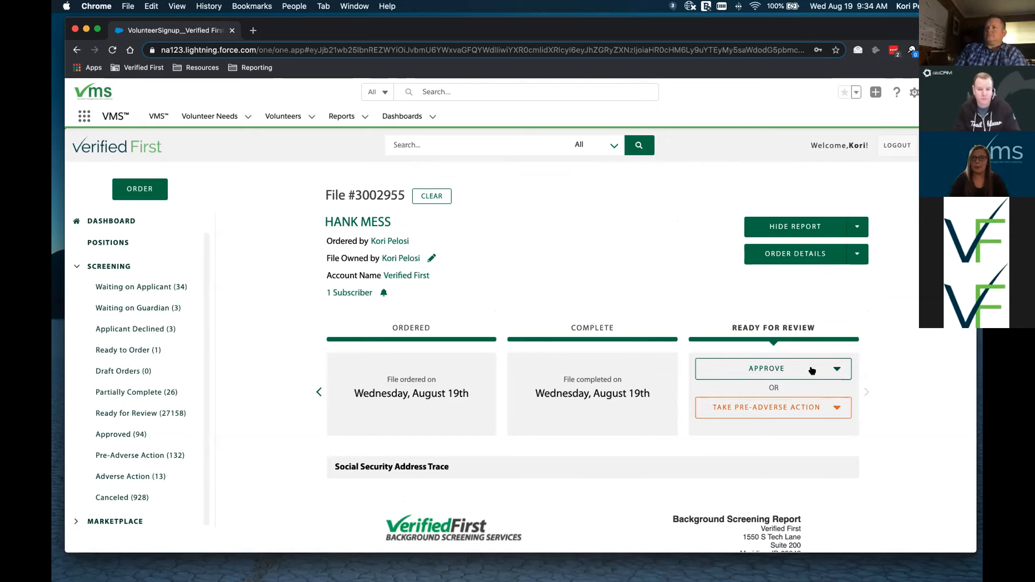
click(833, 410)
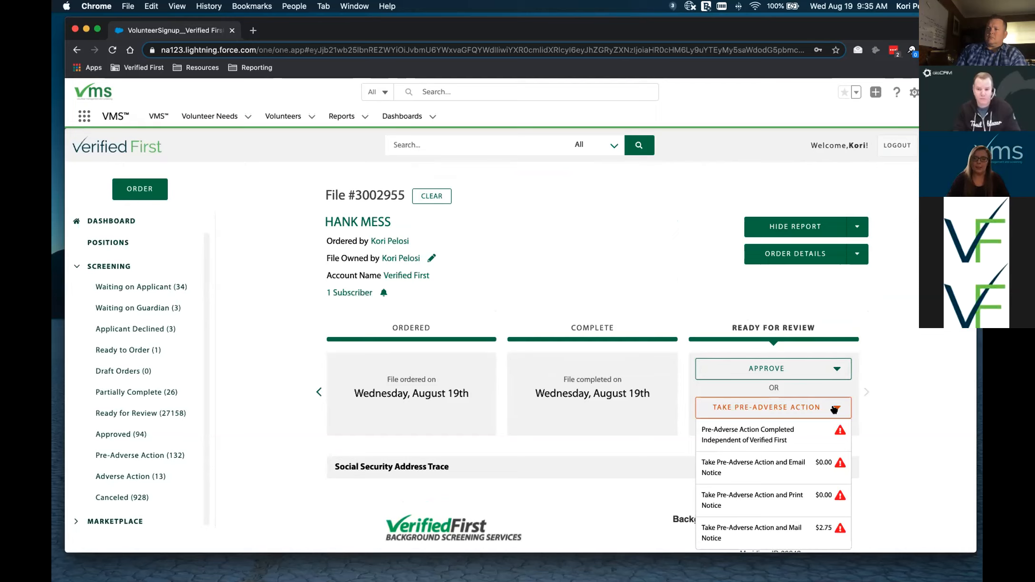
click(860, 369)
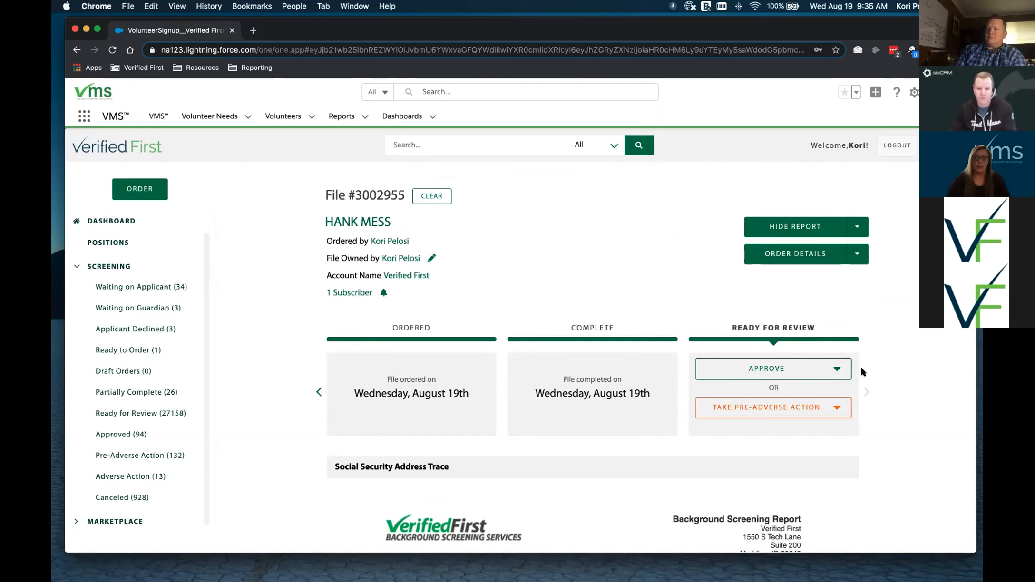